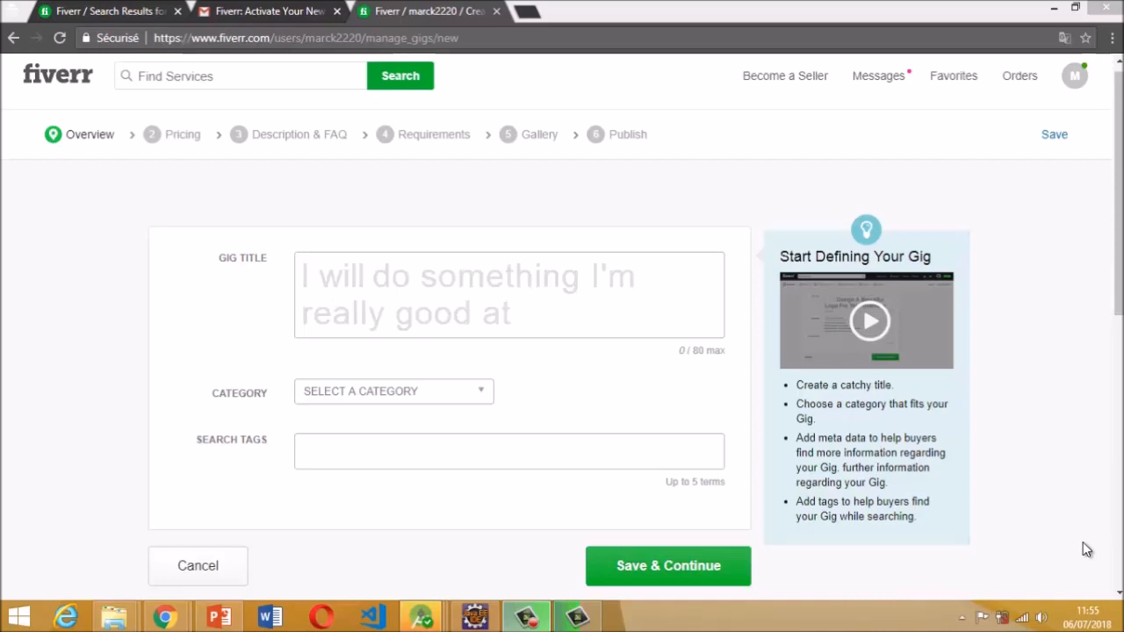
Search the Fiverr gigs for "powerpoint presentation" on the existing search results page
mouse_move(511, 309)
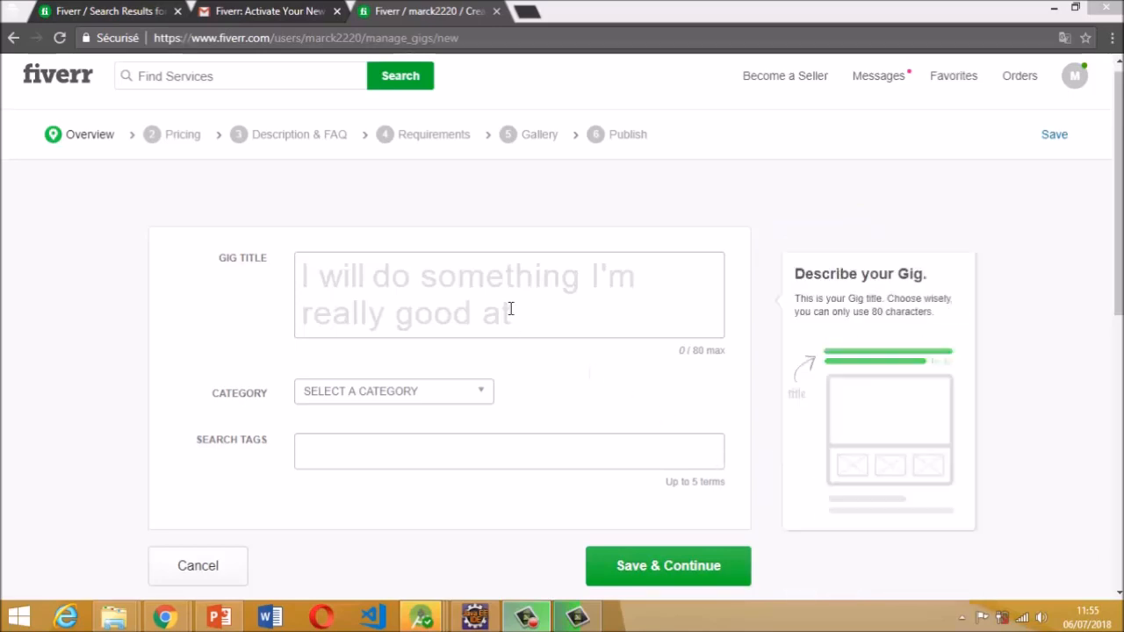
left_click(110, 11)
scroll(619, 333, "up", 1)
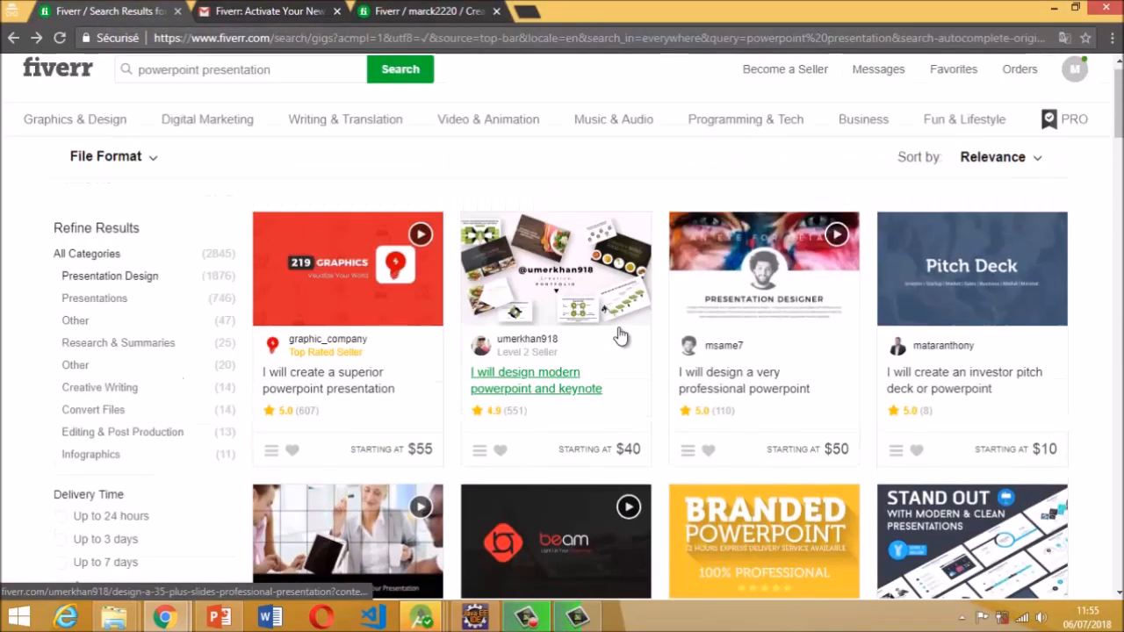
left_click(289, 91)
left_click(408, 87)
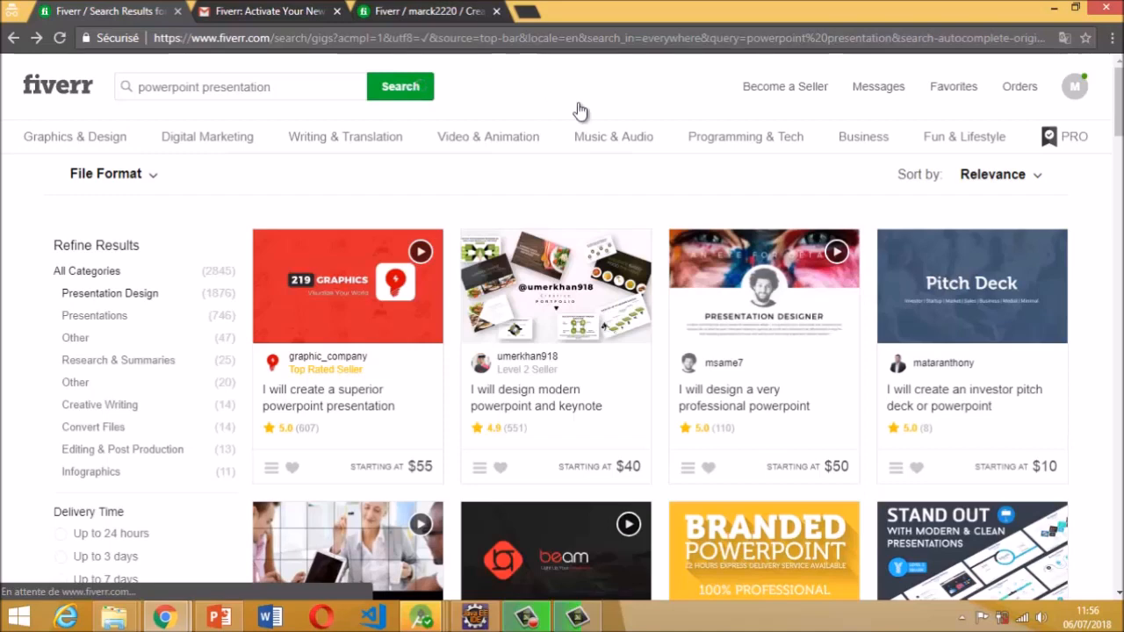
Open the gig titled "I will create branded powerpoint presentation" from the search results
scroll(552, 197, "down", 2)
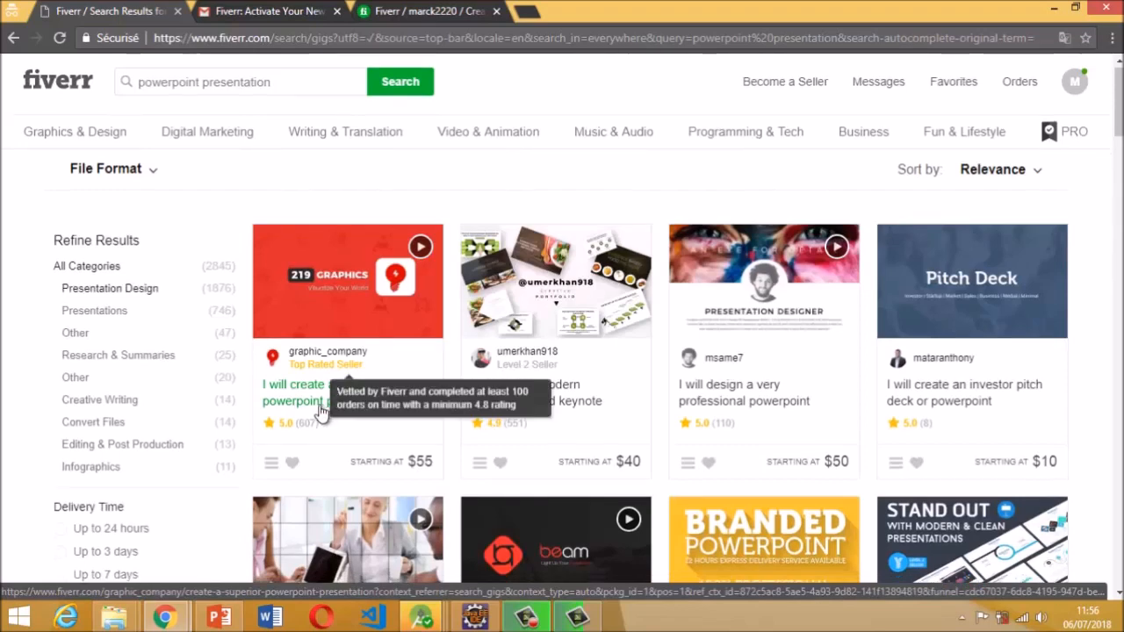
scroll(325, 387, "down", 2)
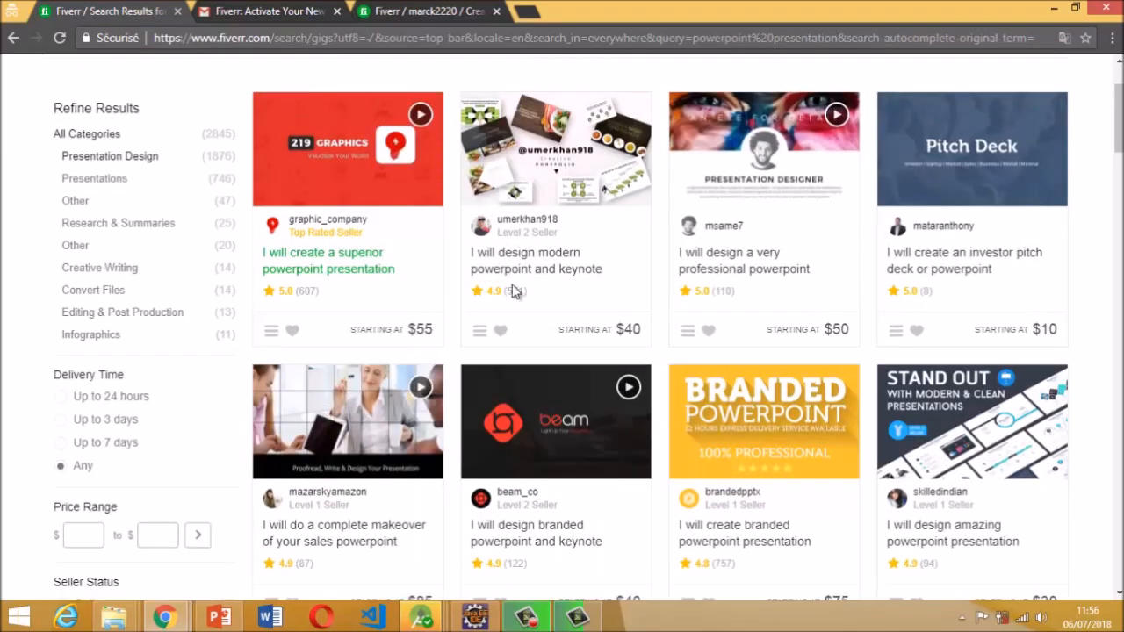
scroll(673, 427, "down", 1)
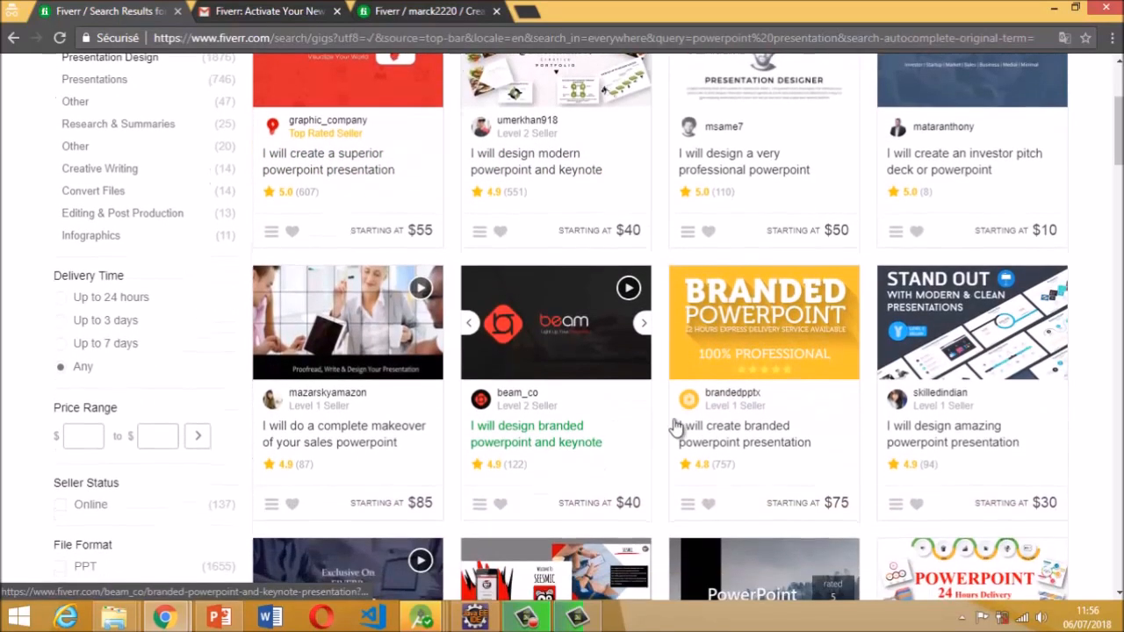
left_click(745, 446)
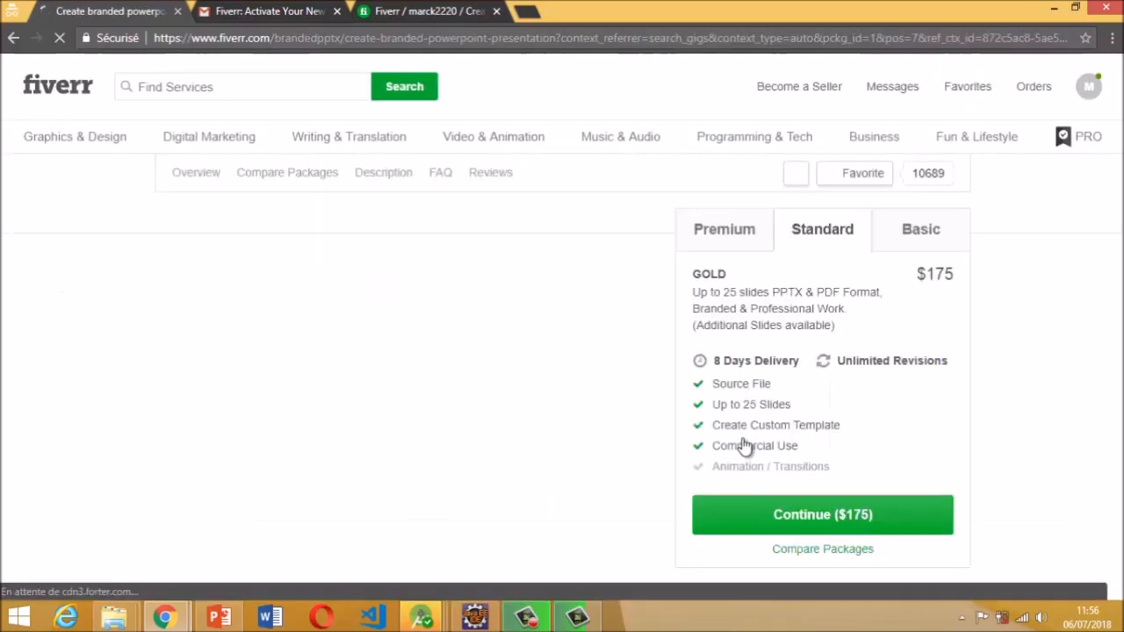
Examine the branded PowerPoint gig's package comparison and description as a reference for the new gig
scroll(744, 446, "down", 10)
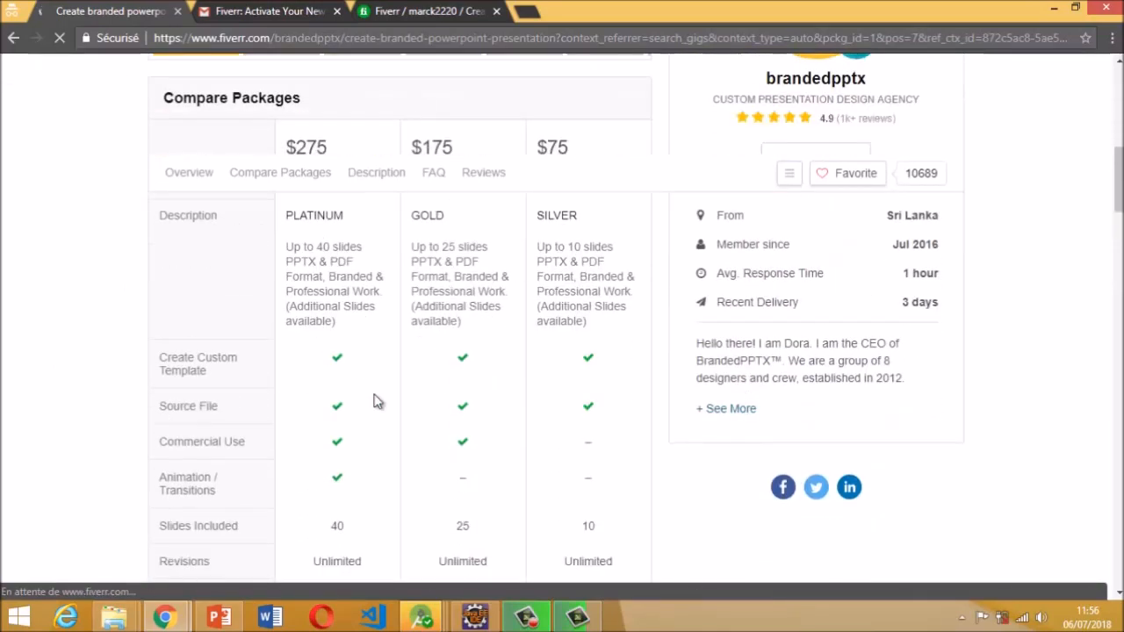
scroll(374, 399, "down", 5)
scroll(374, 399, "down", 3)
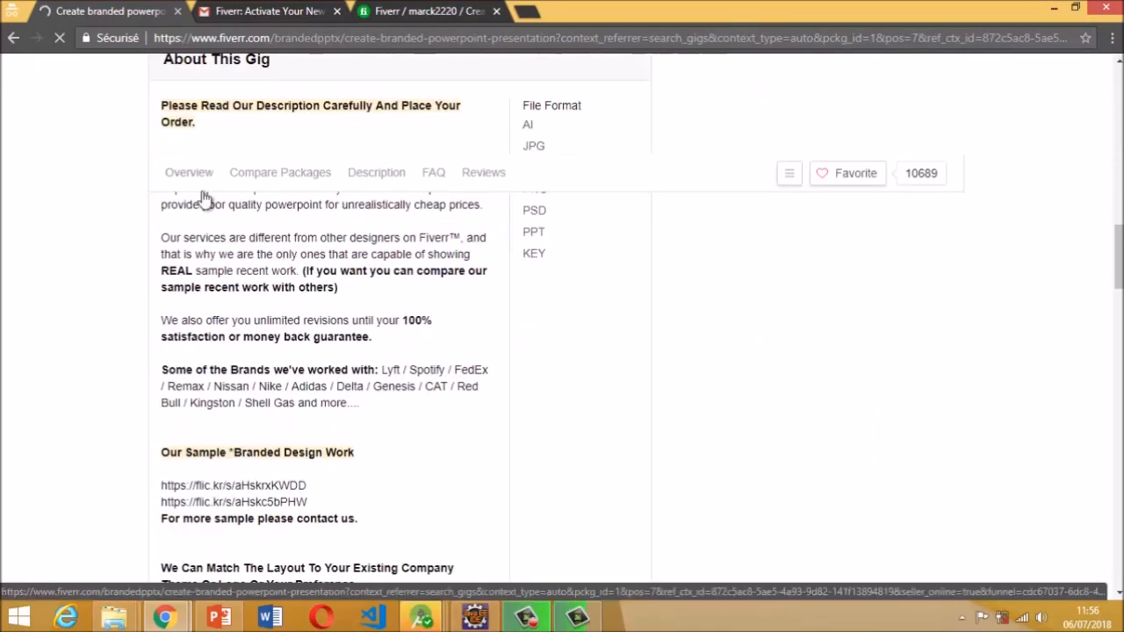
left_click(401, 6)
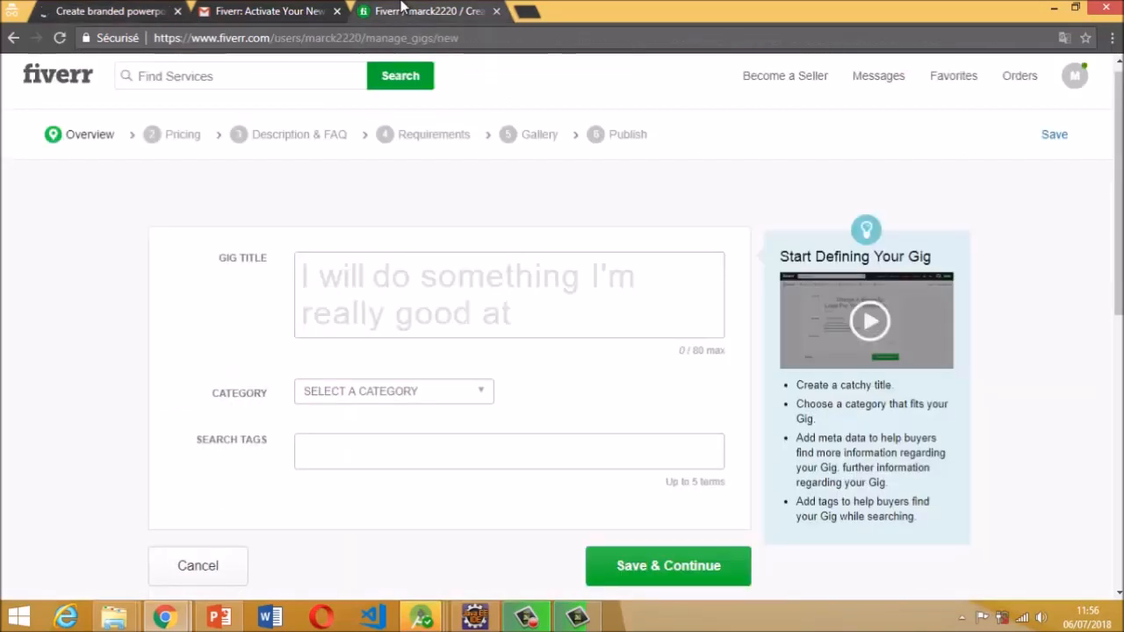
left_click(104, 11)
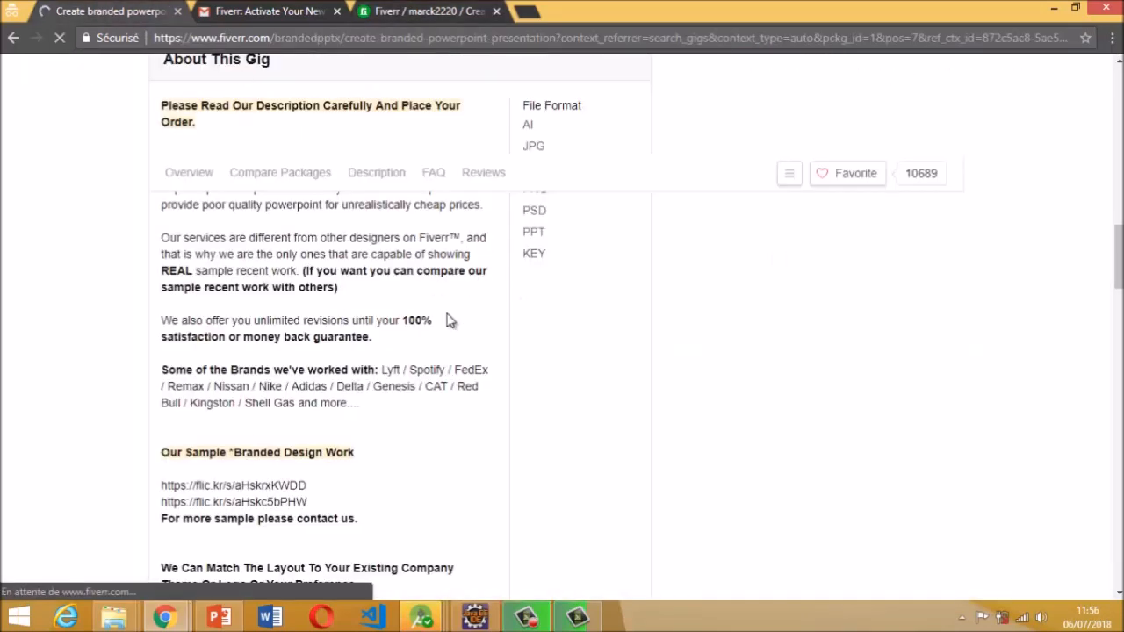
scroll(449, 321, "up", 14)
scroll(450, 321, "down", 9)
scroll(449, 320, "up", 1)
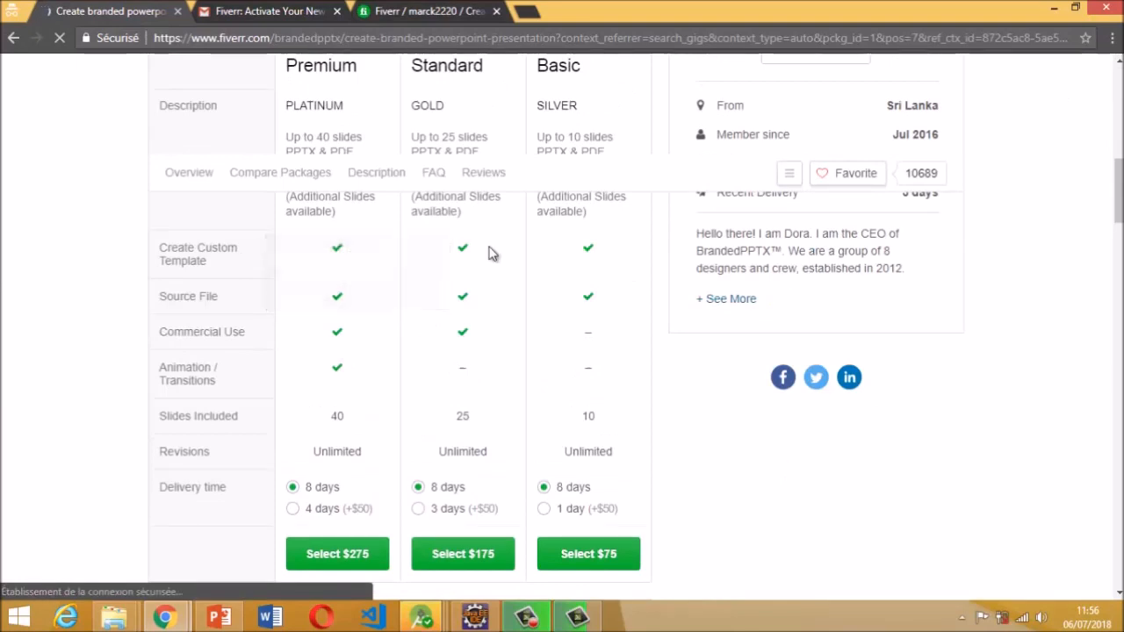
scroll(299, 246, "up", 8)
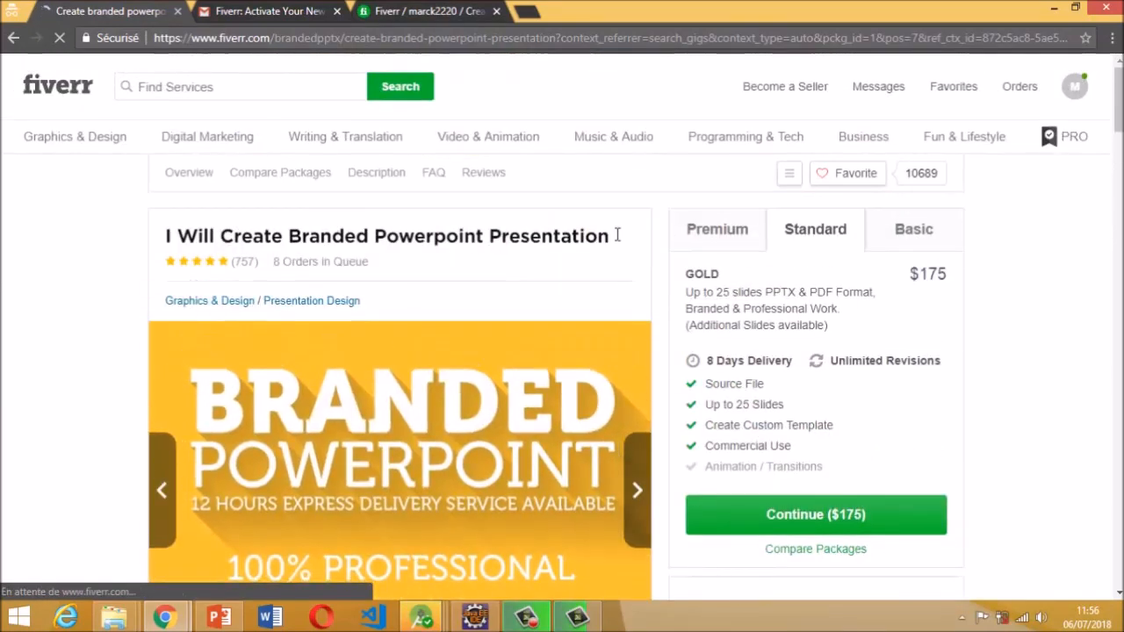
Copy "Create Branded Powerpoint Presentation" from the reference gig's title into the new gig's title
left_click_drag(552, 233, 223, 233)
key("ctrl+c")
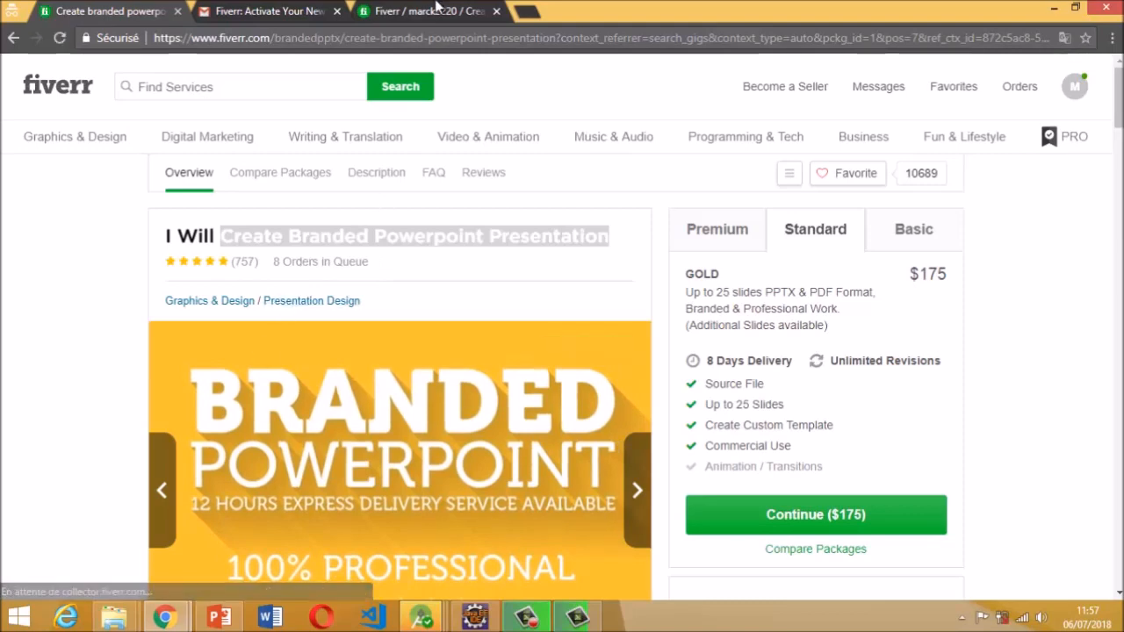
left_click(436, 8)
left_click(410, 276)
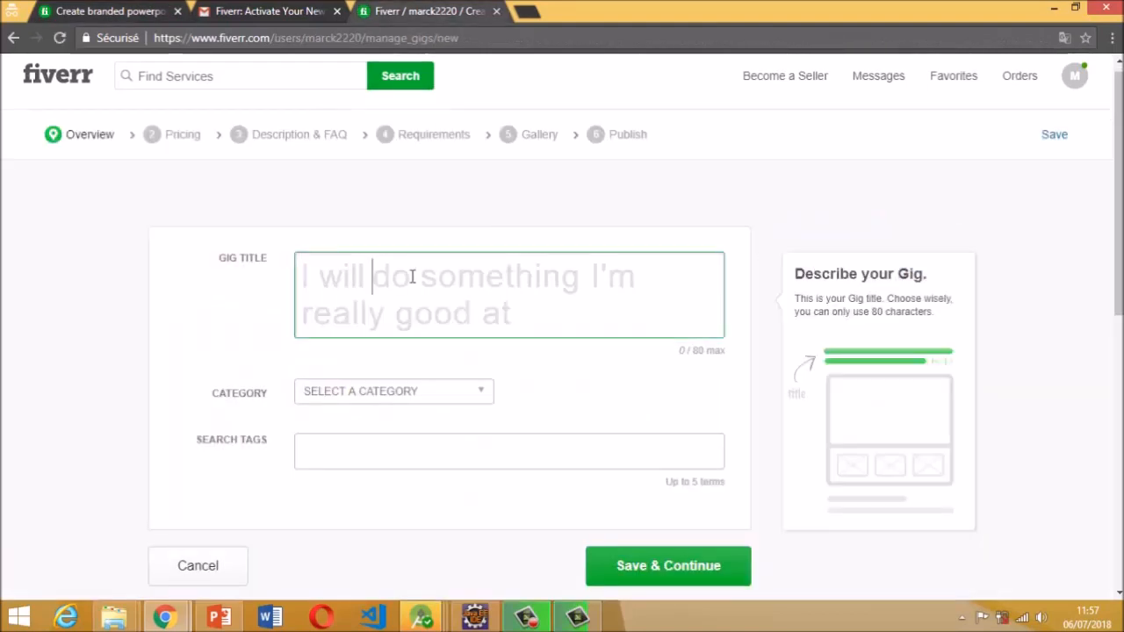
key("ctrl+v")
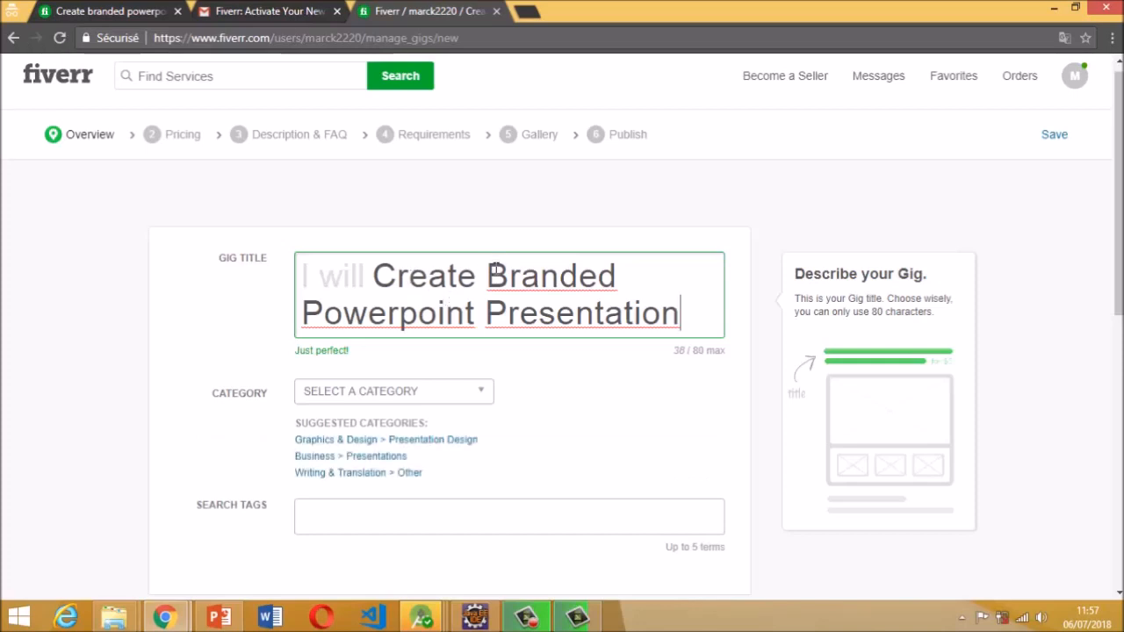
Replace "Branded" with "very nice" in the new gig's title
double_click(569, 275)
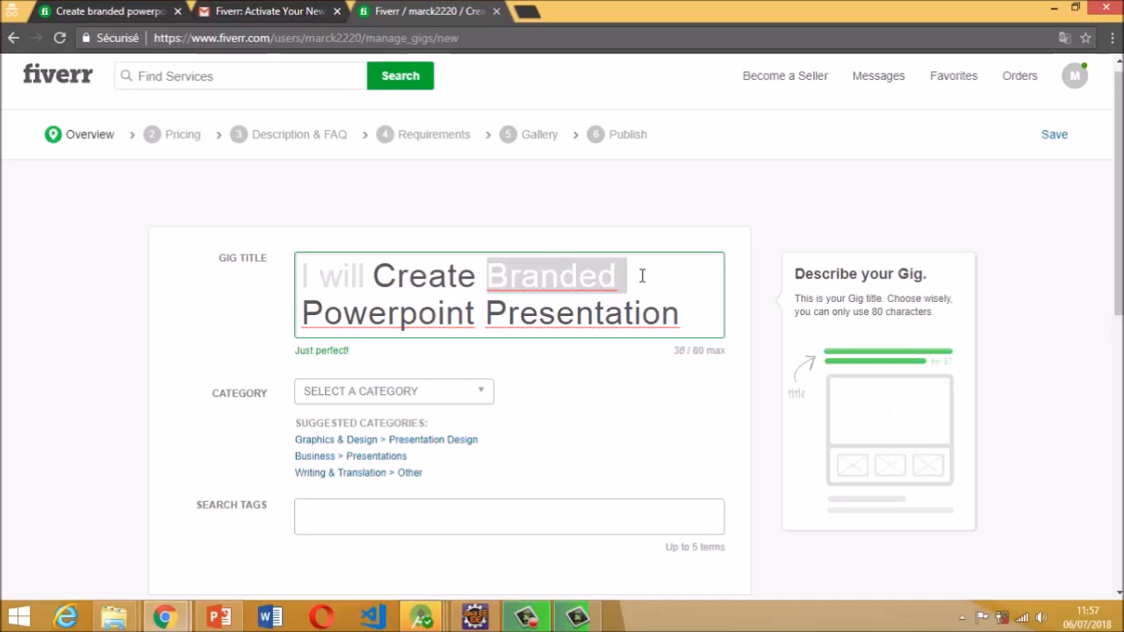
type("very ")
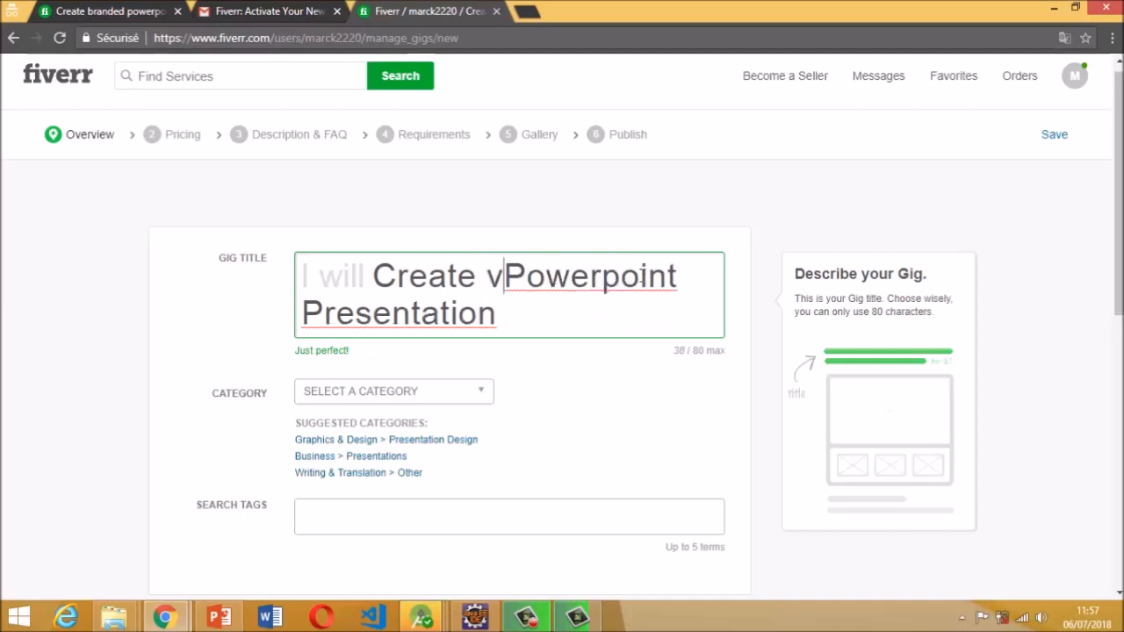
type("nicePo")
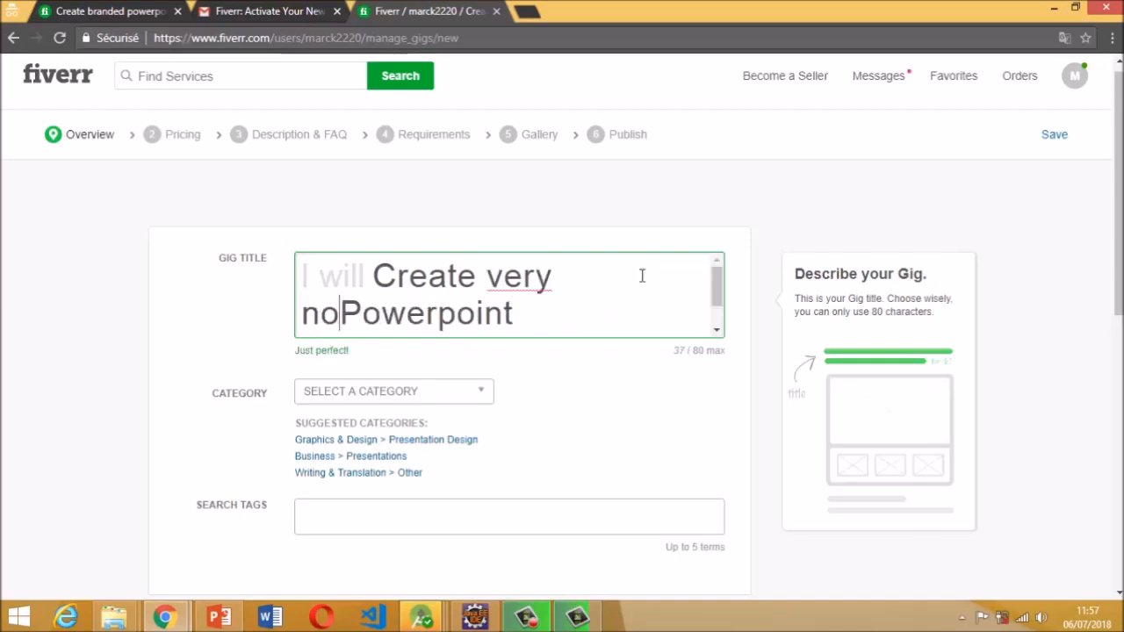
key("BackSpace")
type("ice")
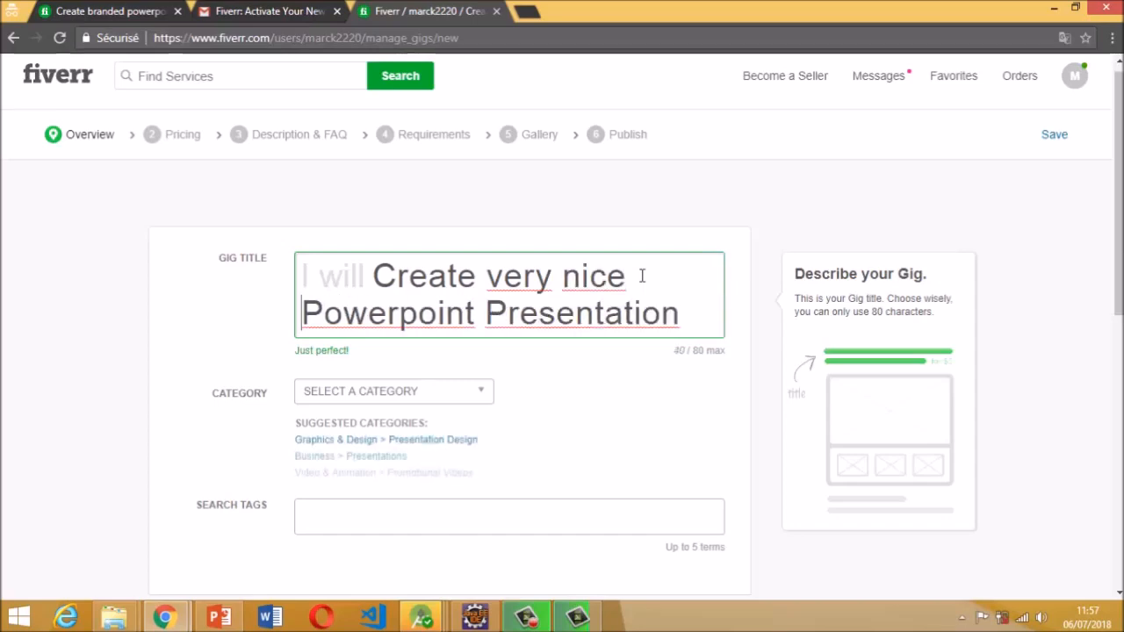
Check the reference gig's category and set the new gig's category to Graphics & Design
scroll(386, 207, "down", 2)
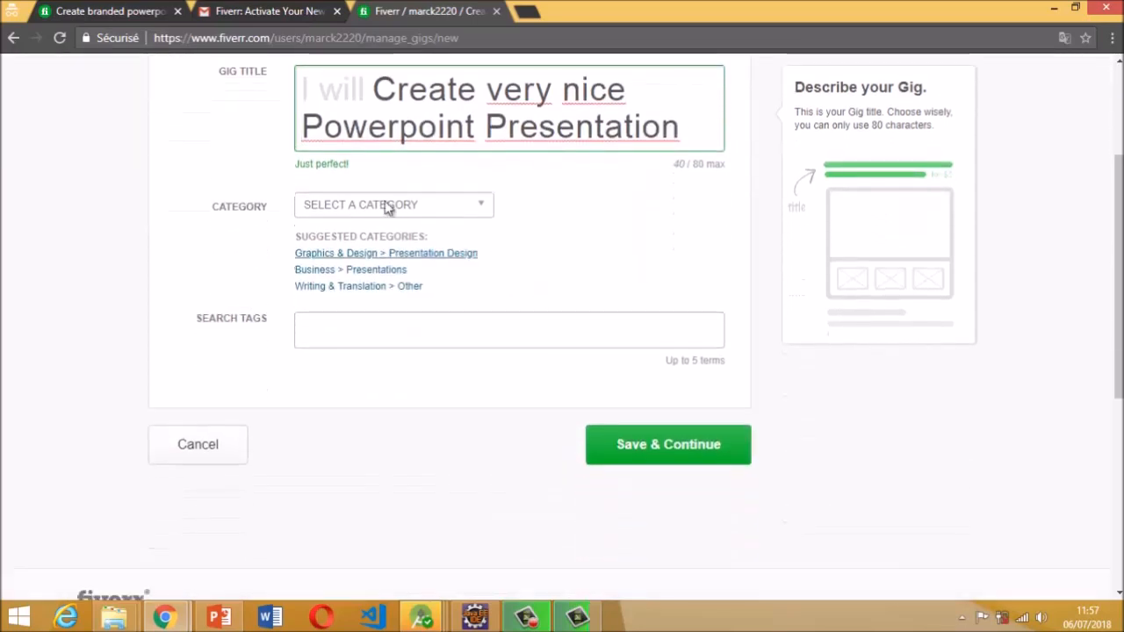
left_click(134, 17)
mouse_move(324, 152)
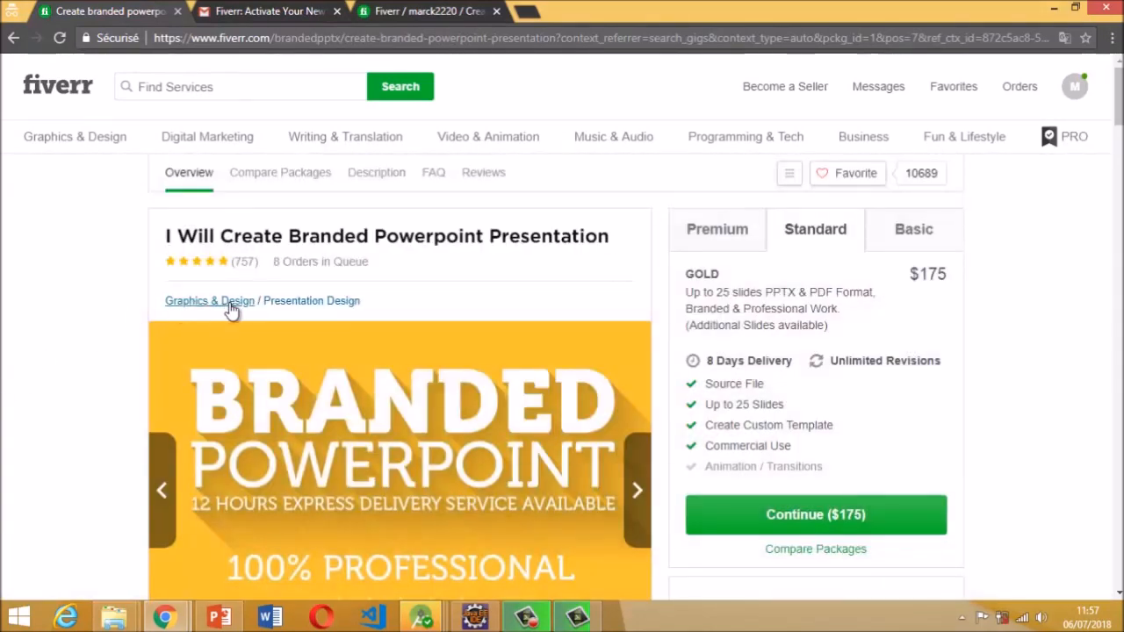
left_click(394, 7)
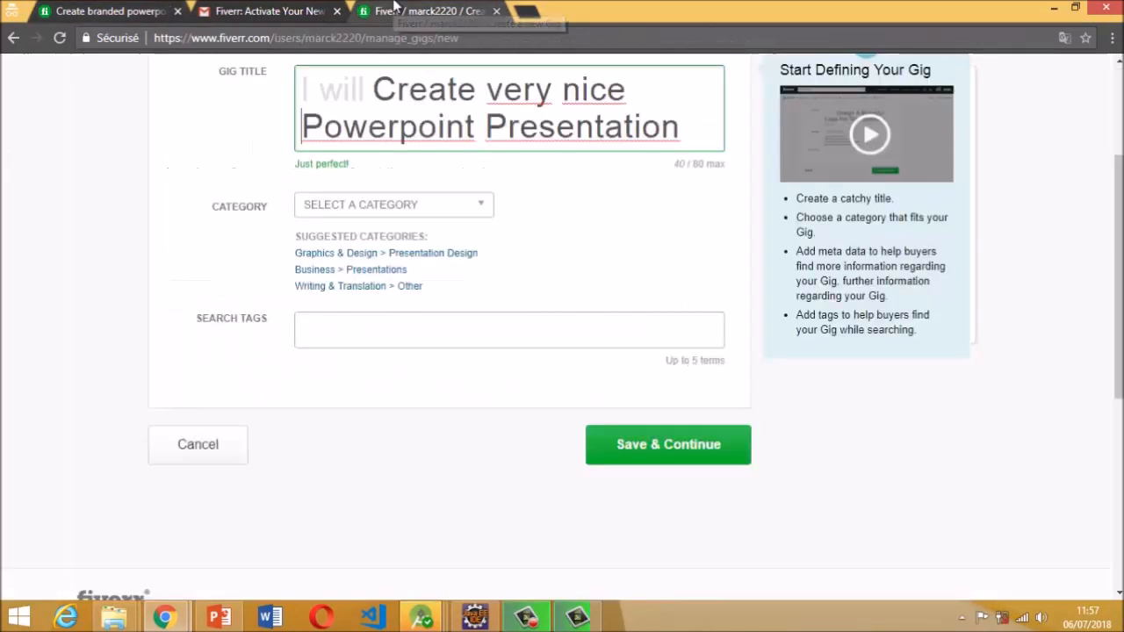
left_click(326, 217)
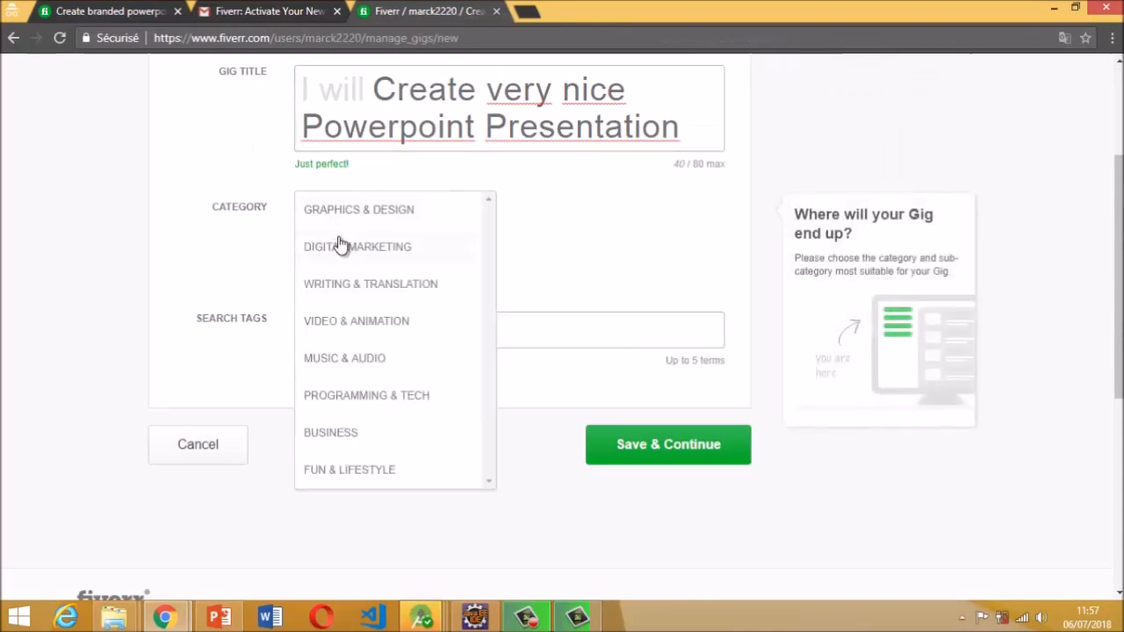
left_click(343, 213)
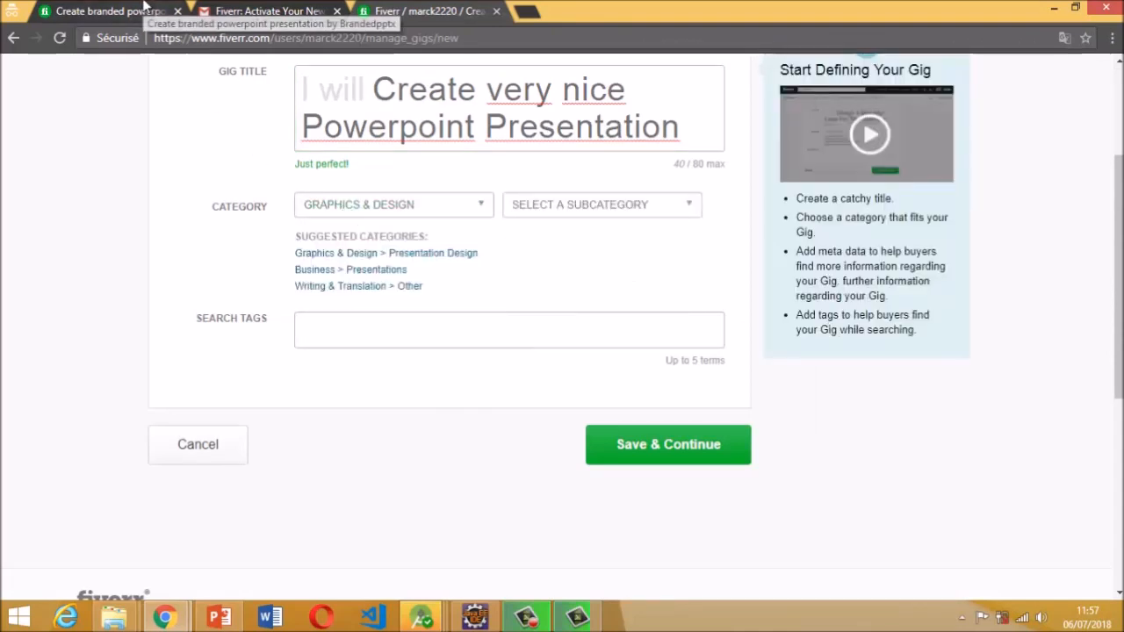
Set the subcategory to Presentation Design as in the reference gig, and select PPT and PDF as the provided file formats
left_click(145, 7)
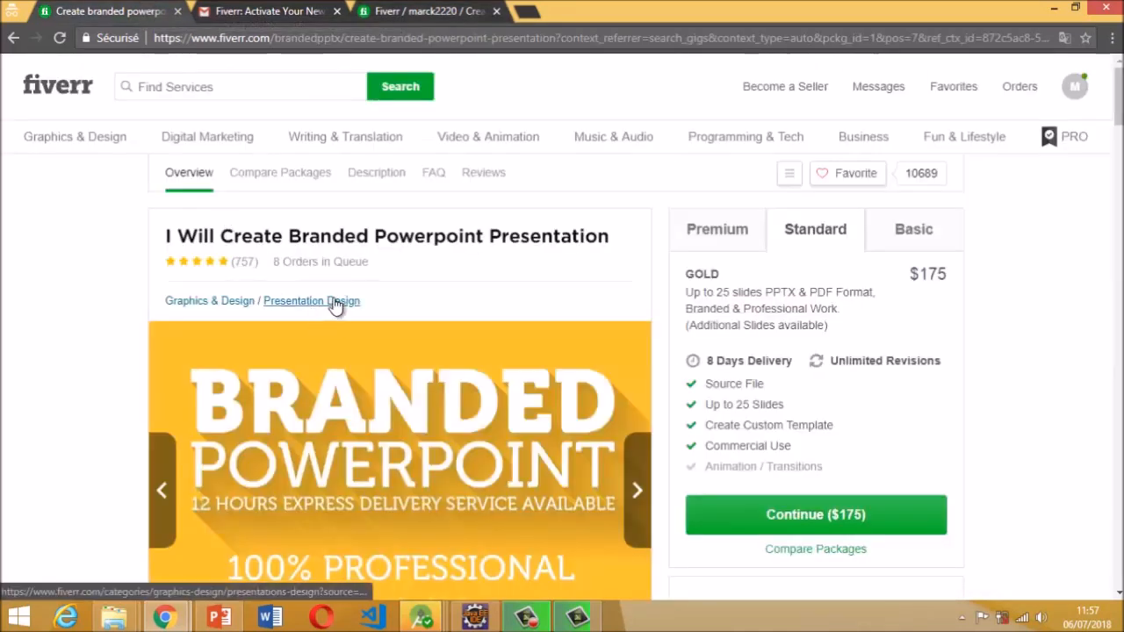
left_click(430, 11)
left_click(595, 204)
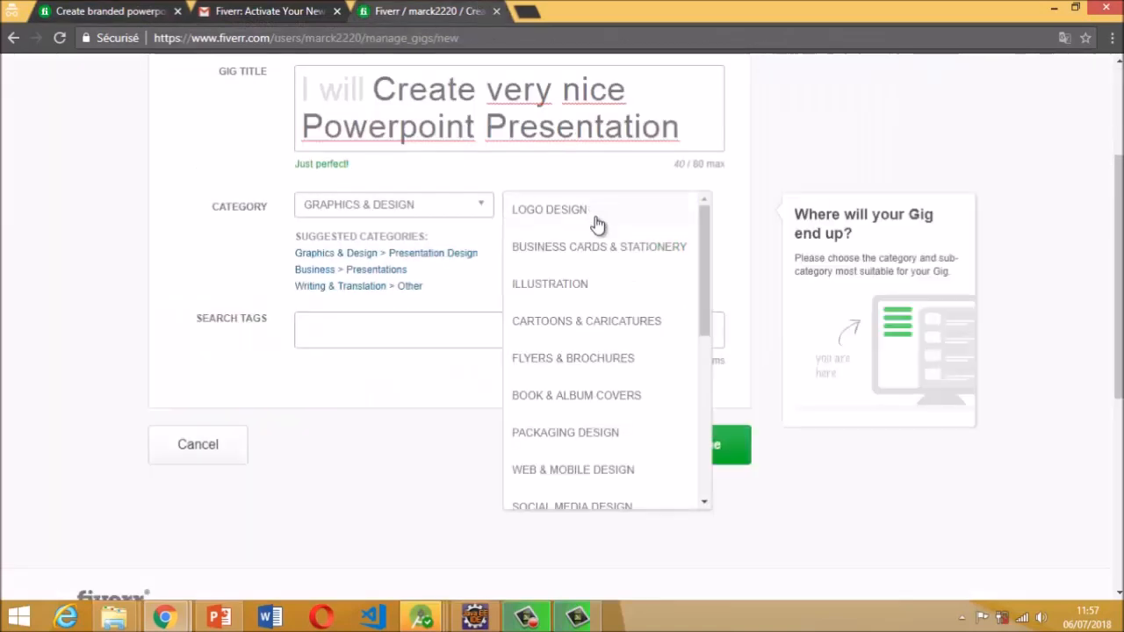
left_click_drag(708, 277, 699, 387)
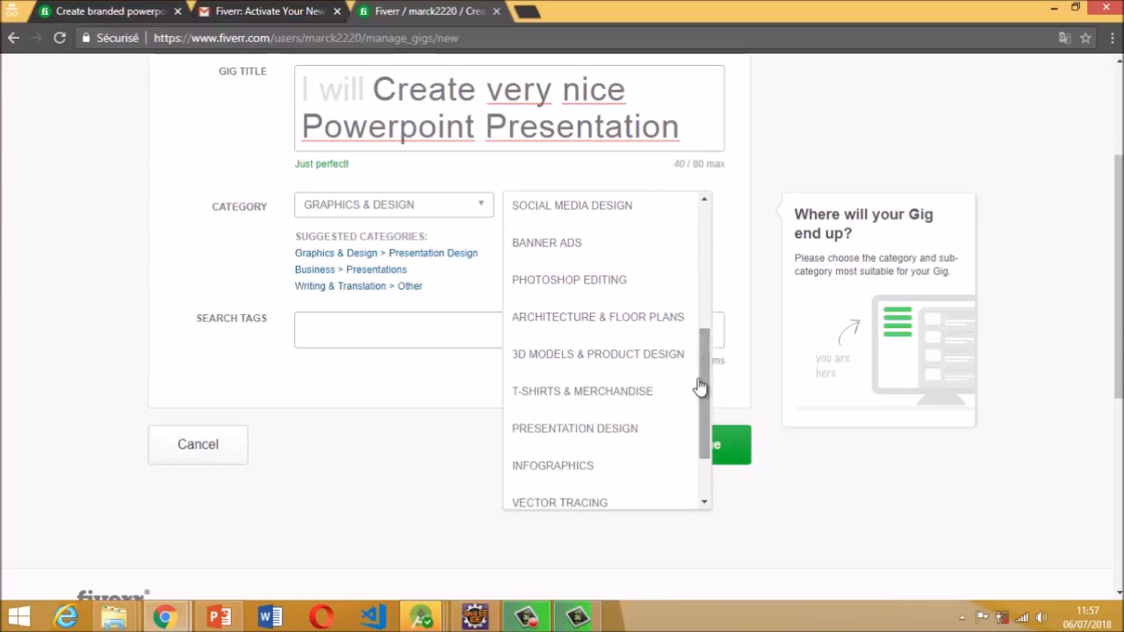
left_click(622, 428)
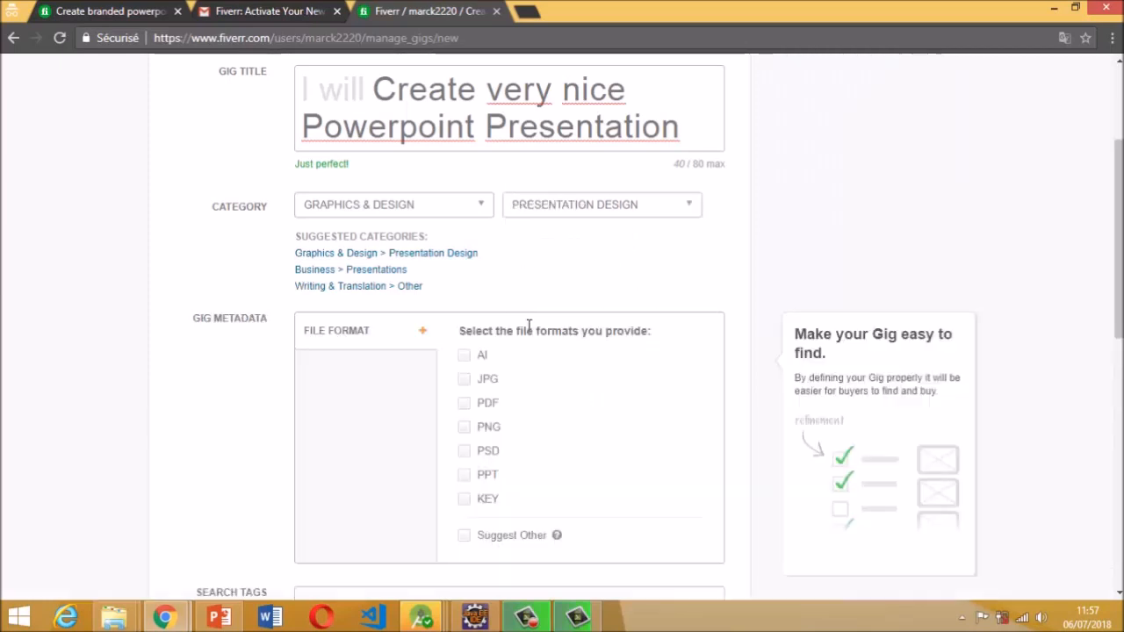
left_click(465, 478)
left_click(463, 402)
Add the suggested term "power point" as the gig's first search tag
scroll(652, 322, "down", 1)
scroll(652, 322, "down", 3)
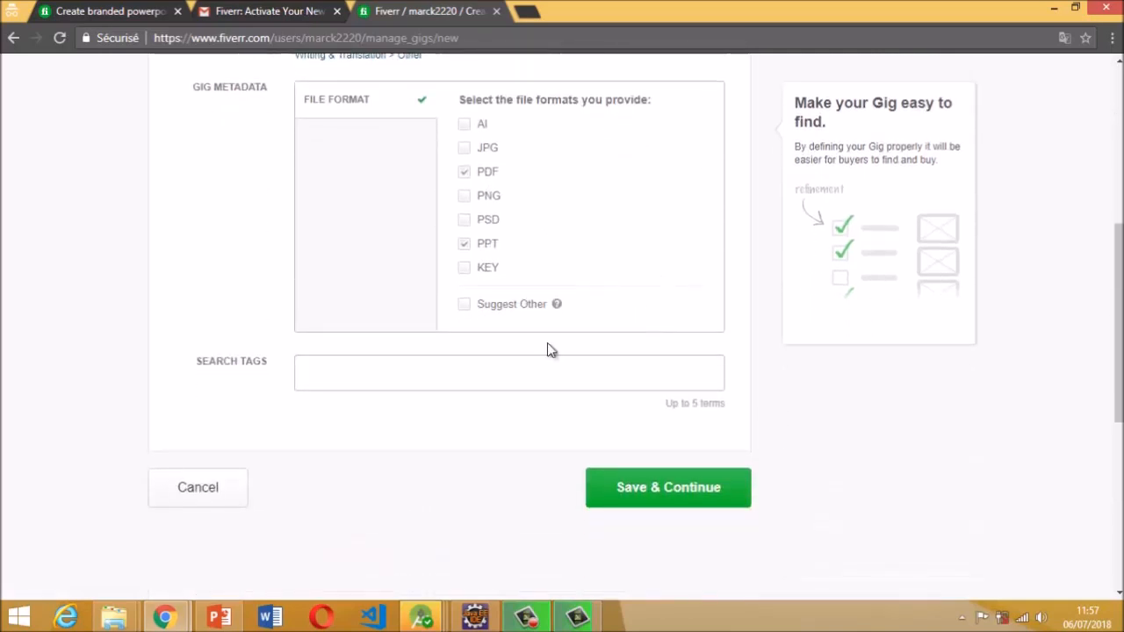
left_click(491, 369)
type("power")
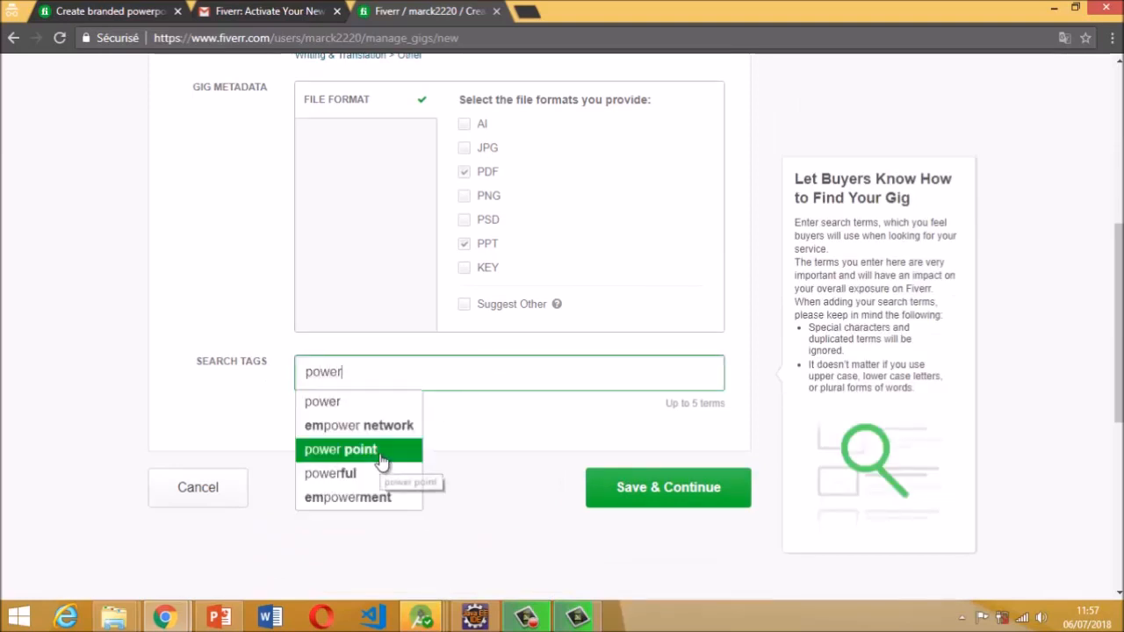
left_click(382, 467)
Add "template power point" as the gig's second search tag
type("desing")
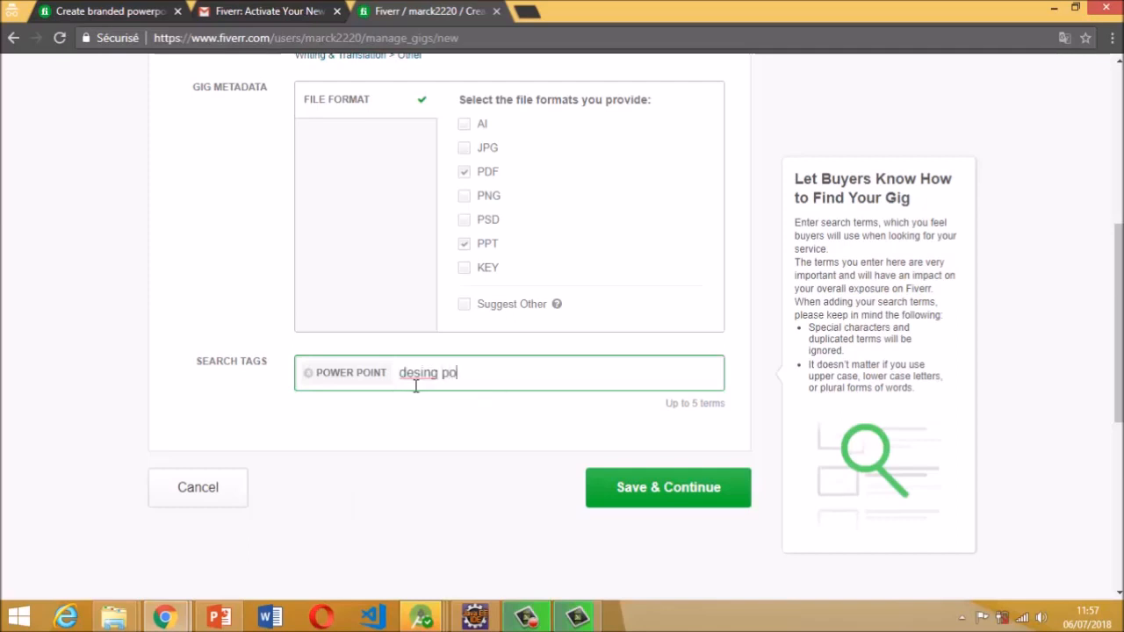
key("BackSpace")
key("BackSpace")
key("BackSpace")
key("BackSpace")
key("BackSpace")
key("BackSpace")
type("template")
key("Return")
type("d")
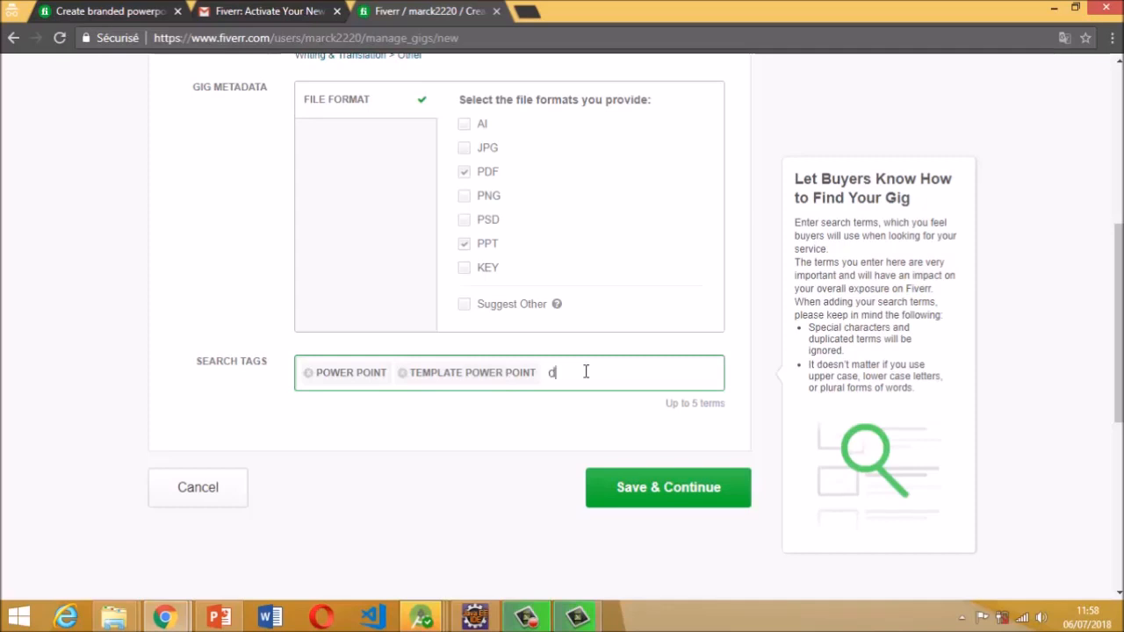
type("es")
scroll(526, 352, "up", 2)
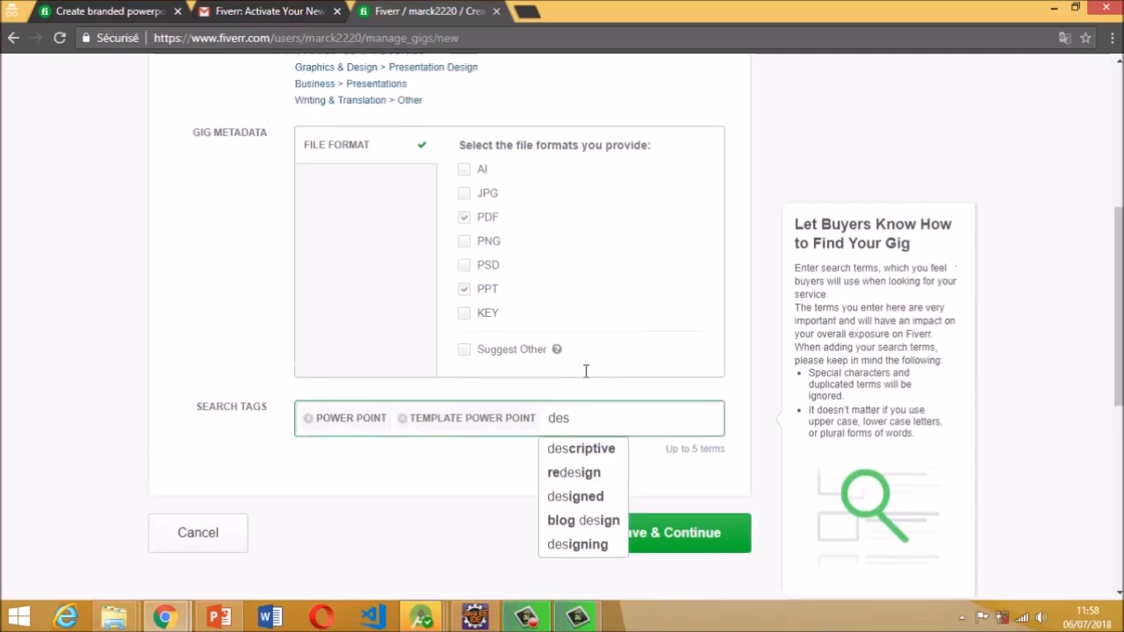
key("BackSpace")
key("BackSpace")
key("BackSpace")
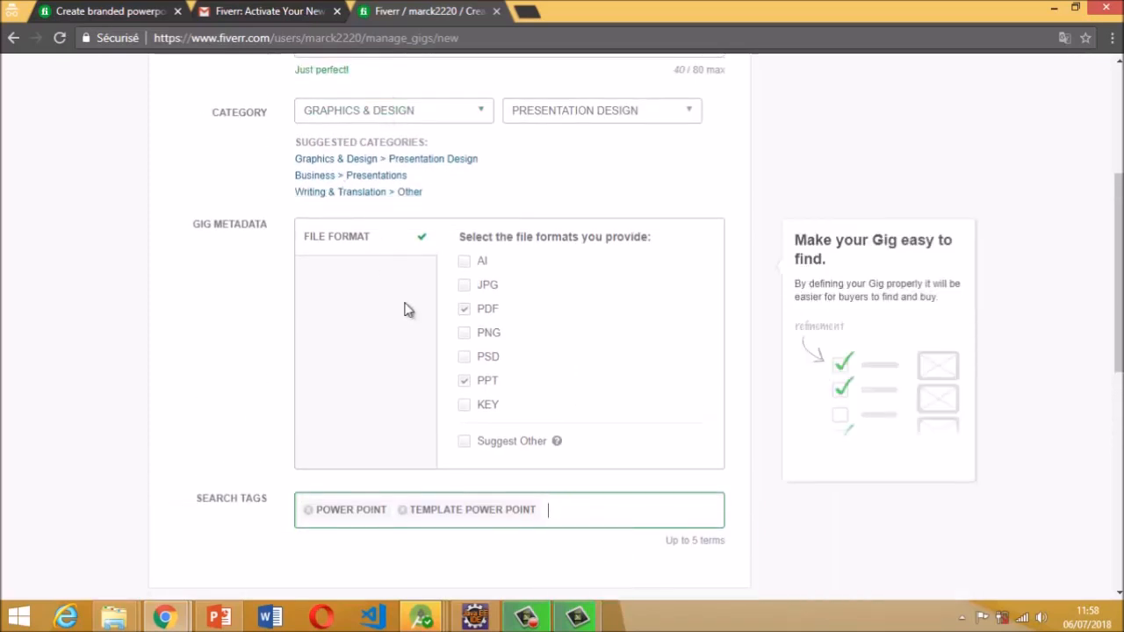
Add "graphics & design" as the gig's third search tag, then save the overview and continue to pricing
type("graph")
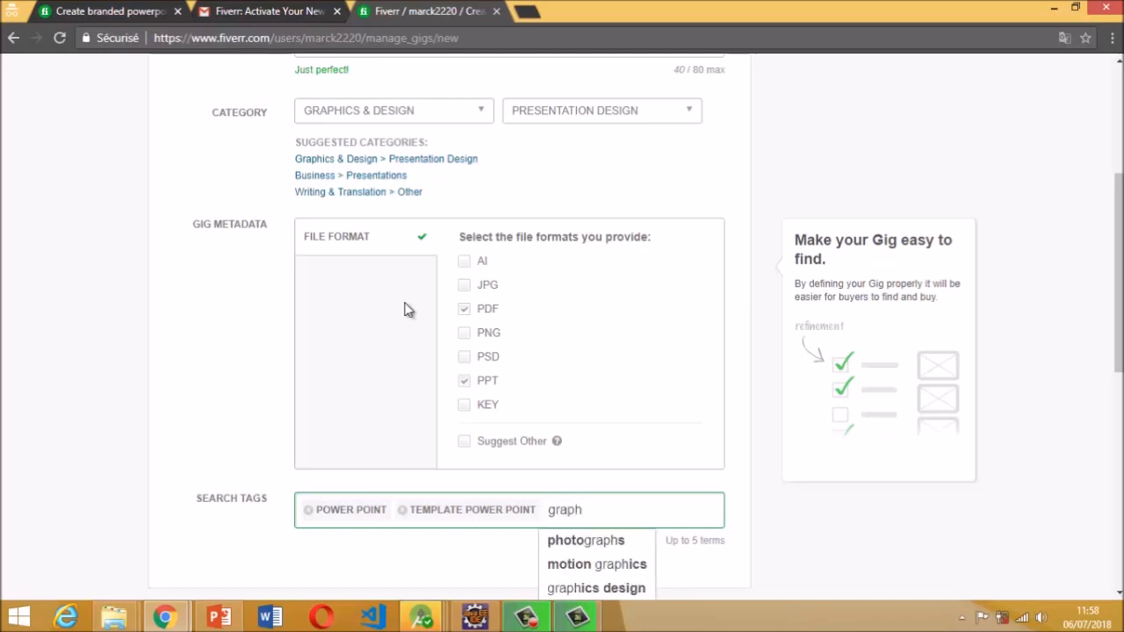
type("ics")
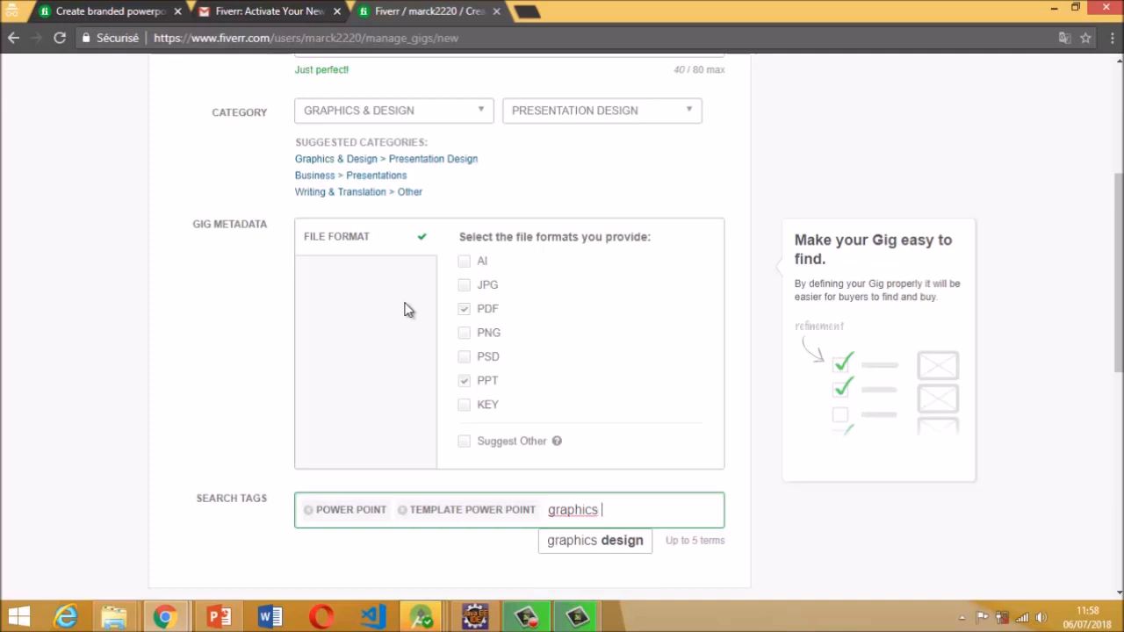
type(" & design")
key("Return")
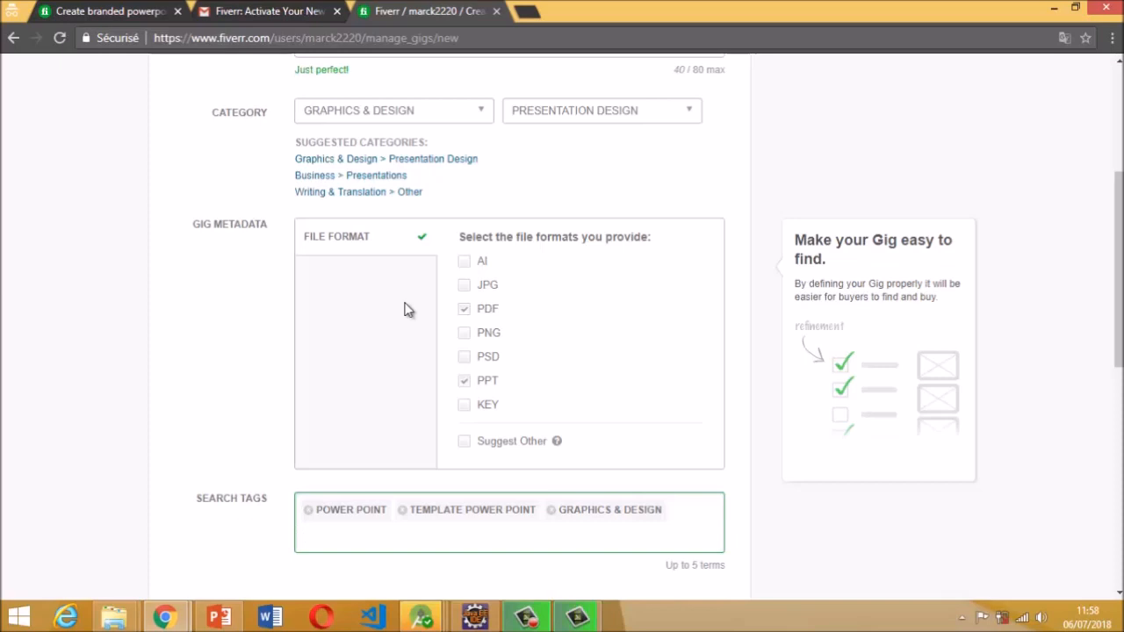
scroll(404, 309, "down", 4)
left_click(655, 291)
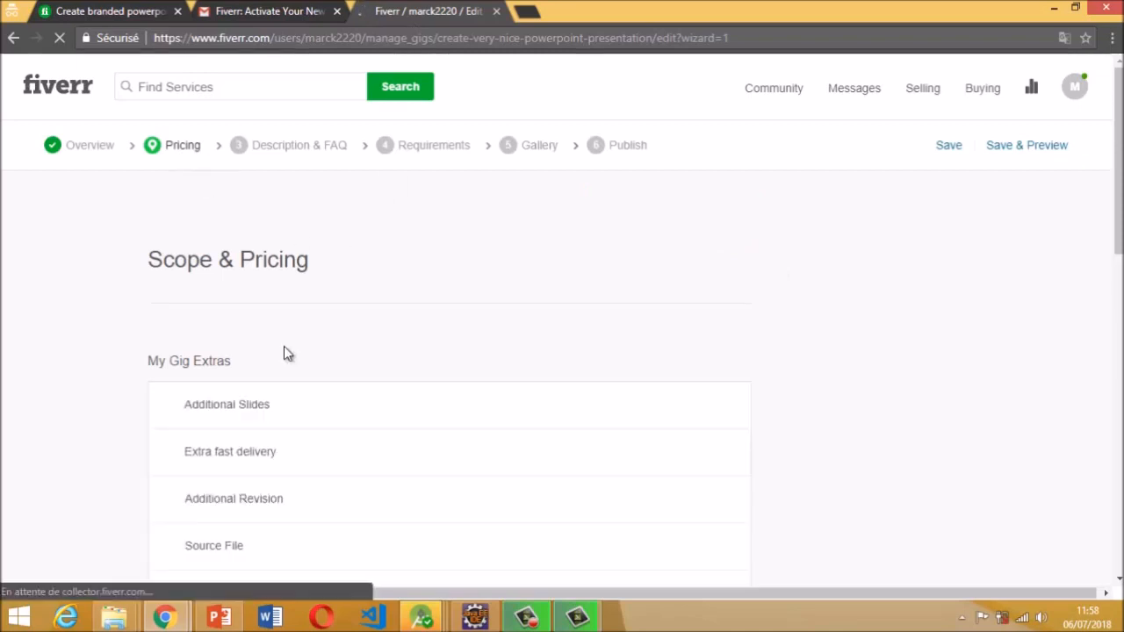
Enable all three packages on the Scope & Pricing page and dismiss the introductory video
scroll(283, 352, "down", 1)
scroll(284, 352, "down", 1)
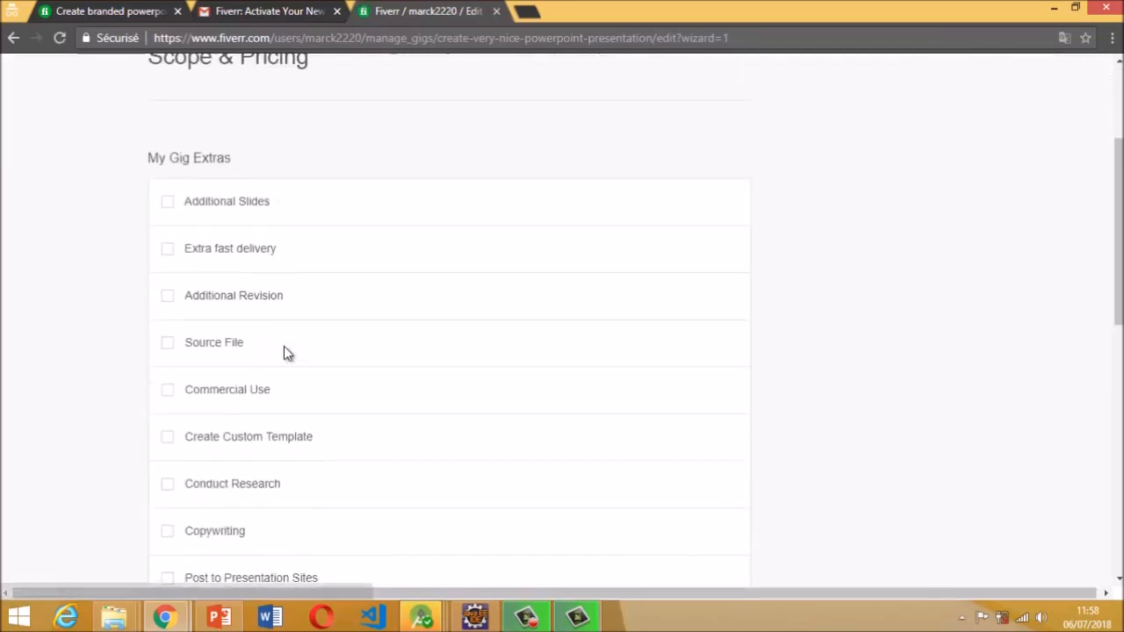
scroll(284, 352, "down", 1)
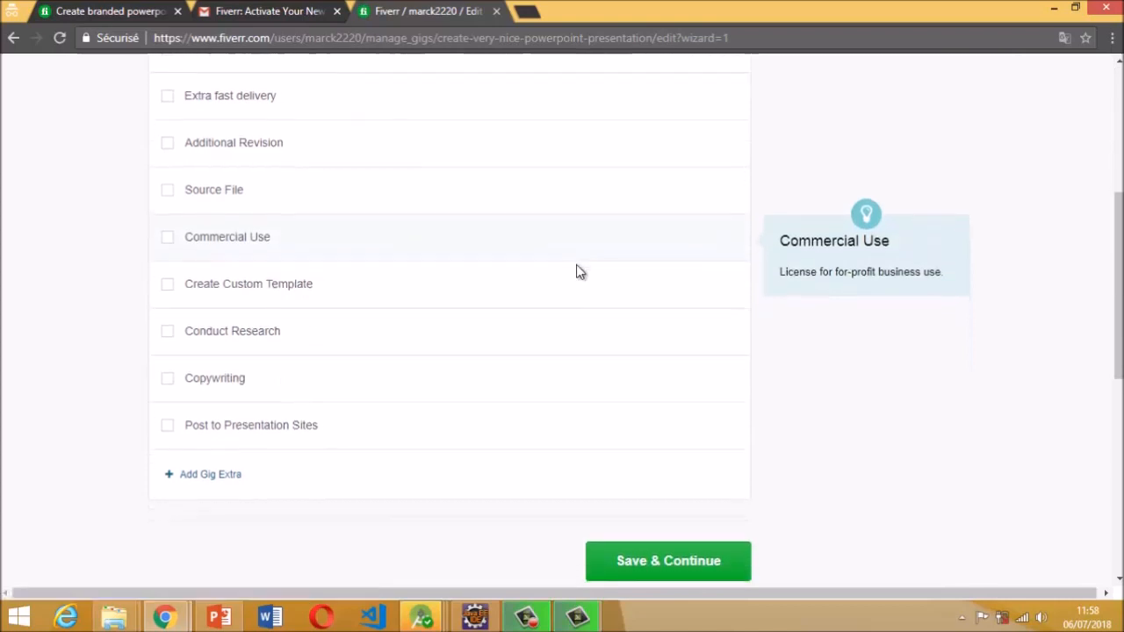
scroll(576, 271, "up", 4)
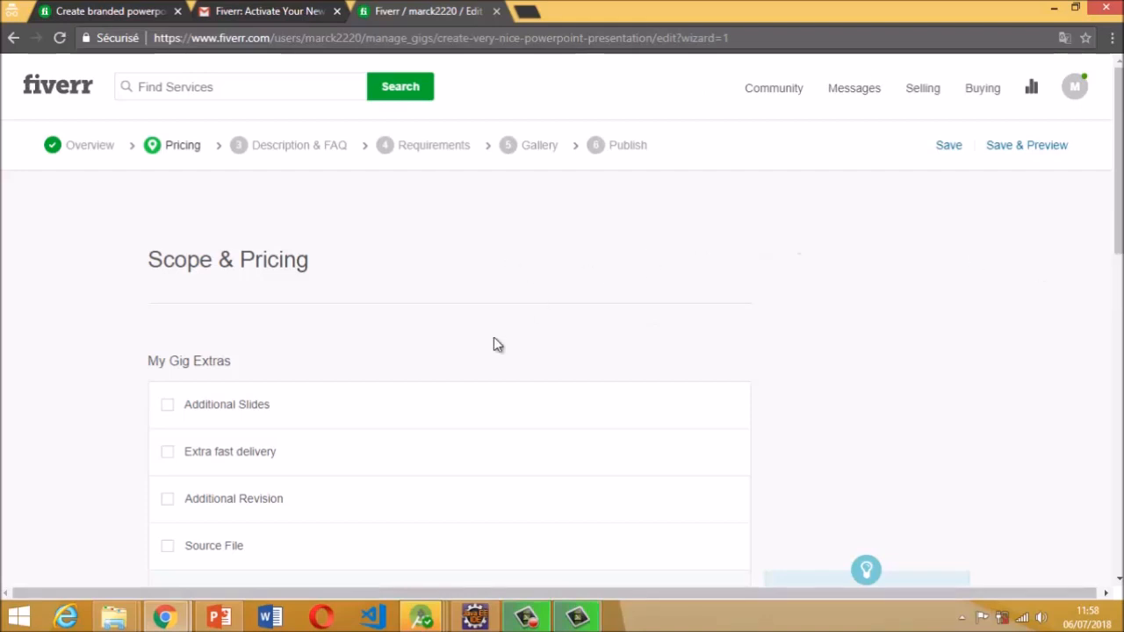
scroll(497, 343, "down", 10)
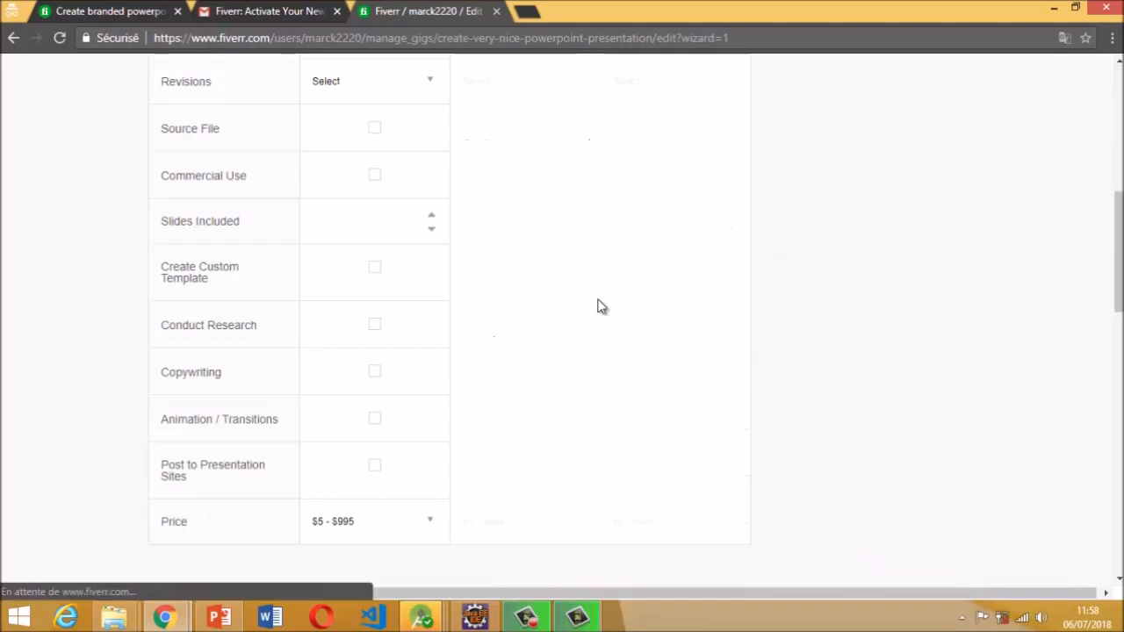
scroll(760, 303, "up", 1)
scroll(760, 297, "up", 3)
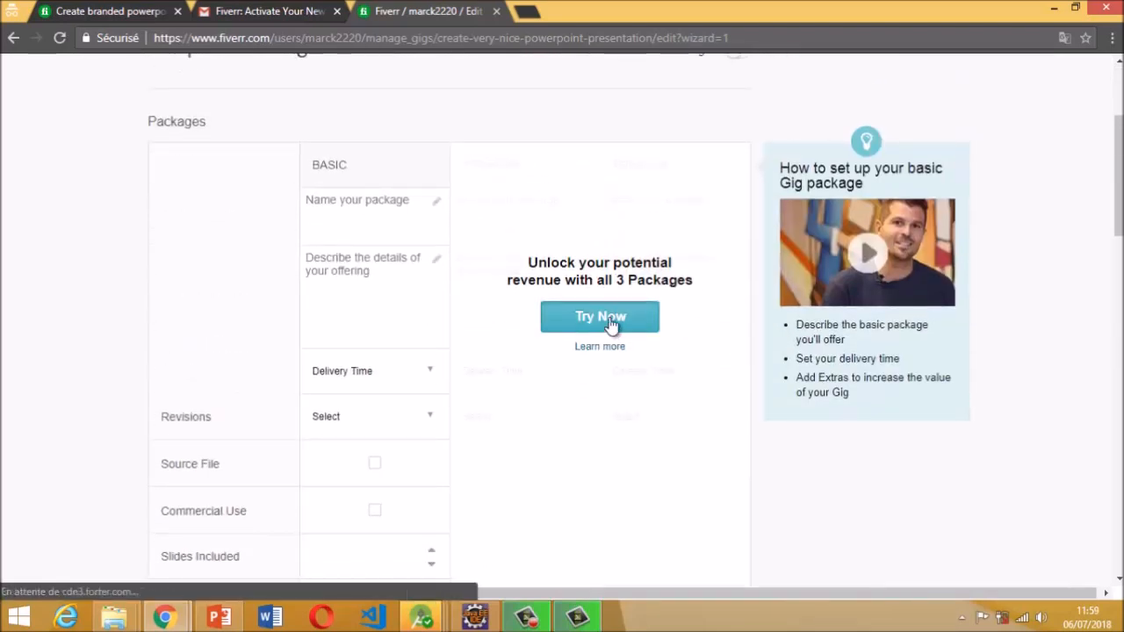
left_click(612, 324)
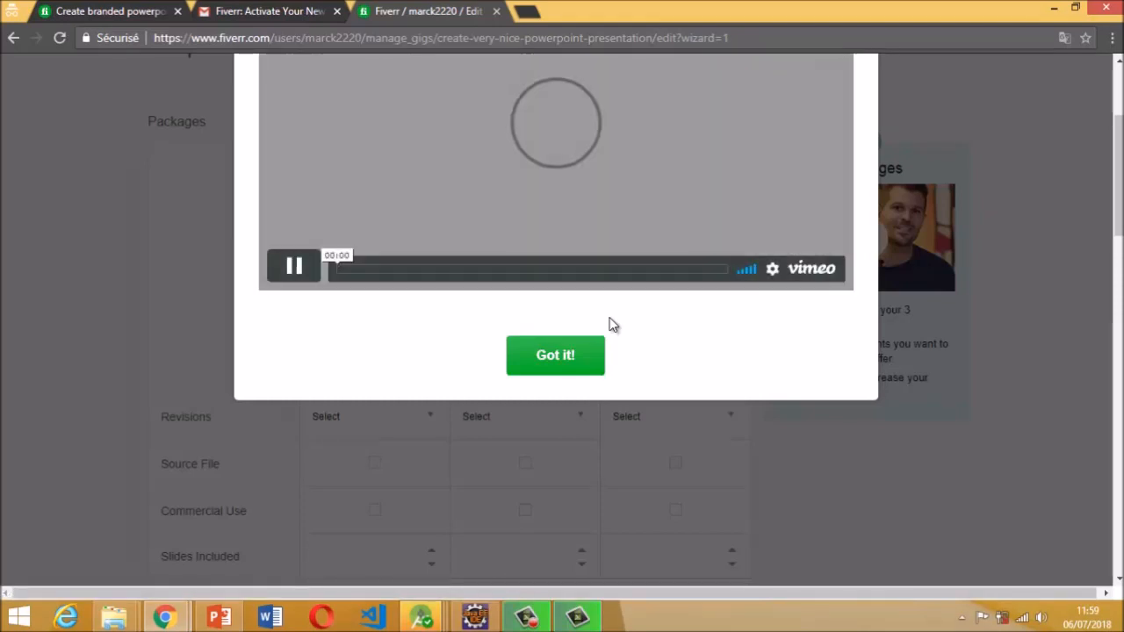
left_click(1117, 350)
left_click(1057, 354)
left_click_drag(1121, 298, 1121, 202)
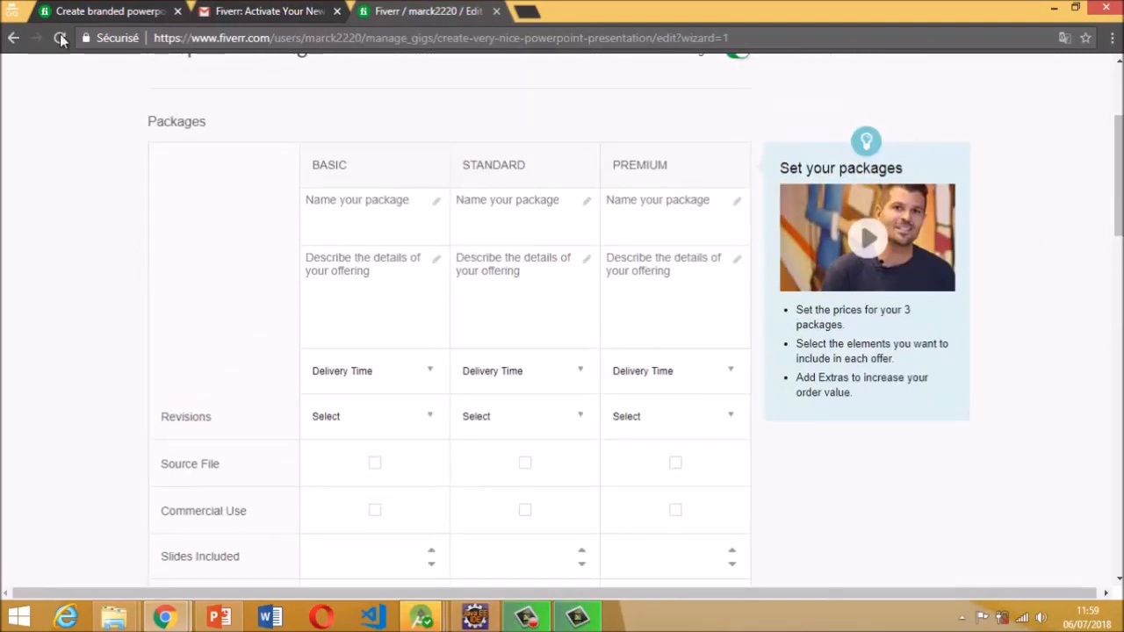
Copy the reference gig's Premium description, "Up to 40 slides PPTX & PDF Format...", into the new gig's Premium package description
left_click(57, 9)
scroll(376, 225, "down", 5)
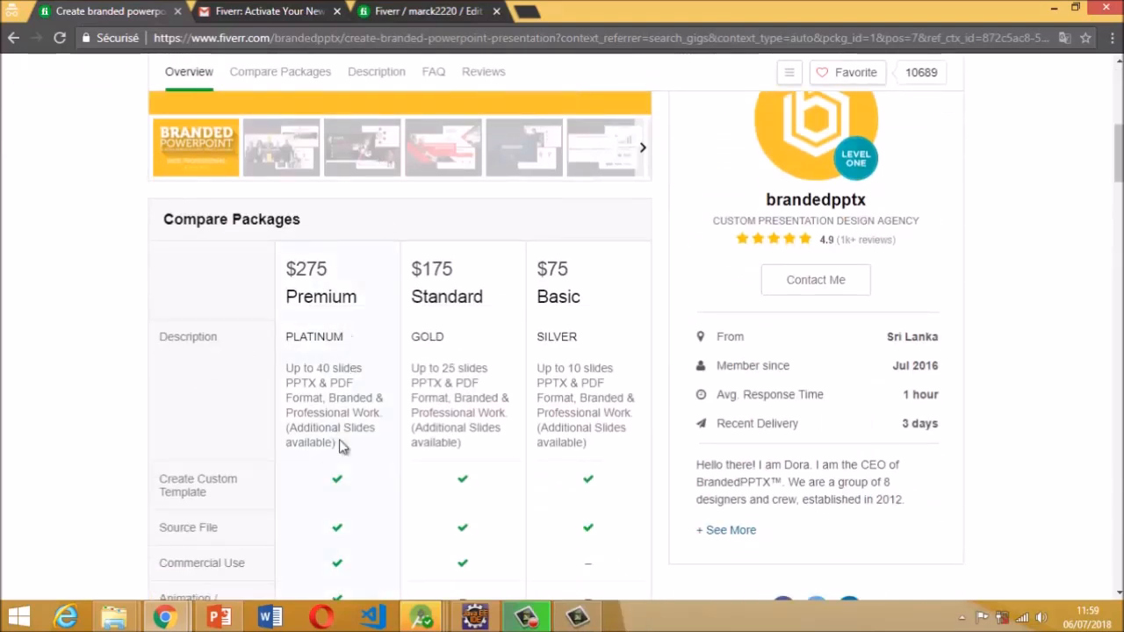
left_click_drag(338, 444, 275, 370)
key("ctrl+c")
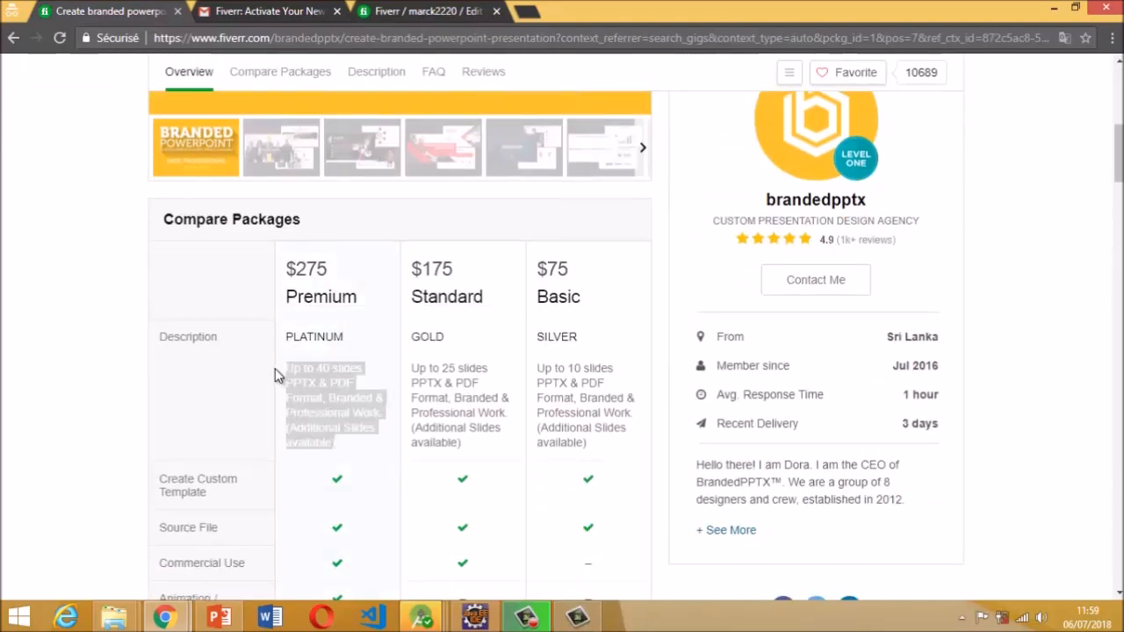
left_click(423, 11)
left_click(344, 281)
key("ctrl+v")
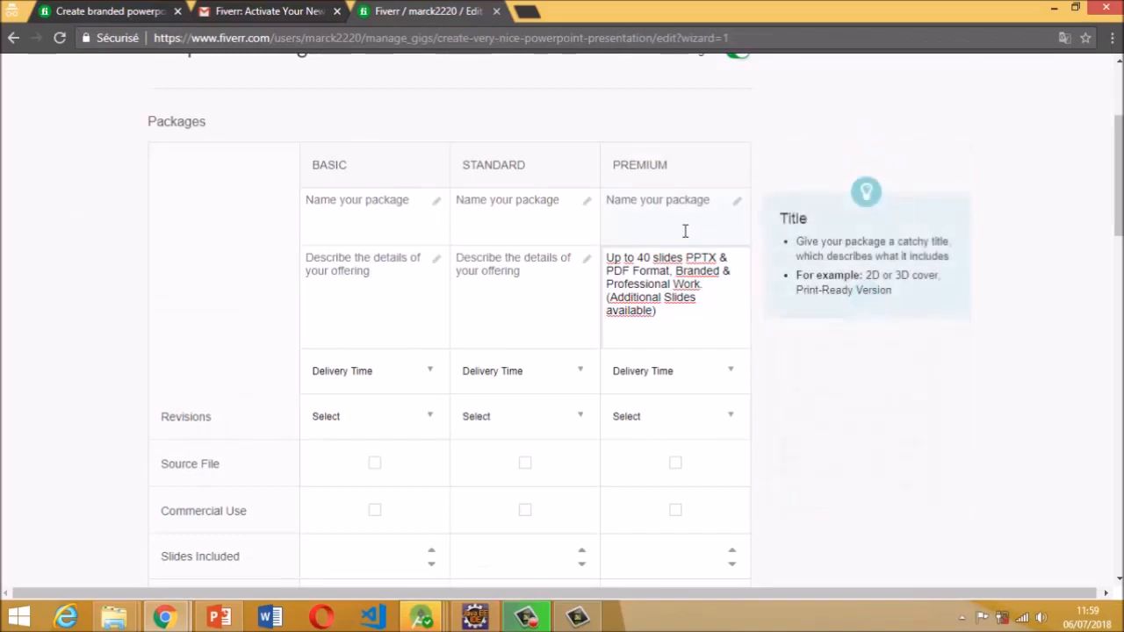
Copy the reference gig's Standard description, "Up to 25 slides PPTX & PDF Format...", into the new gig's Standard package description
left_click(88, 9)
left_click_drag(465, 448, 406, 363)
key("ctrl+c")
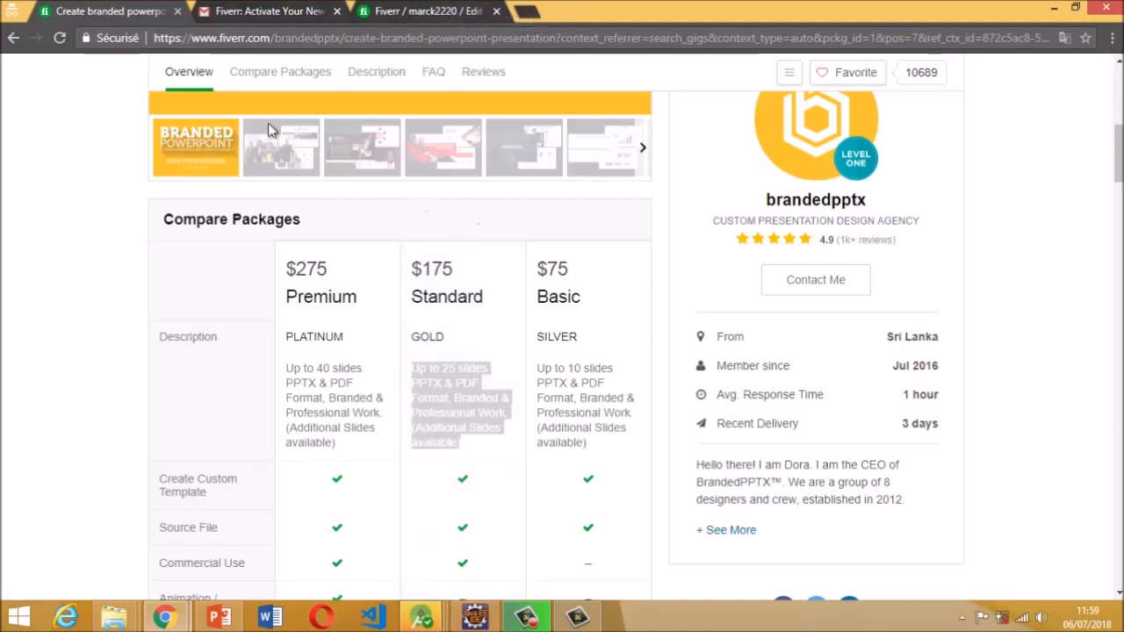
left_click(424, 8)
left_click(472, 256)
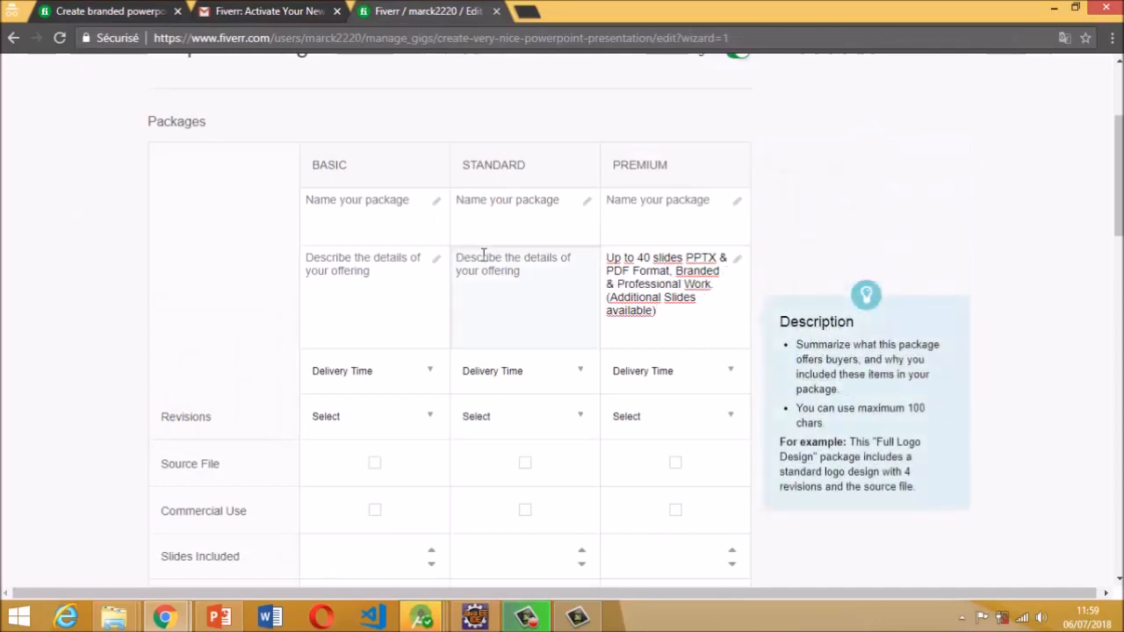
key("ctrl+v")
Copy the reference gig's Basic description, "Up to 10 slides PPTX & PDF Format...", into the new gig's Basic package description
left_click(91, 9)
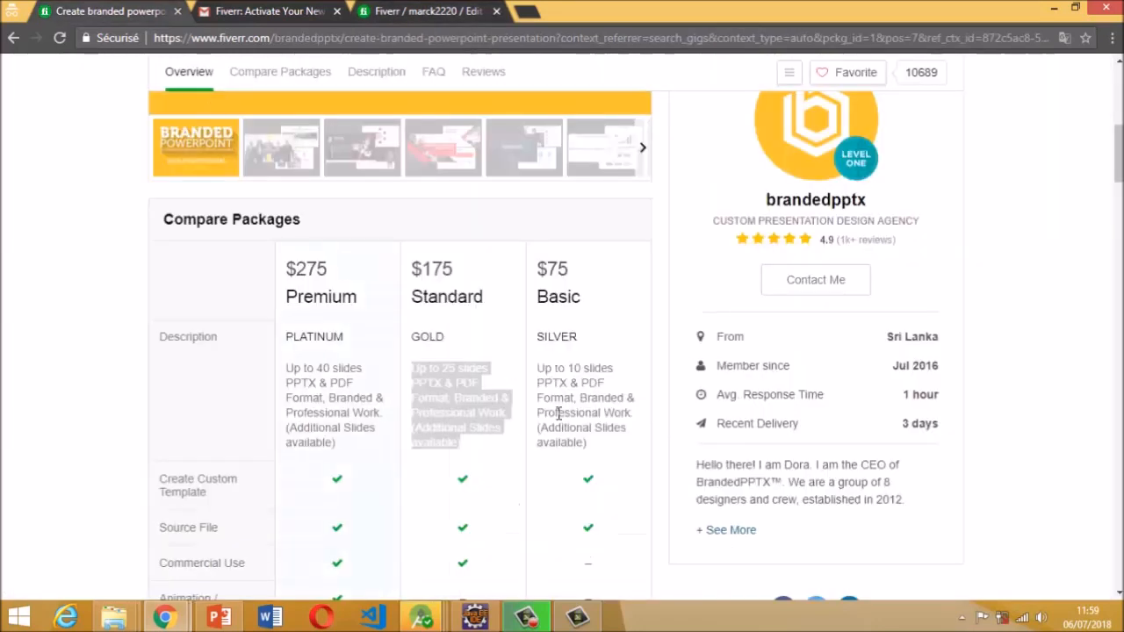
left_click_drag(586, 441, 533, 373)
key("ctrl+c")
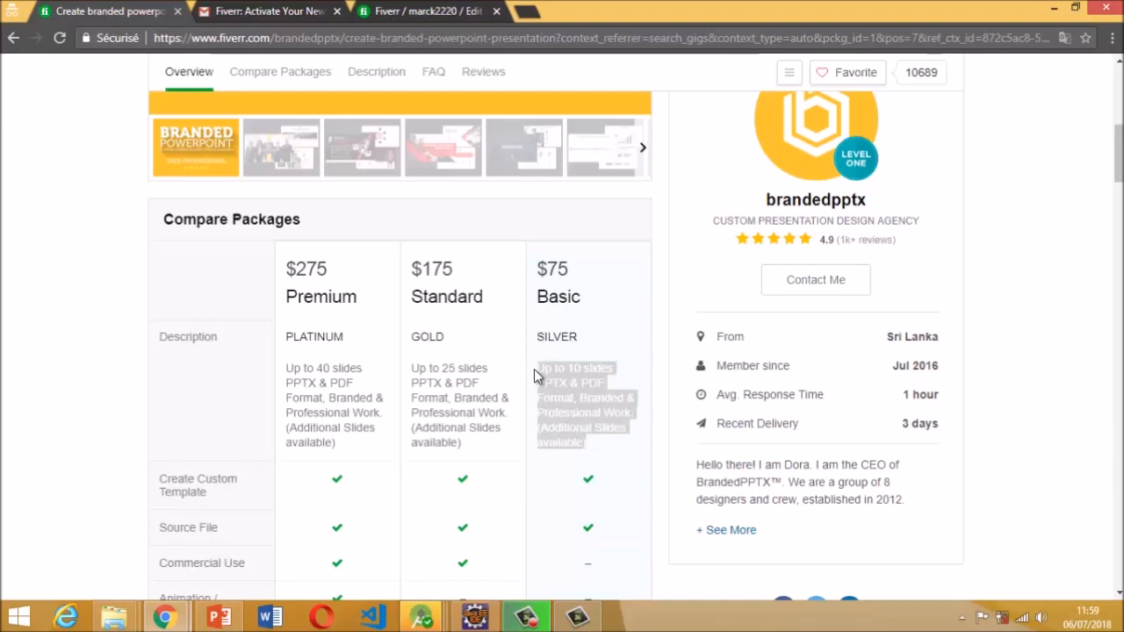
left_click(412, 8)
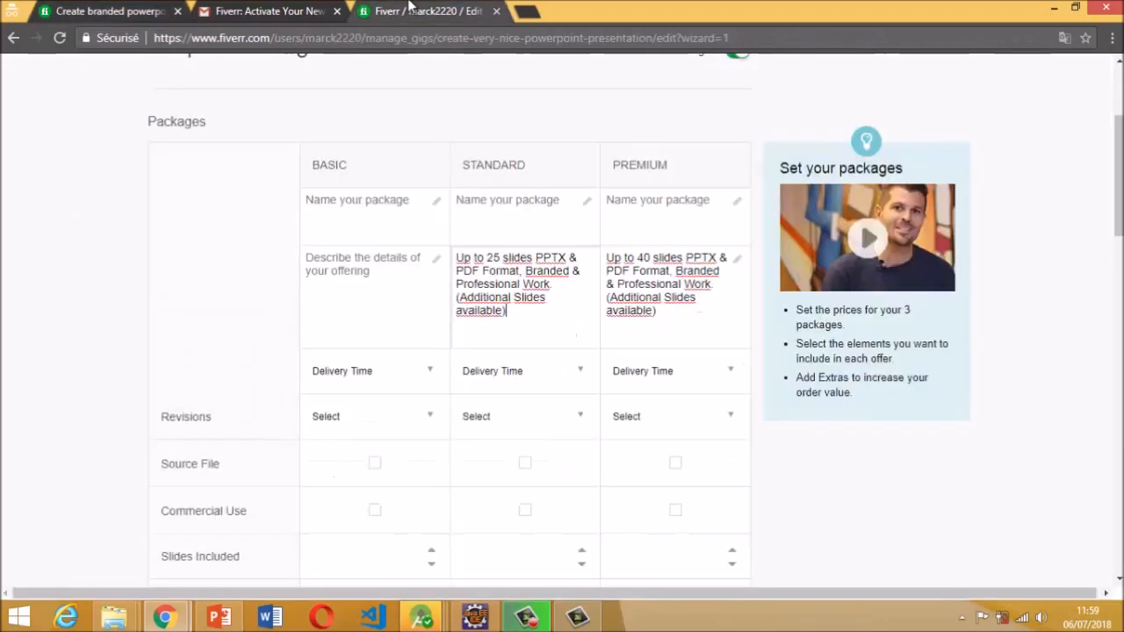
left_click(409, 304)
key("ctrl+v")
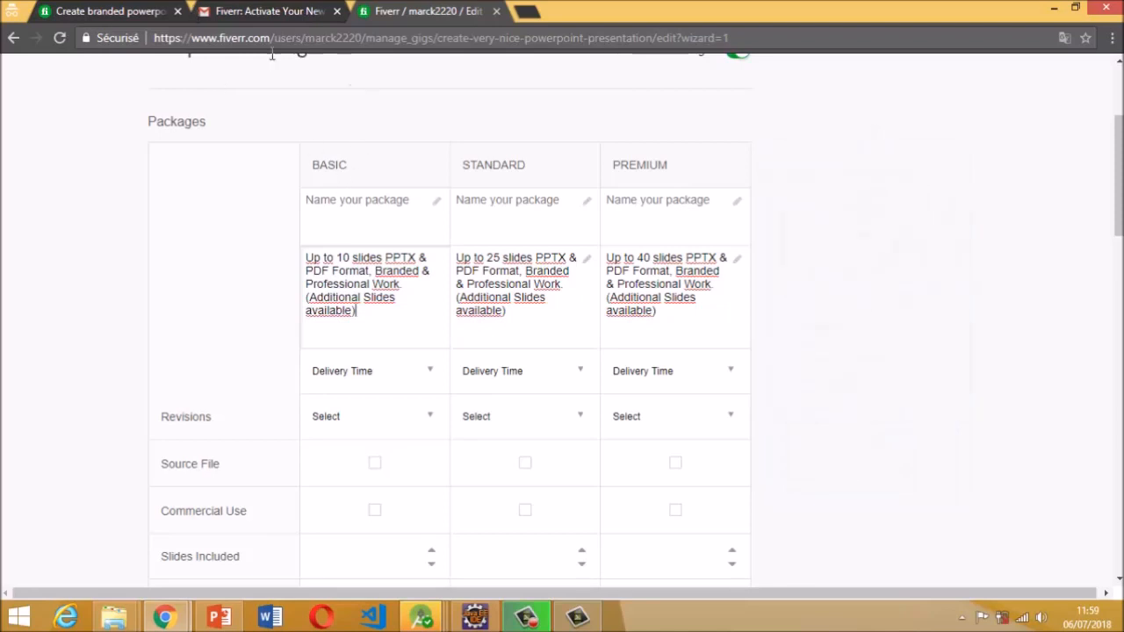
Name the Premium package "PLATINUM", copied from the reference gig, and remove the leading space from the name
left_click(129, 9)
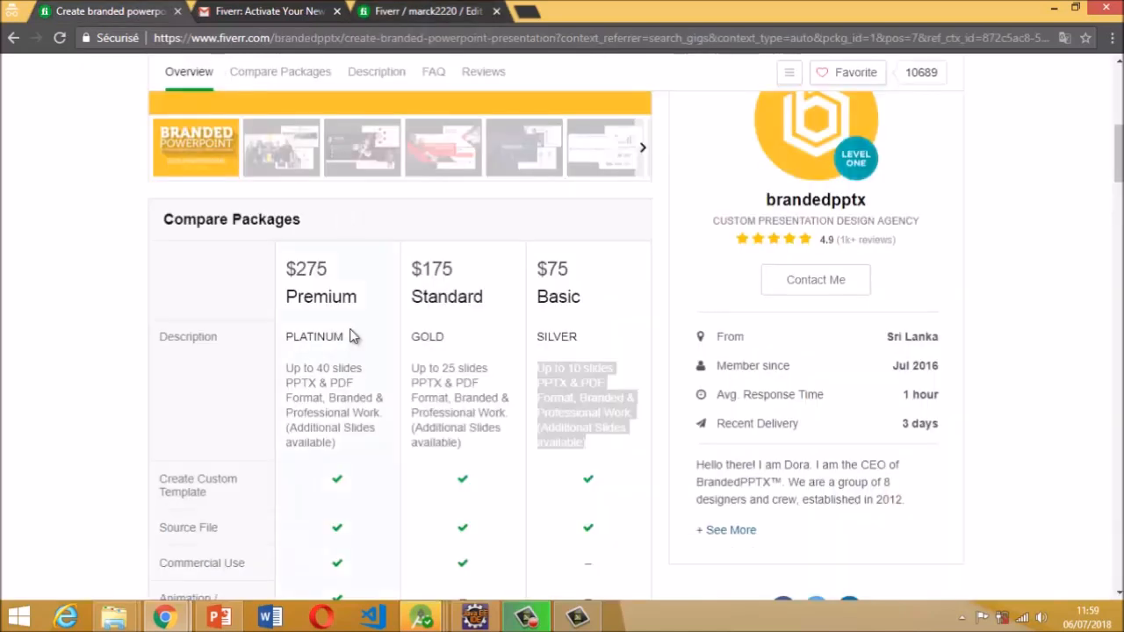
left_click_drag(349, 336, 268, 349)
key("ctrl+c")
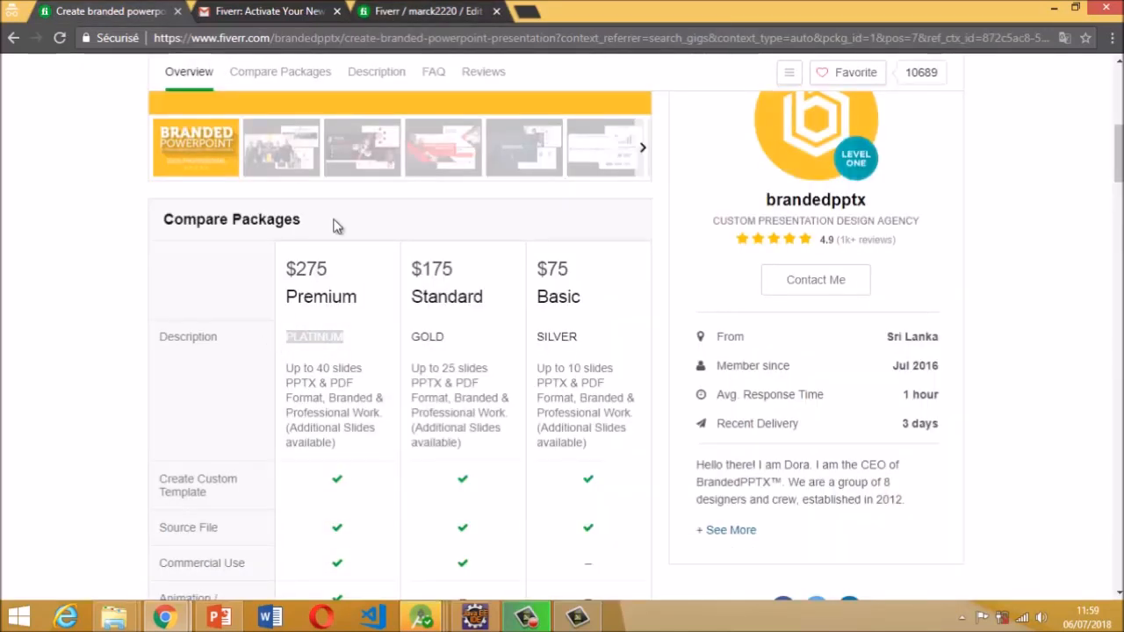
left_click(422, 10)
left_click(640, 242)
key("ctrl+v")
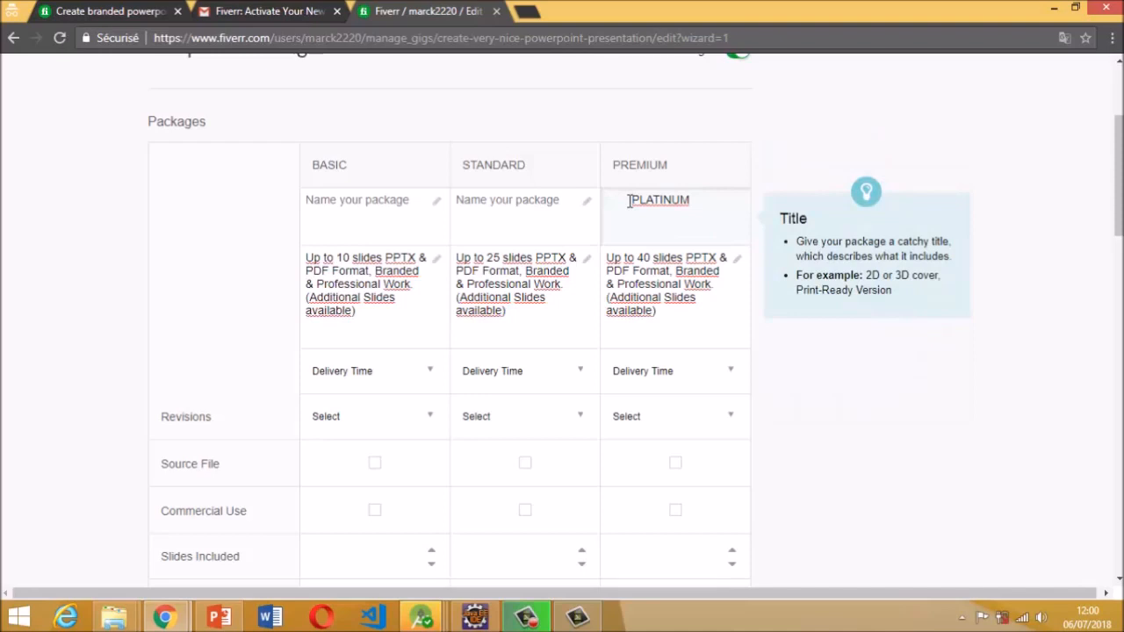
key("BackSpace")
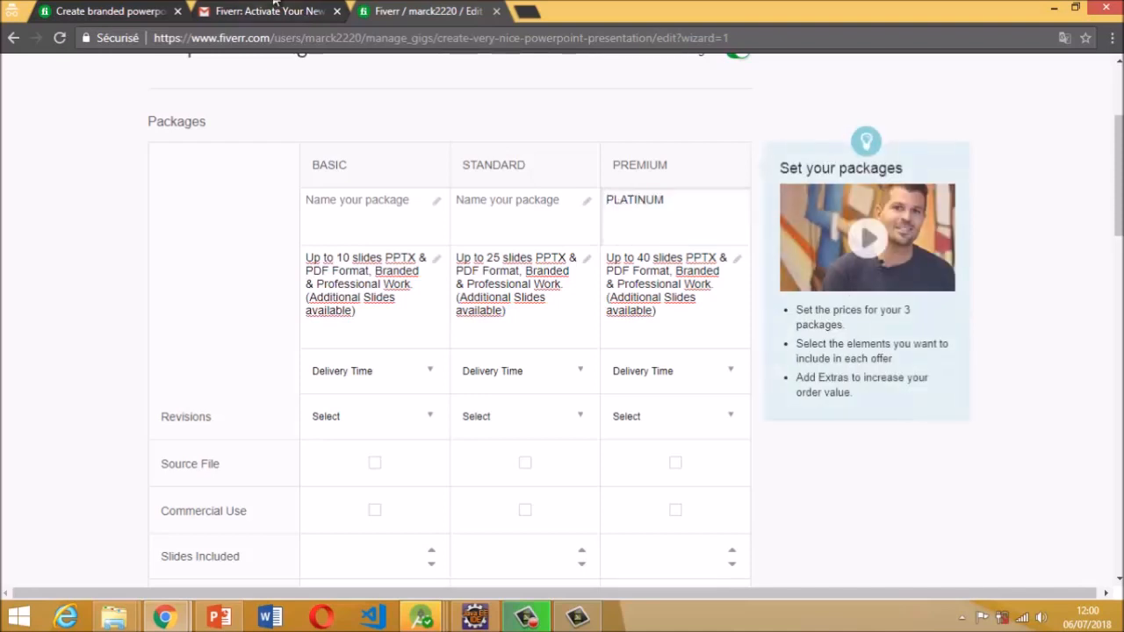
Name the Standard package "GOLD", copying the name from the reference gig
left_click(136, 9)
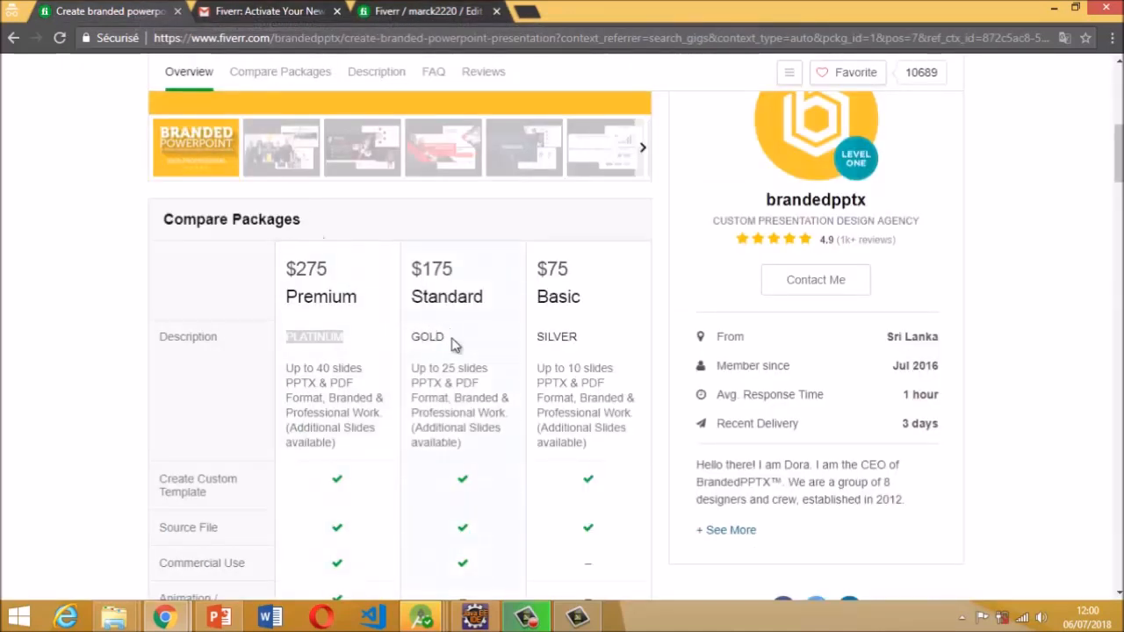
left_click_drag(448, 338, 413, 336)
key("ctrl+c")
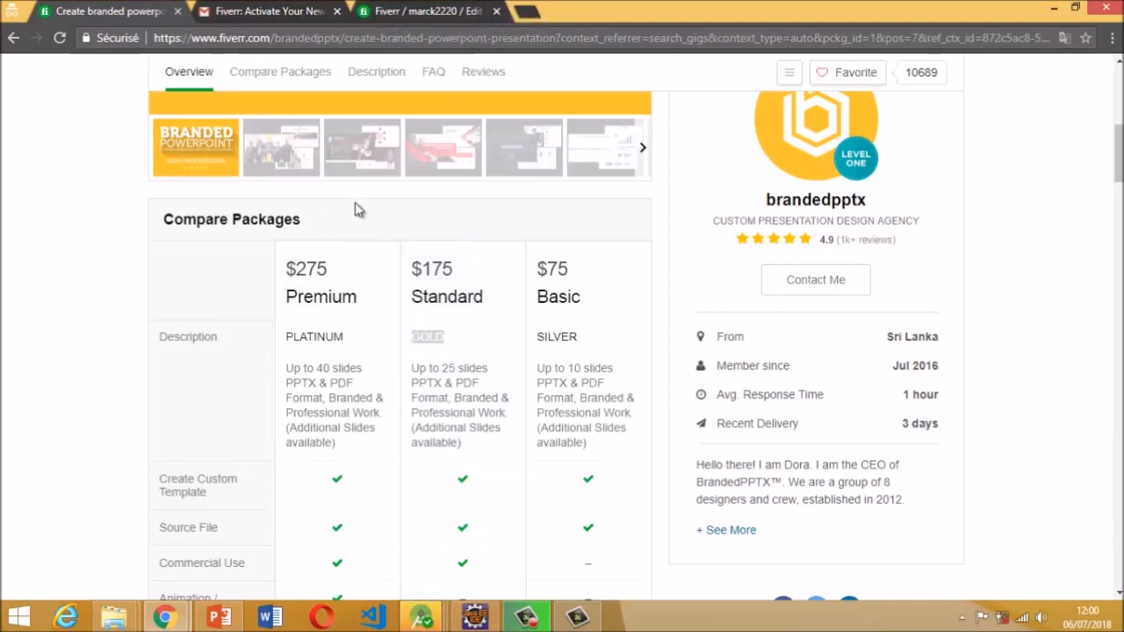
left_click(412, 11)
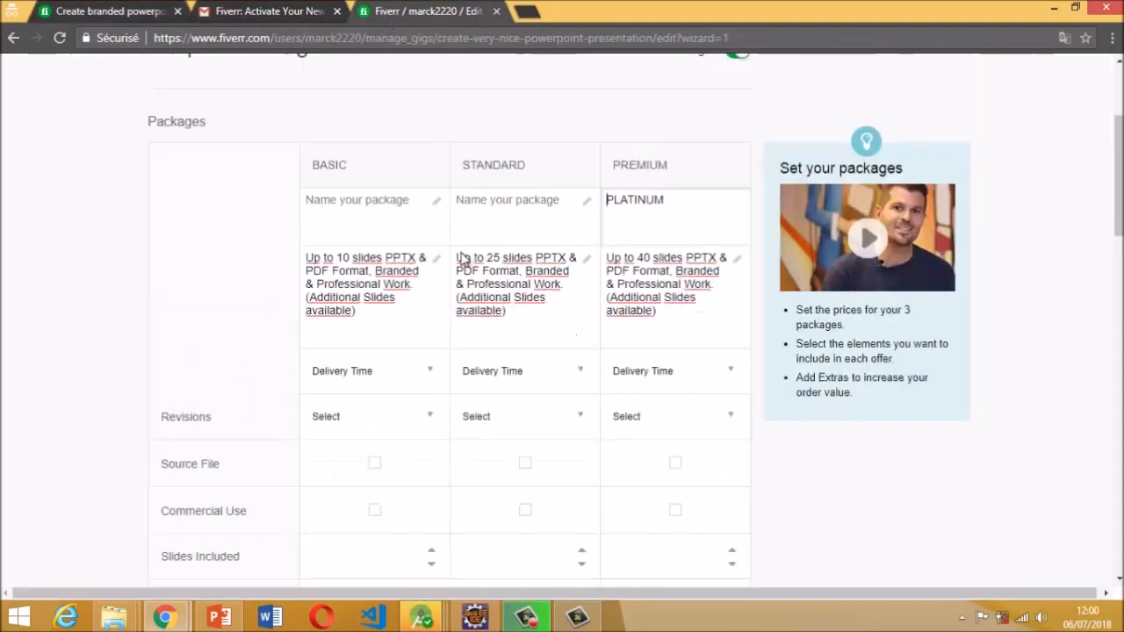
left_click(527, 209)
key("ctrl+v")
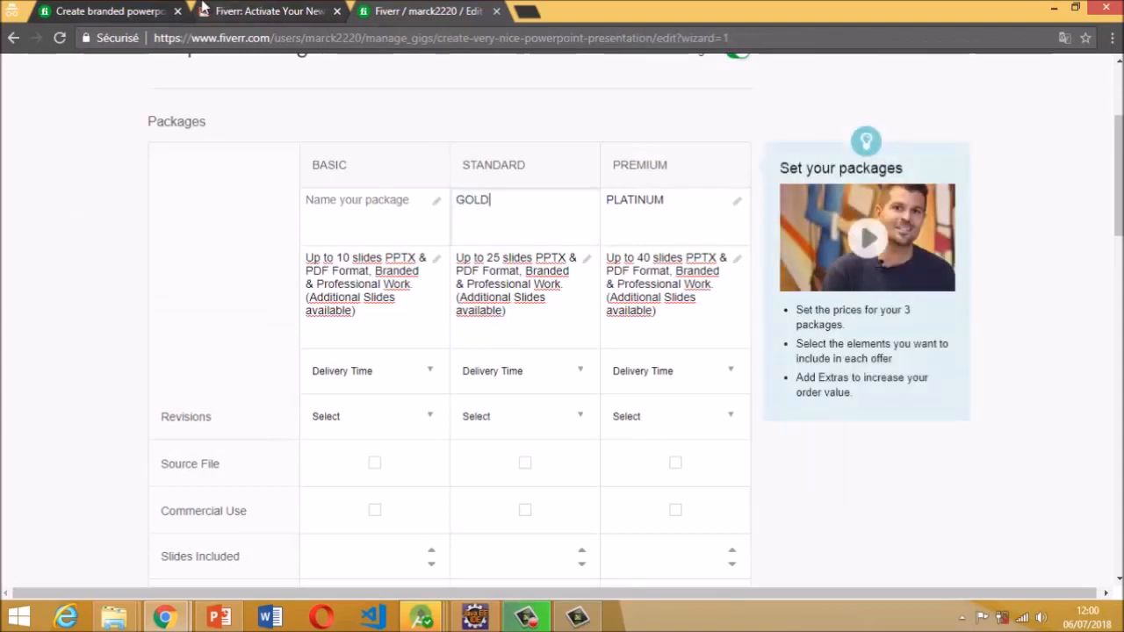
Name the Basic package "SILVER" as in the reference gig
left_click(92, 9)
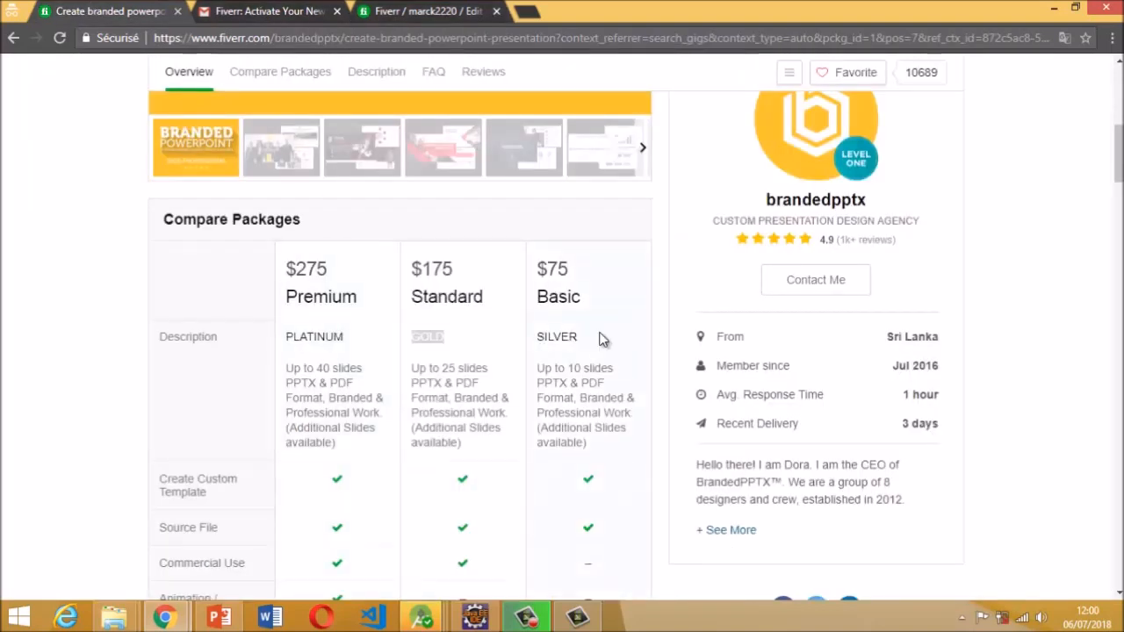
left_click_drag(576, 338, 540, 334)
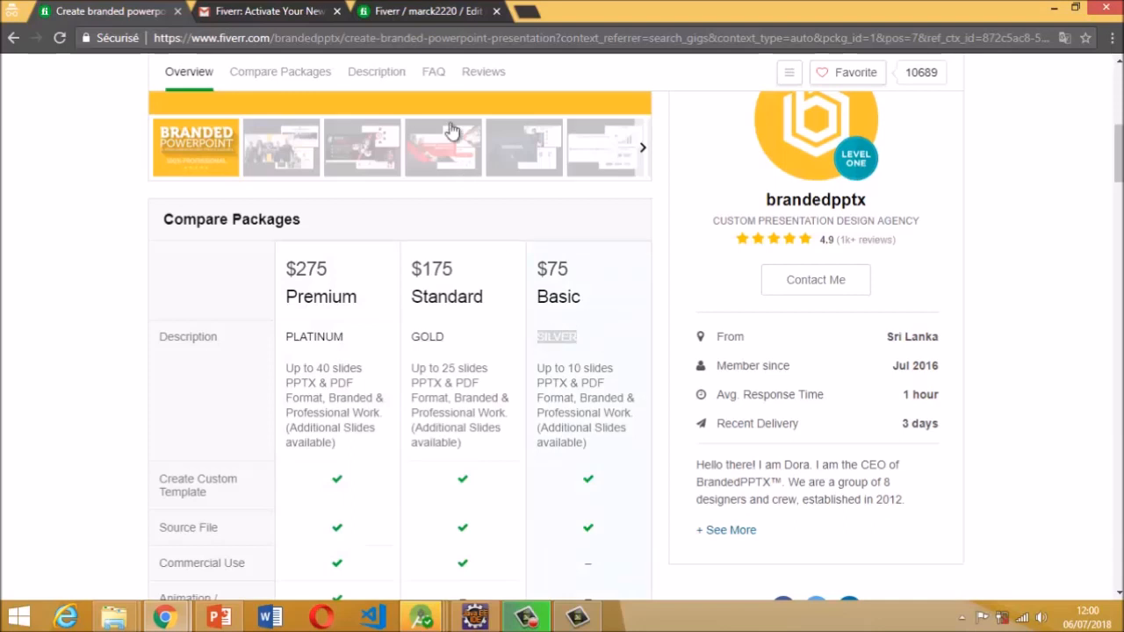
left_click(428, 7)
left_click(343, 198)
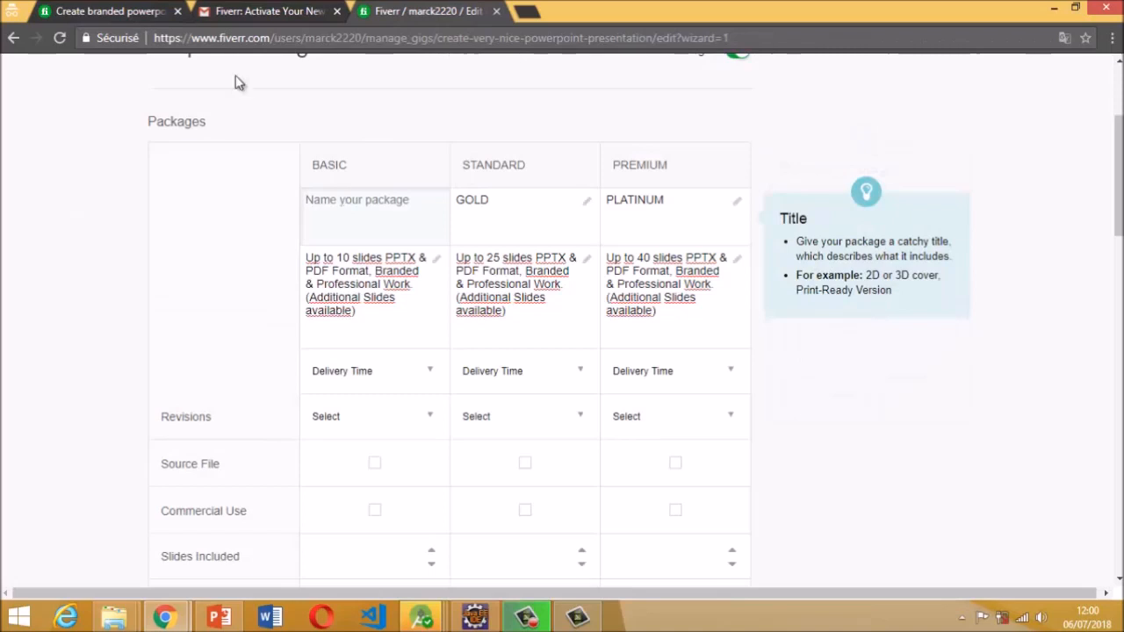
key("ctrl+1")
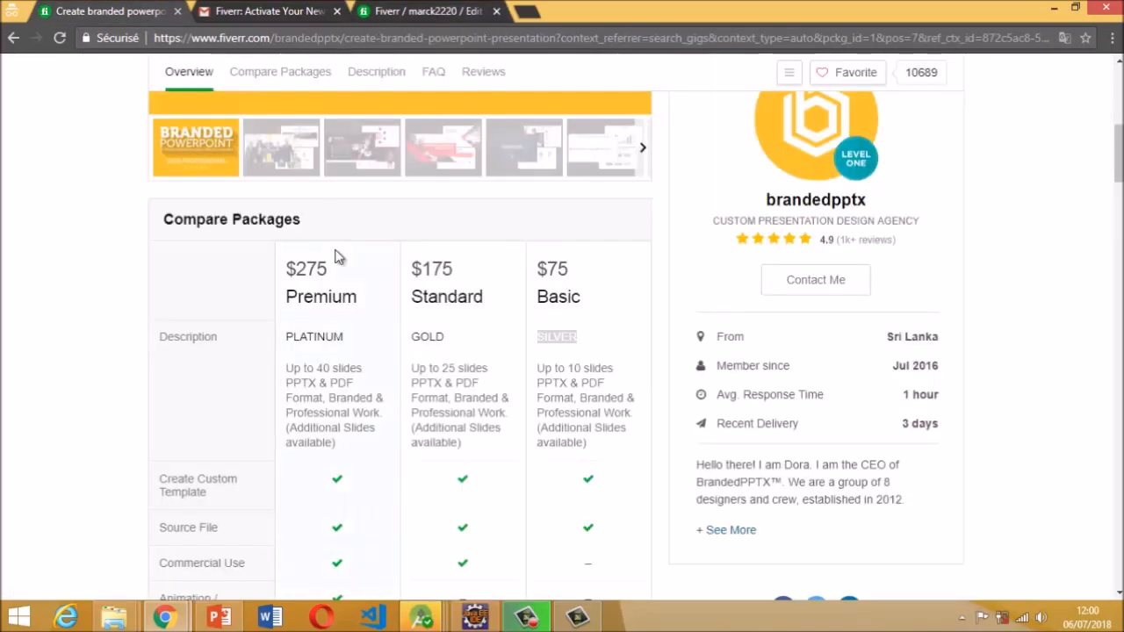
left_click(428, 7)
left_click(345, 225)
type("SILVER")
Set the delivery time of the Basic, Standard and Premium packages to 3 Days Delivery
scroll(347, 227, "down", 3)
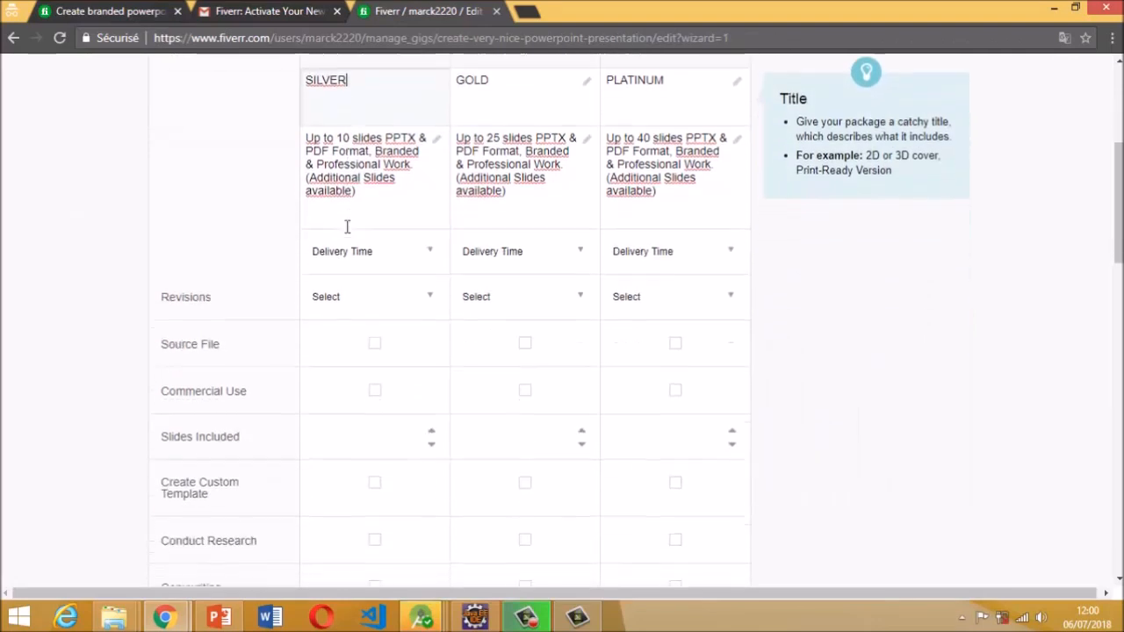
left_click(355, 237)
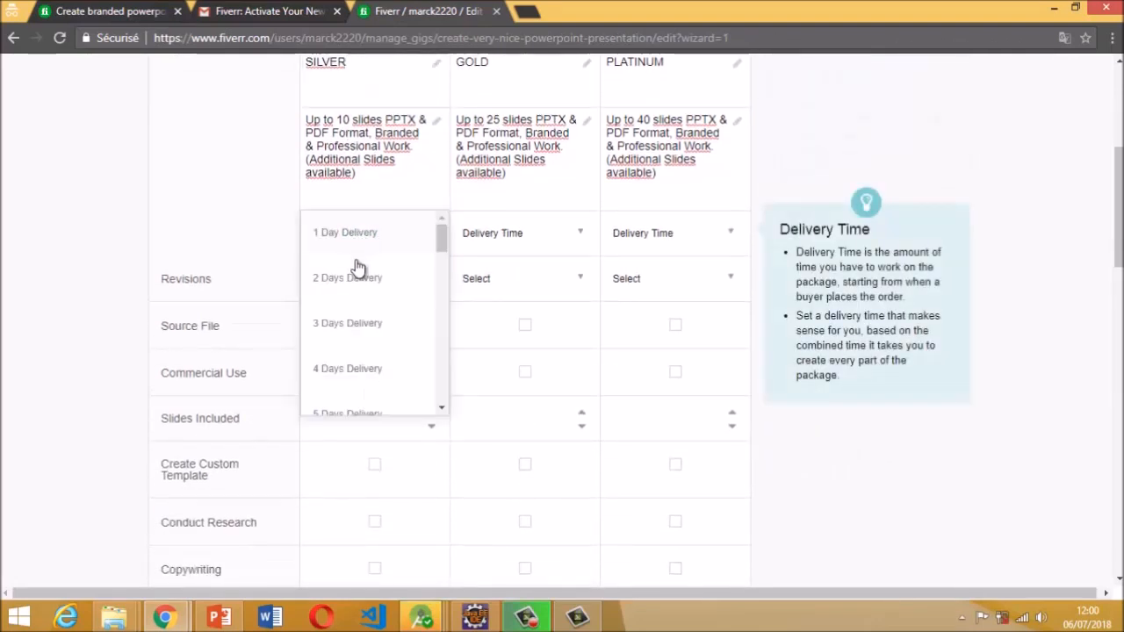
left_click(349, 324)
left_click(514, 239)
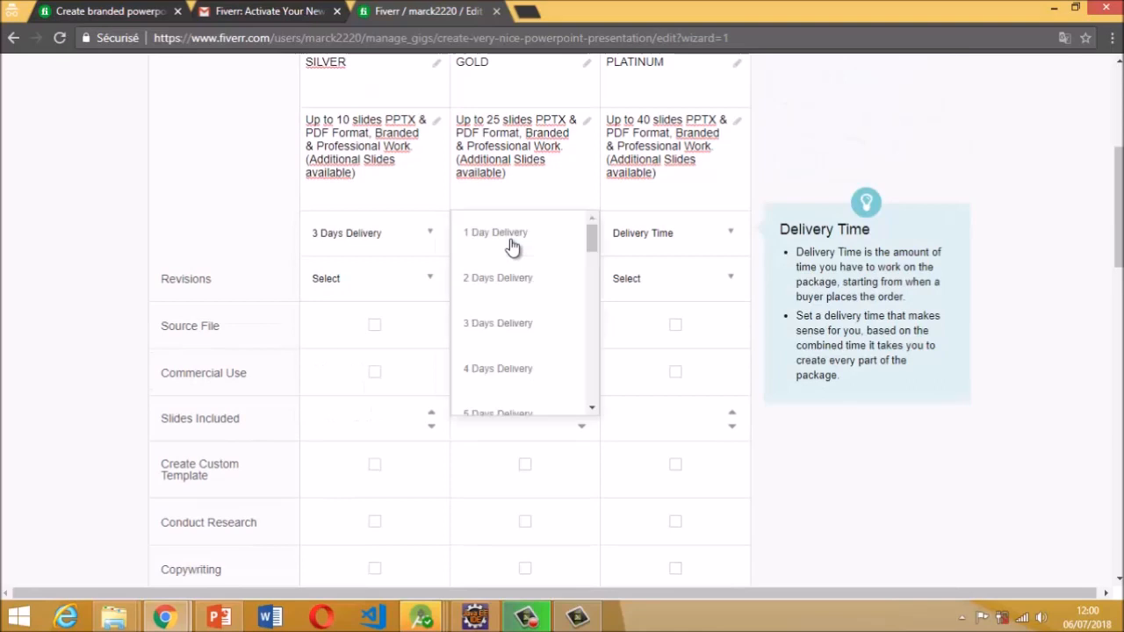
left_click(494, 323)
left_click(634, 246)
left_click(641, 251)
left_click(650, 245)
left_click(635, 326)
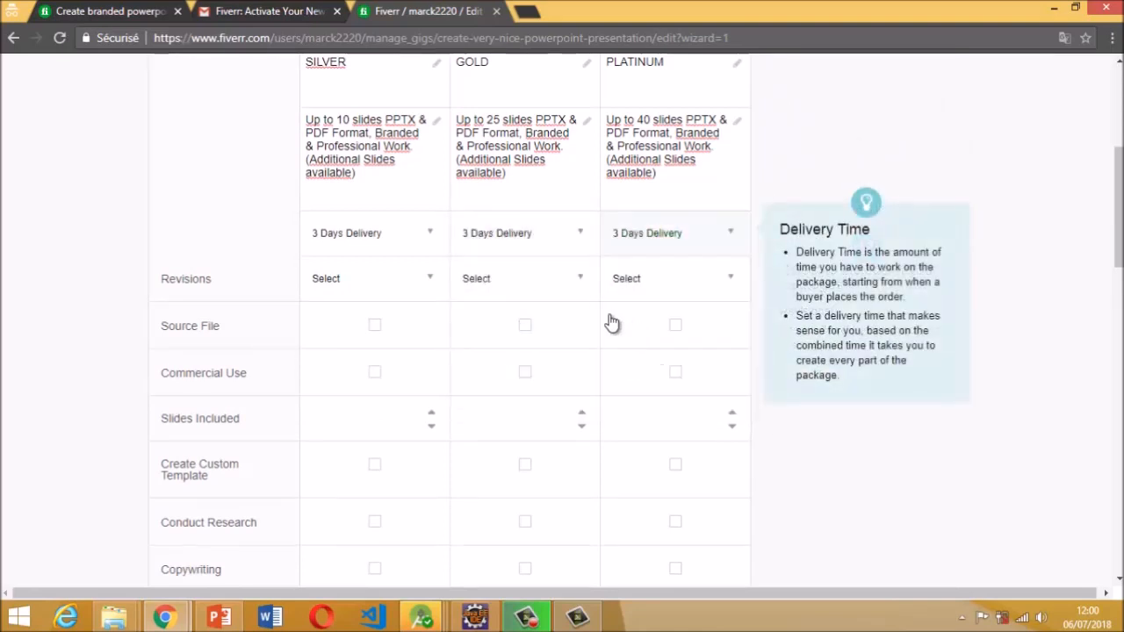
Set the revisions of all three packages to Unlimited
left_click(430, 274)
left_click_drag(445, 344, 422, 463)
left_click(395, 452)
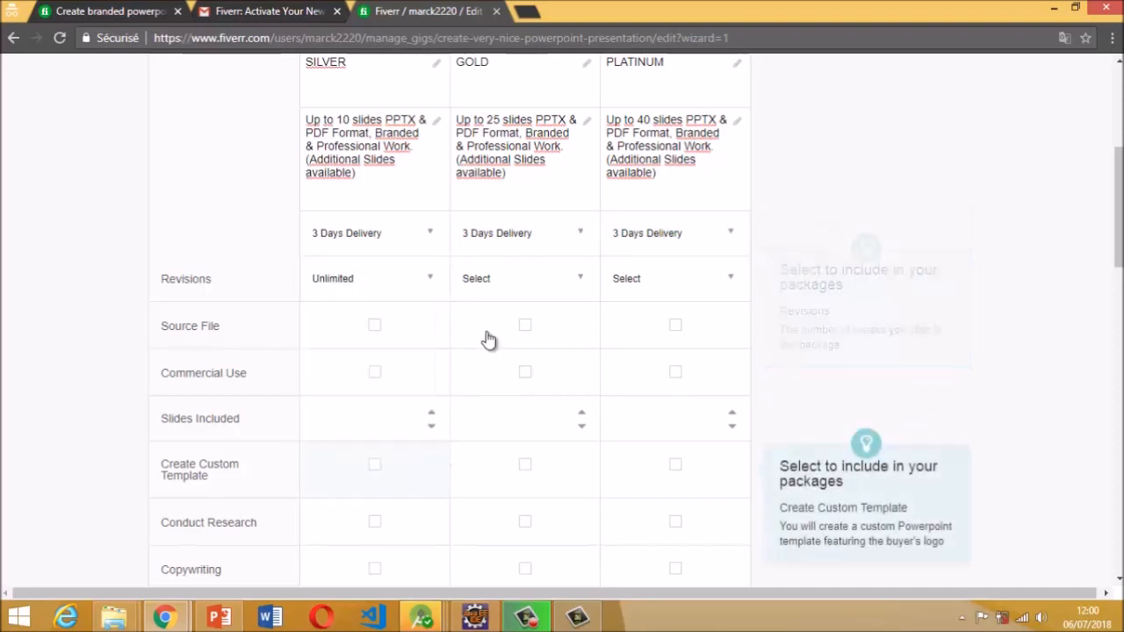
left_click(505, 301)
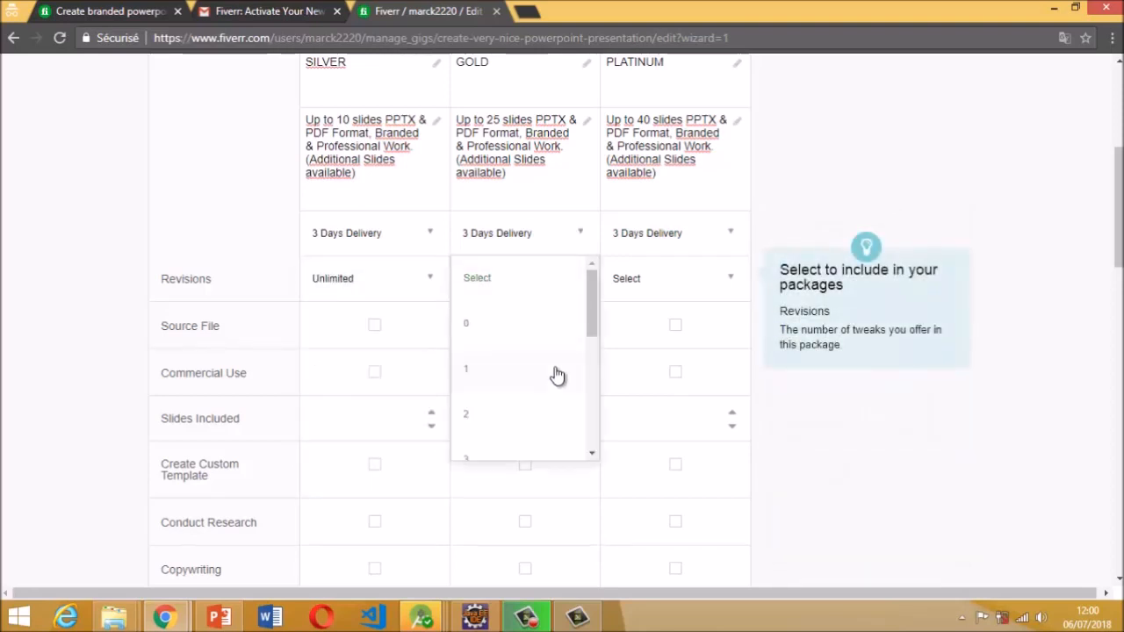
scroll(556, 376, "down", 3)
scroll(556, 377, "down", 3)
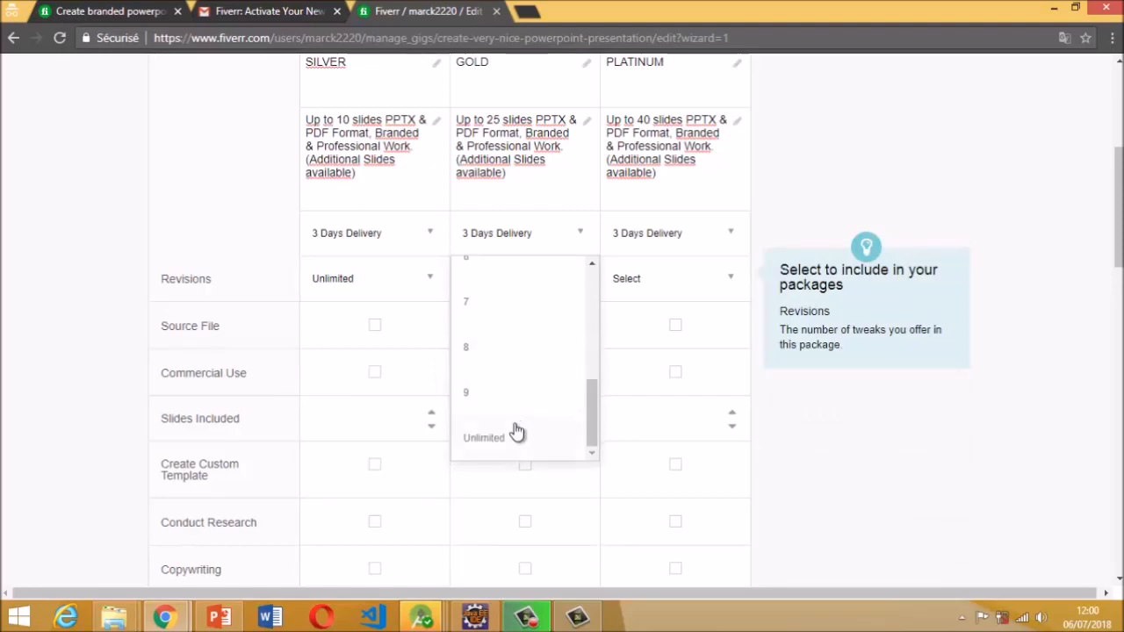
left_click(512, 430)
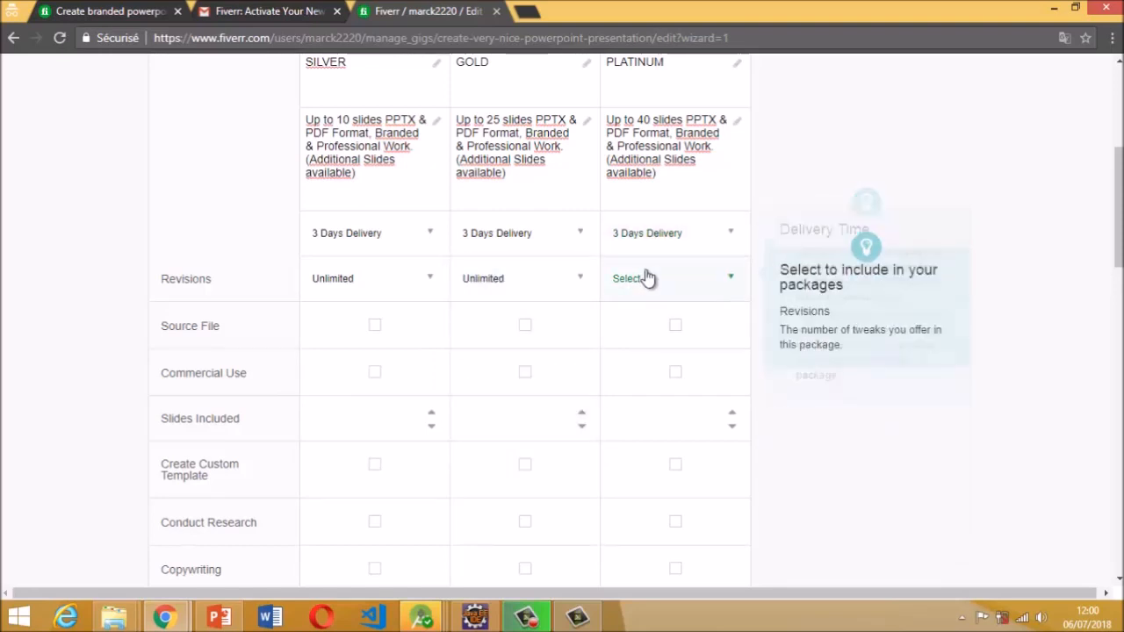
left_click(647, 277)
scroll(635, 395, "down", 5)
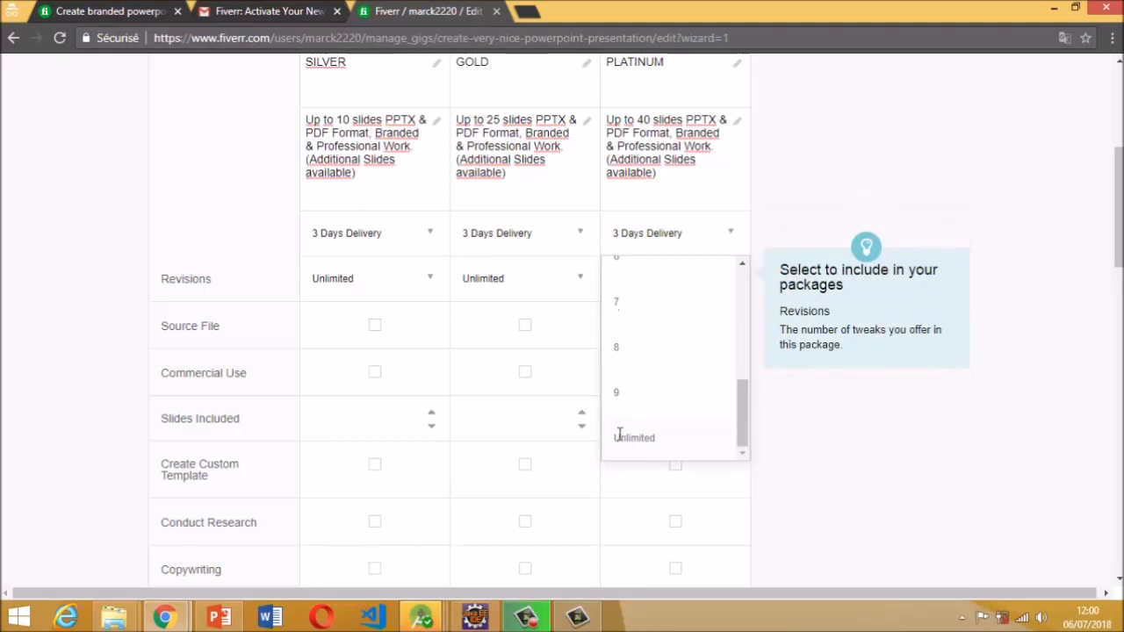
left_click(620, 433)
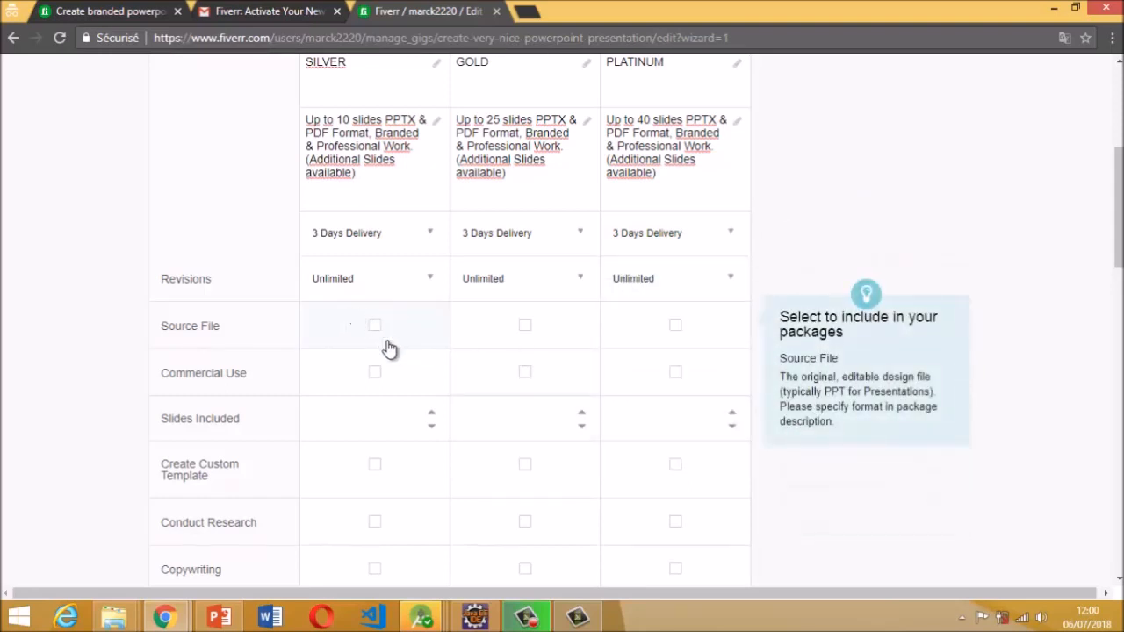
Include Source File and Commercial Use in all three packages
left_click(526, 330)
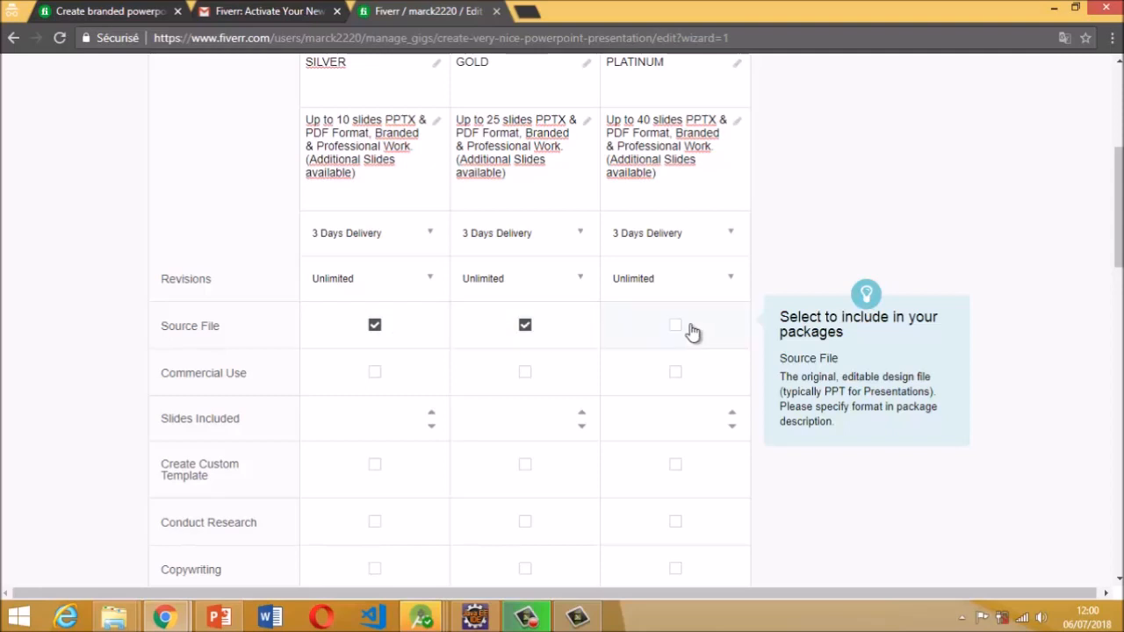
left_click(678, 330)
left_click(389, 374)
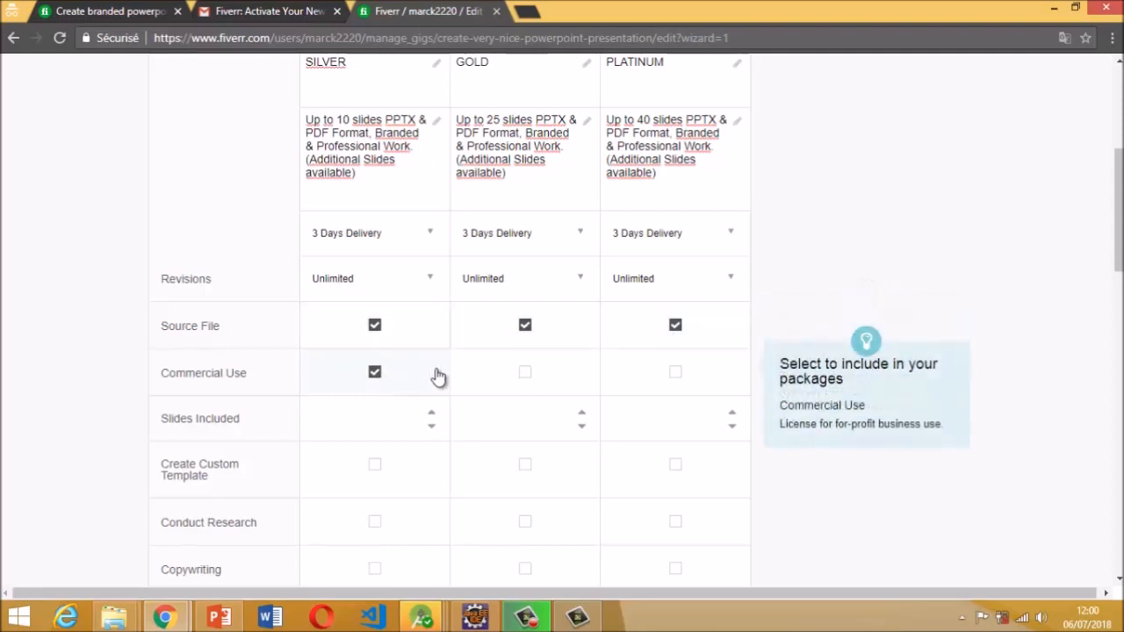
left_click(523, 375)
left_click(676, 373)
Set the slides included to 10 for Basic, 25 for Standard and 40 for Premium
left_click(406, 417)
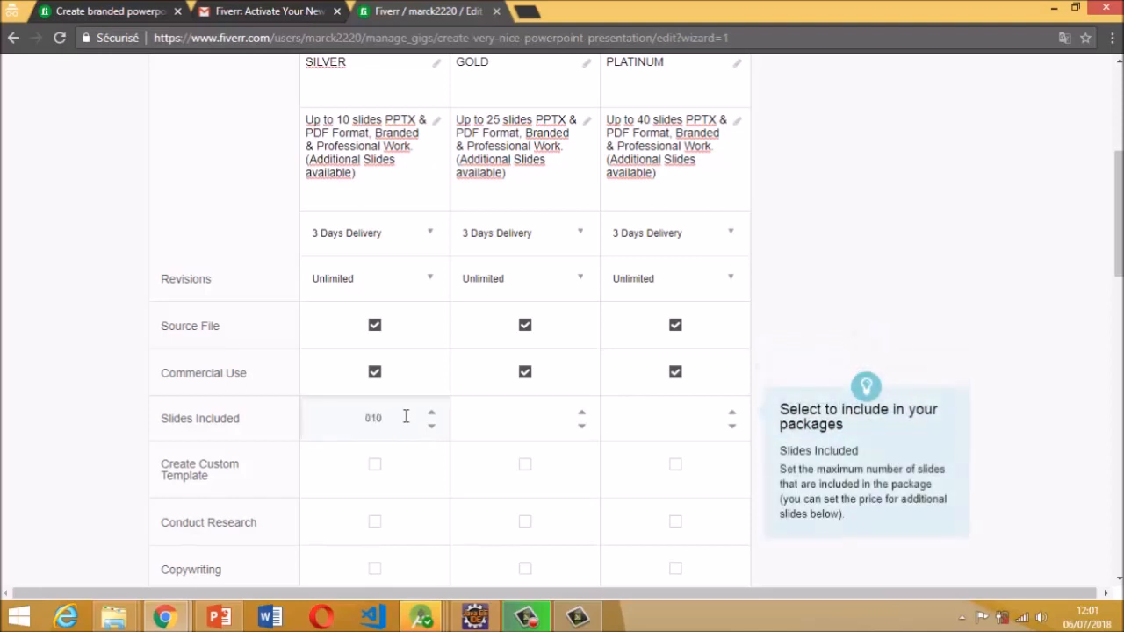
type("1")
left_click(509, 422)
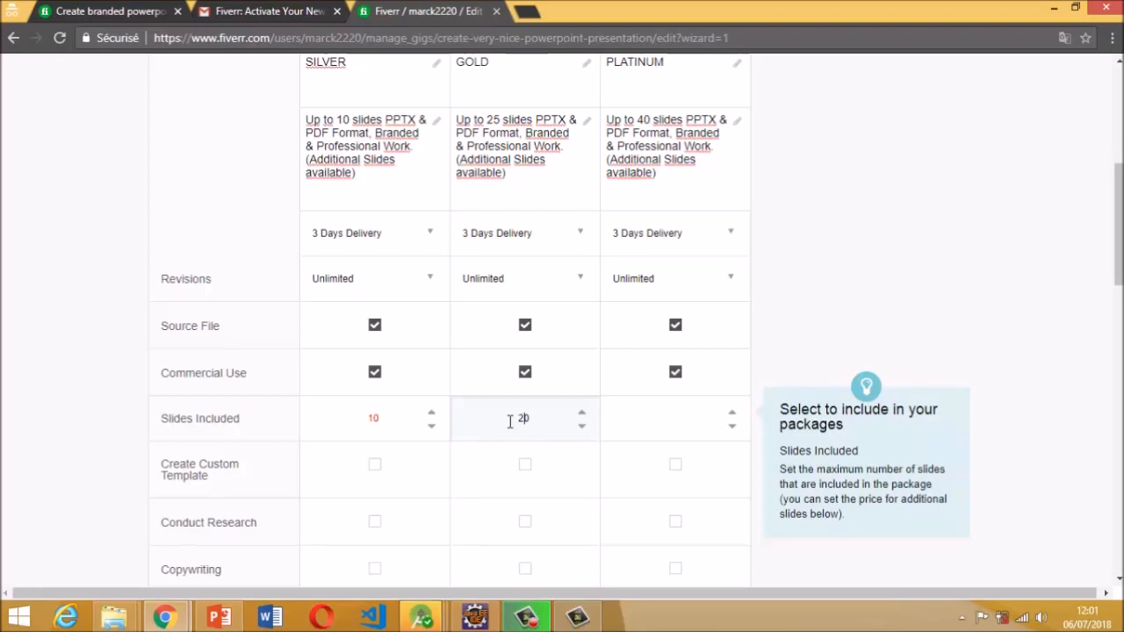
left_click(630, 418)
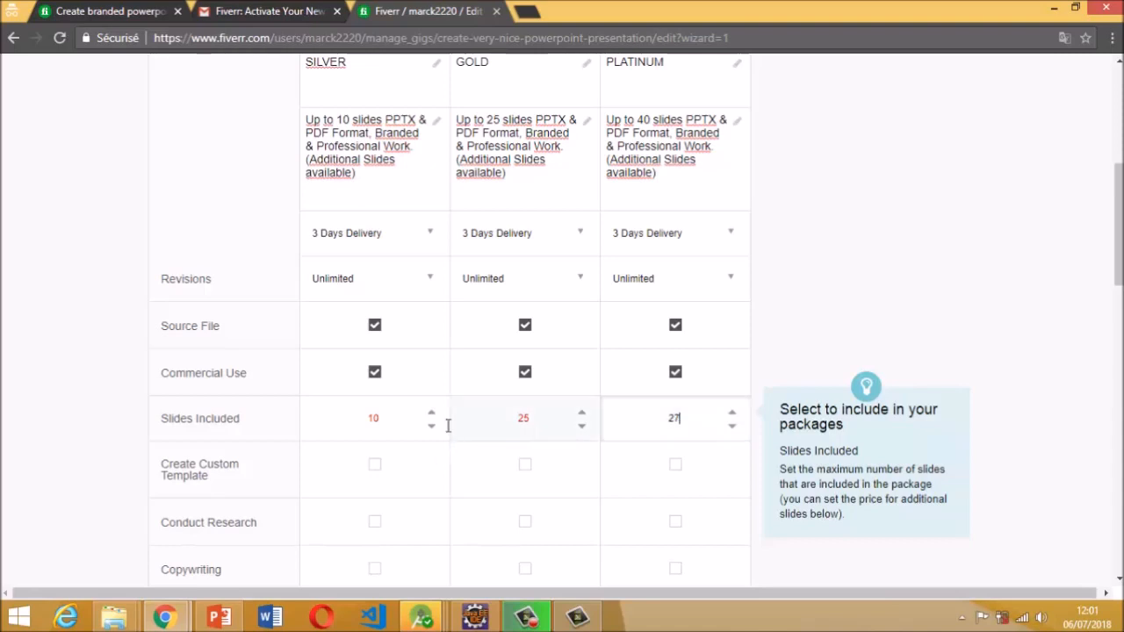
scroll(904, 312, "down", 2)
key("BackSpace")
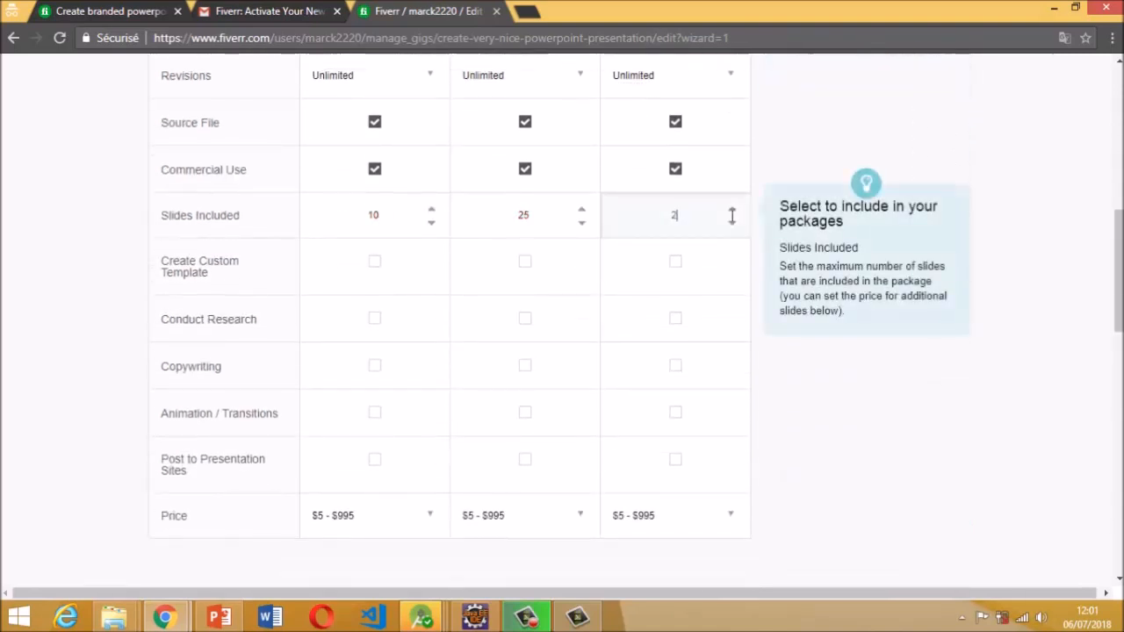
type("4")
Include Create Custom Template, Conduct Research, Copywriting, Animation / Transitions and Post to Presentation Sites in the Basic package
left_click(375, 265)
left_click(374, 318)
left_click(375, 365)
left_click(375, 414)
left_click(412, 474)
Include the same five services, from Create Custom Template to Post to Presentation Sites, in the Standard package
left_click(530, 420)
left_click(525, 367)
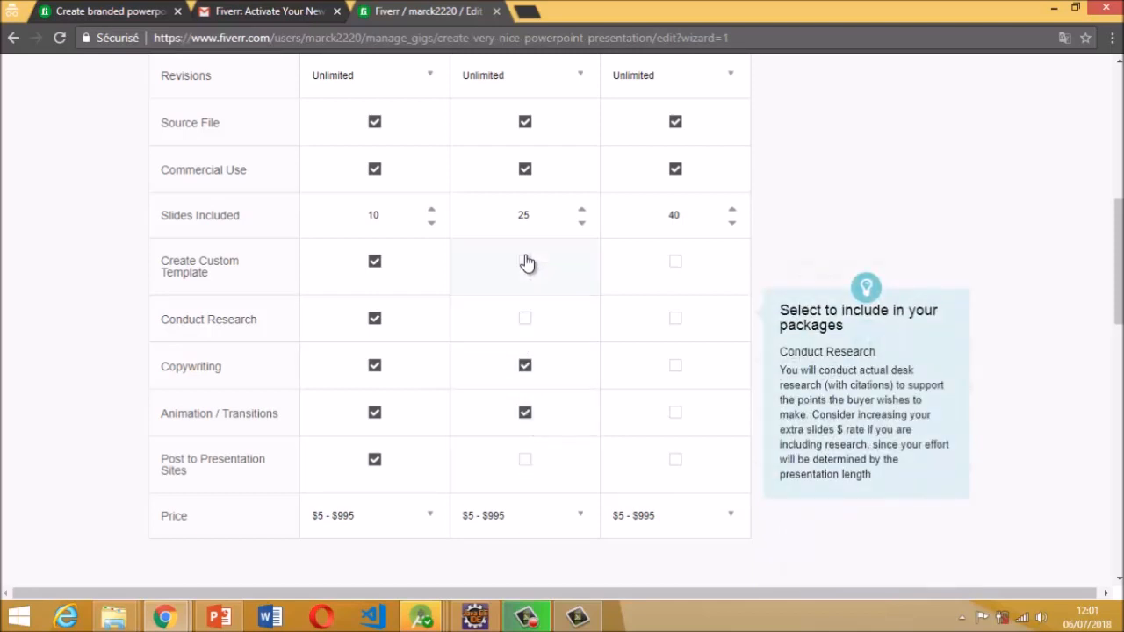
left_click(525, 264)
left_click(525, 319)
left_click(525, 459)
Include all five services from Create Custom Template to Post to Presentation Sites in the Premium package
left_click(674, 460)
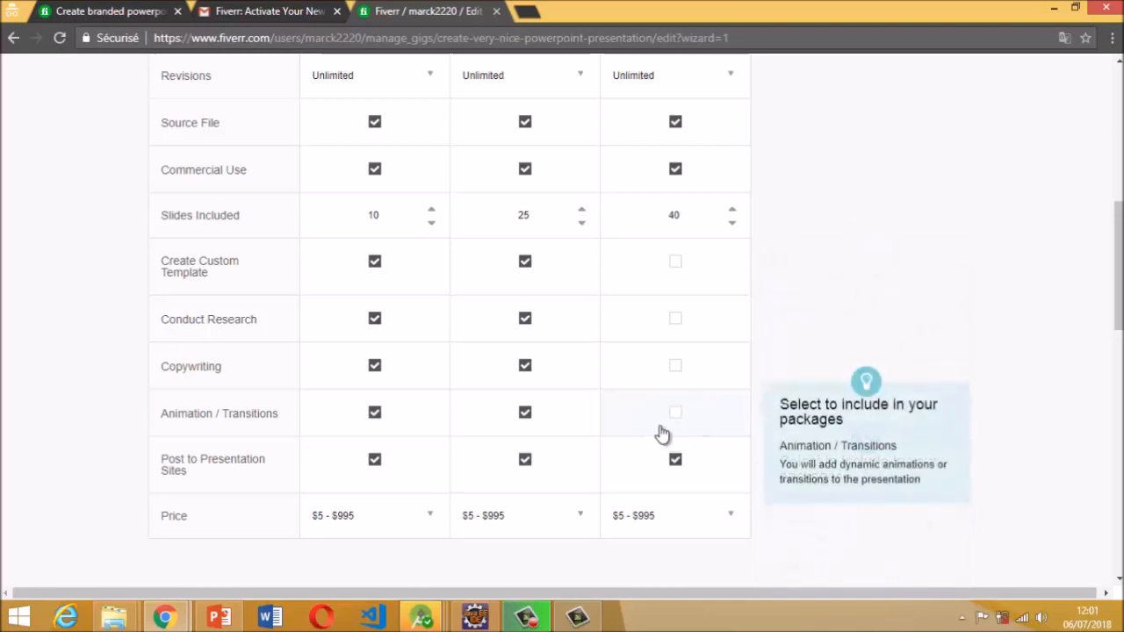
left_click(676, 366)
left_click(676, 319)
left_click(676, 263)
left_click(675, 413)
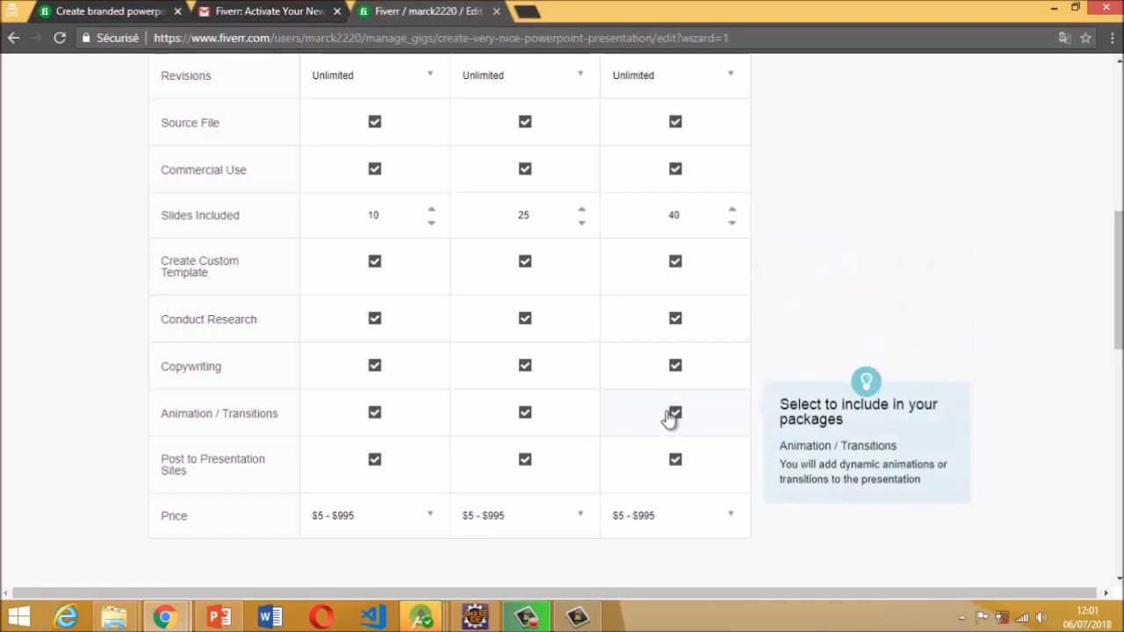
Set the package prices to $25 for Basic, $35 for Standard and $55 for Premium
left_click(396, 502)
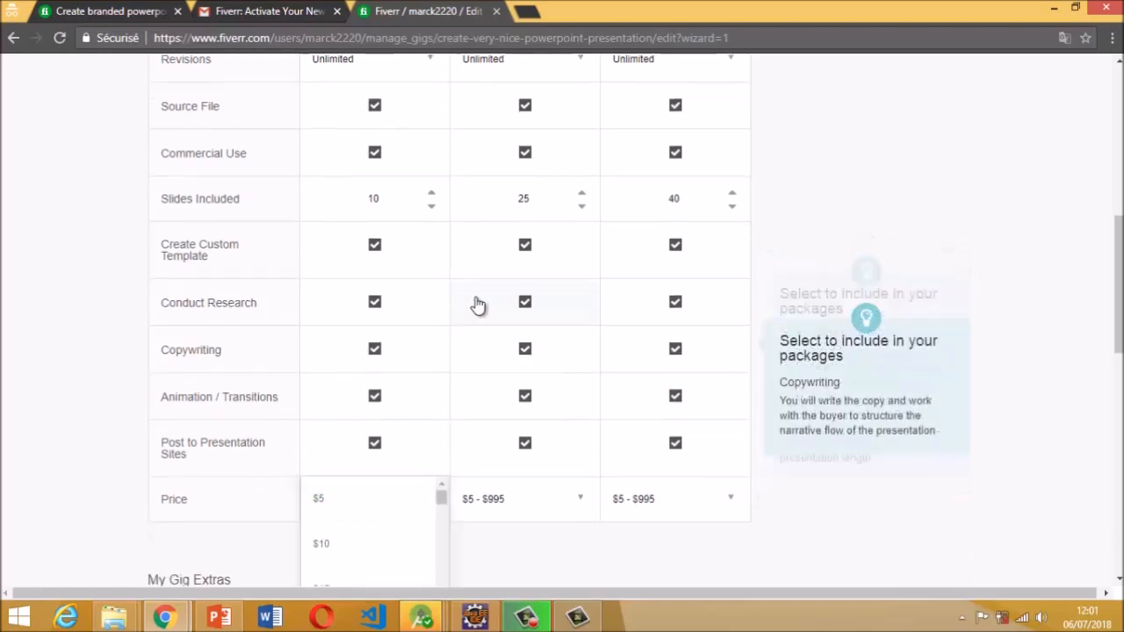
scroll(479, 306, "up", 1)
scroll(478, 305, "down", 1)
scroll(479, 305, "down", 2)
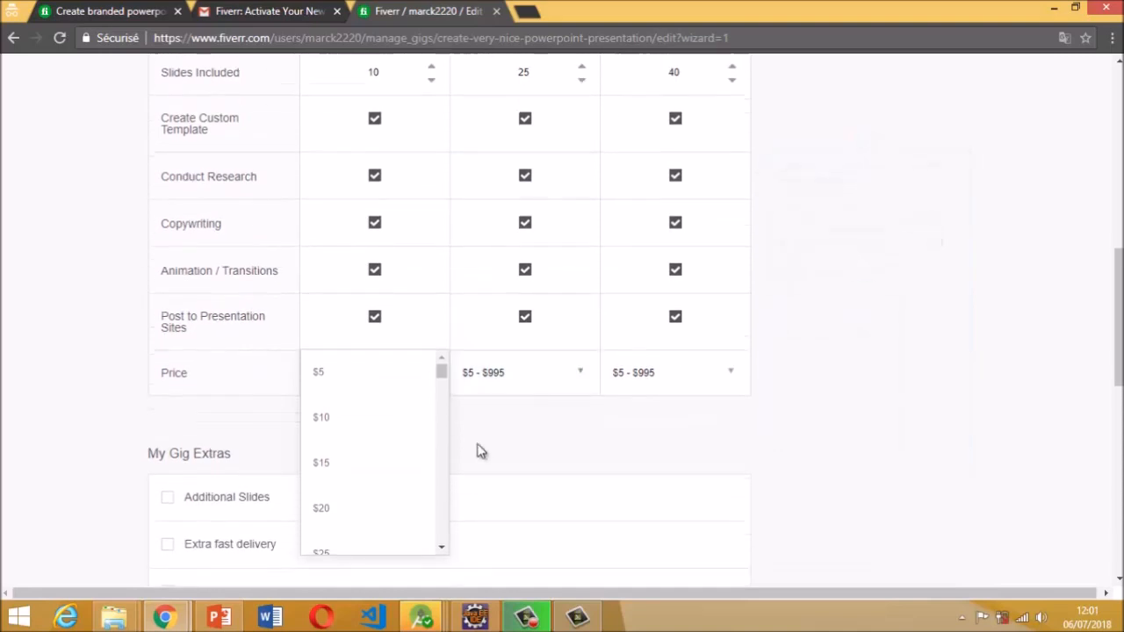
scroll(372, 474, "down", 1)
left_click(356, 483)
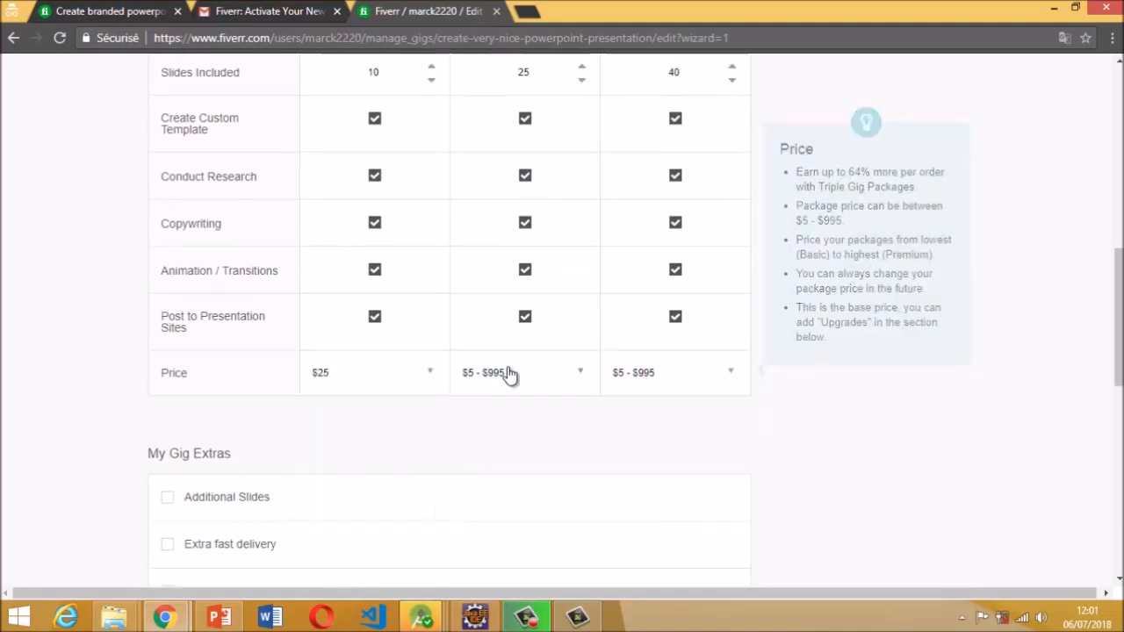
left_click(509, 373)
scroll(490, 481, "down", 3)
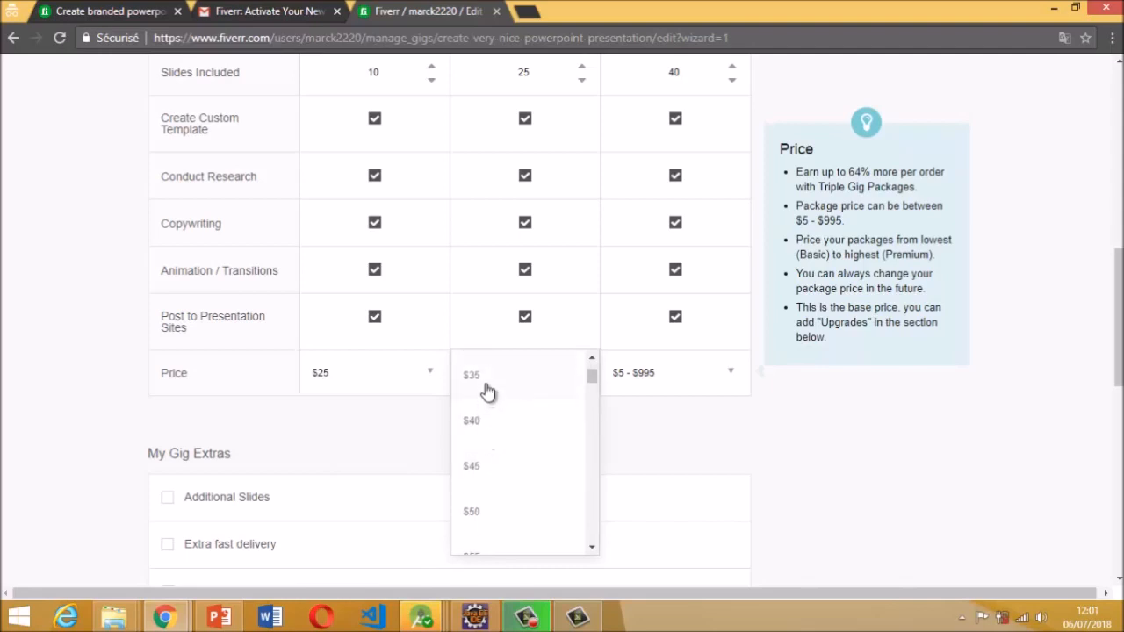
left_click(488, 391)
left_click(646, 385)
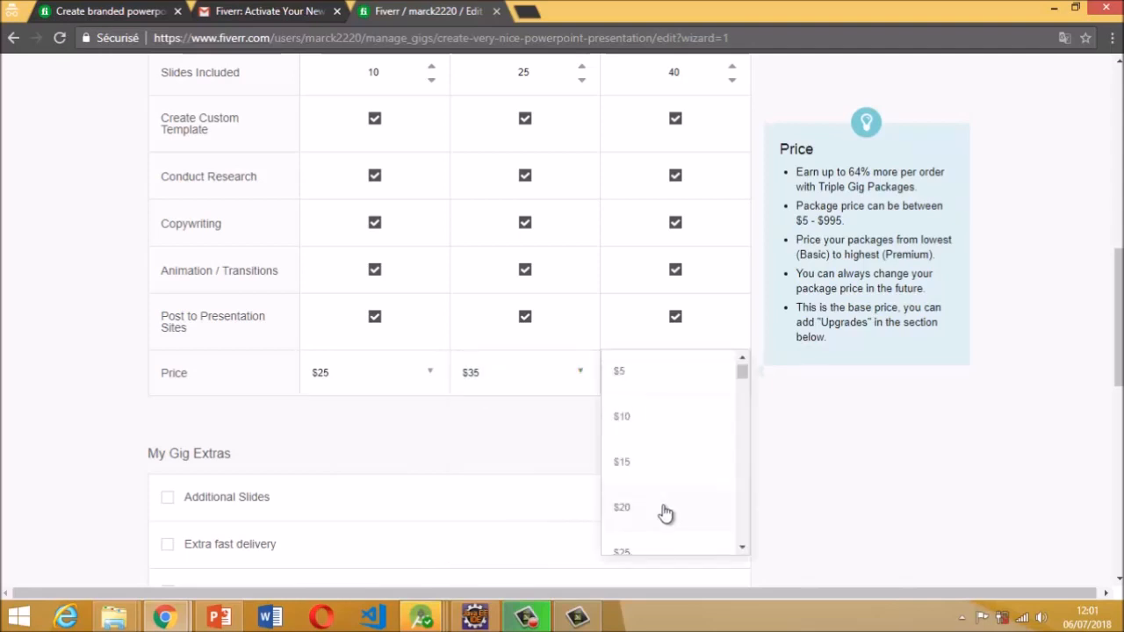
scroll(665, 514, "down", 4)
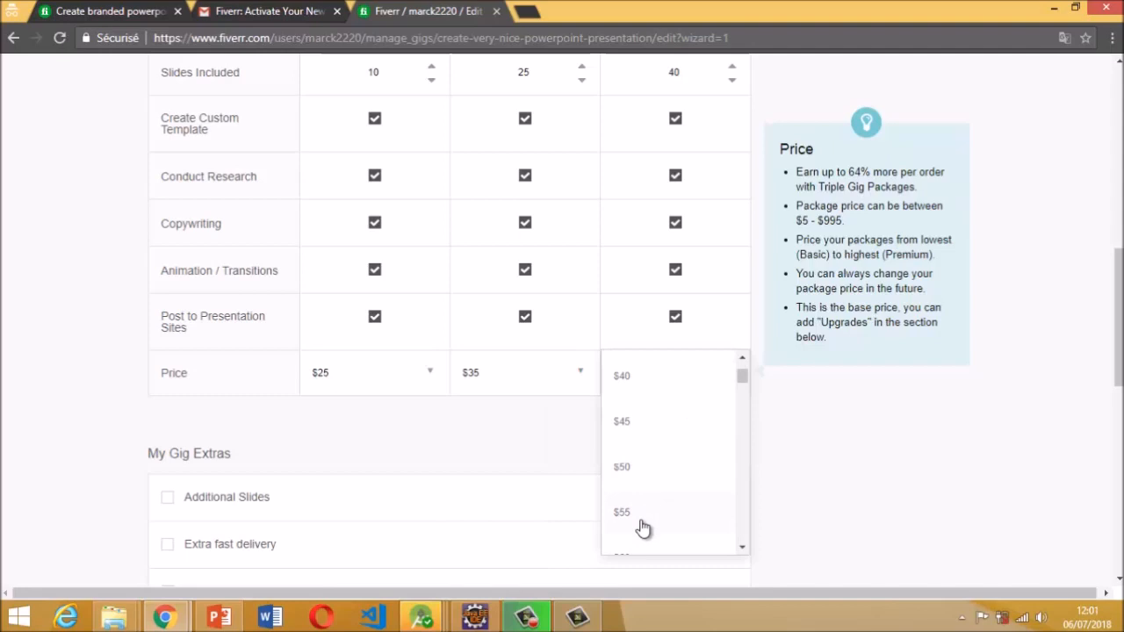
scroll(643, 527, "down", 1)
left_click(641, 499)
Enable the Additional Slides gig extra and charge $5 for 2 additional slides in the Basic package
scroll(571, 478, "down", 4)
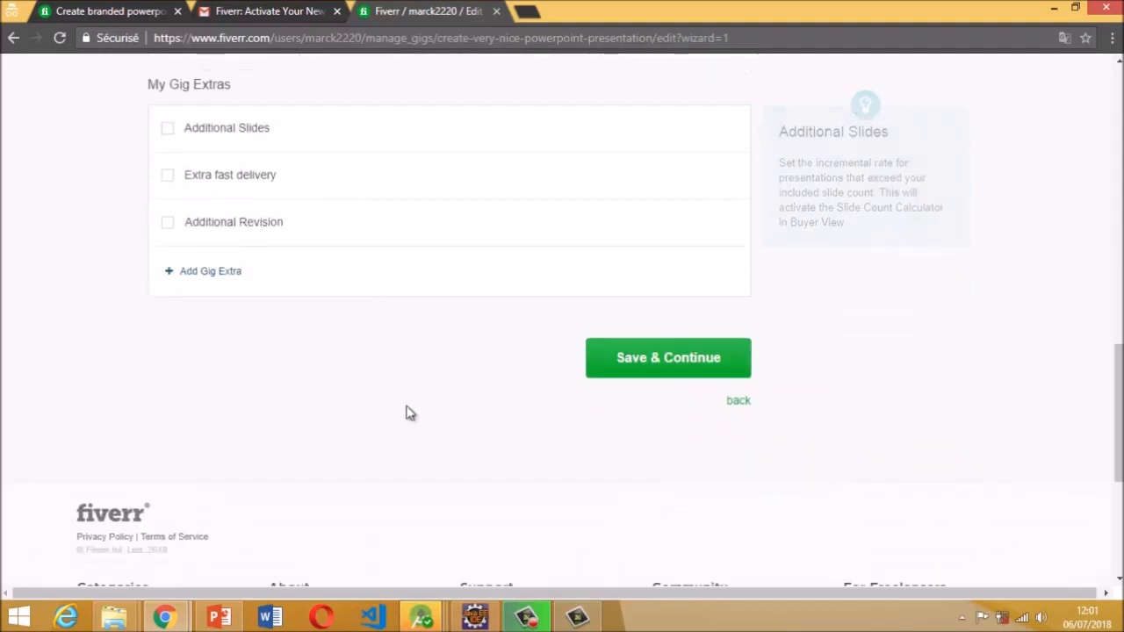
scroll(162, 219, "up", 3)
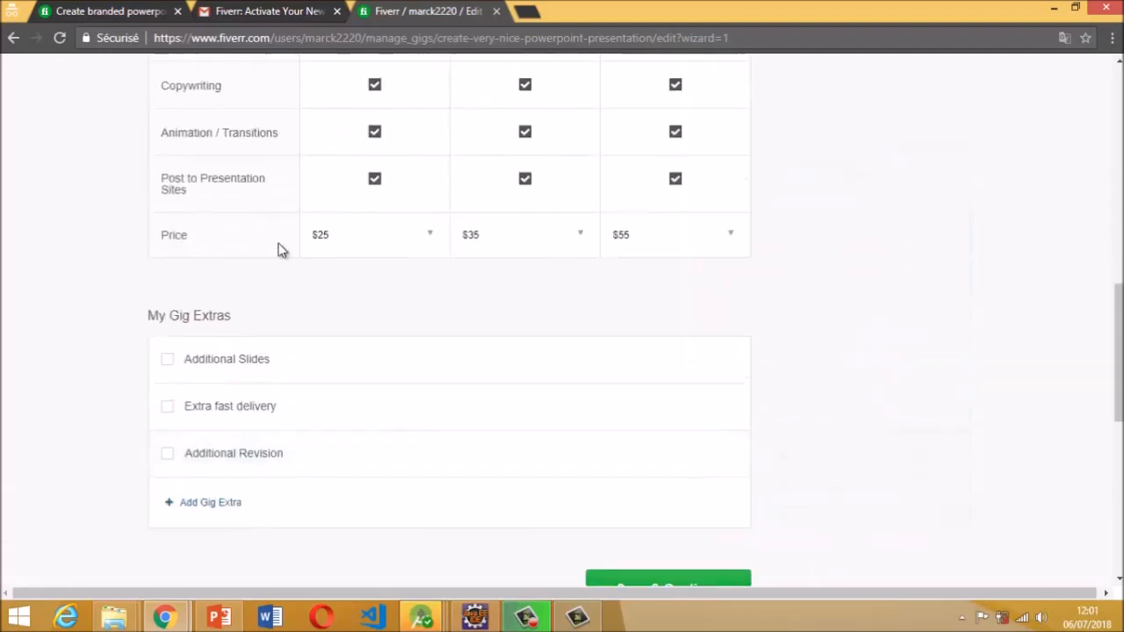
left_click(167, 360)
left_click(522, 409)
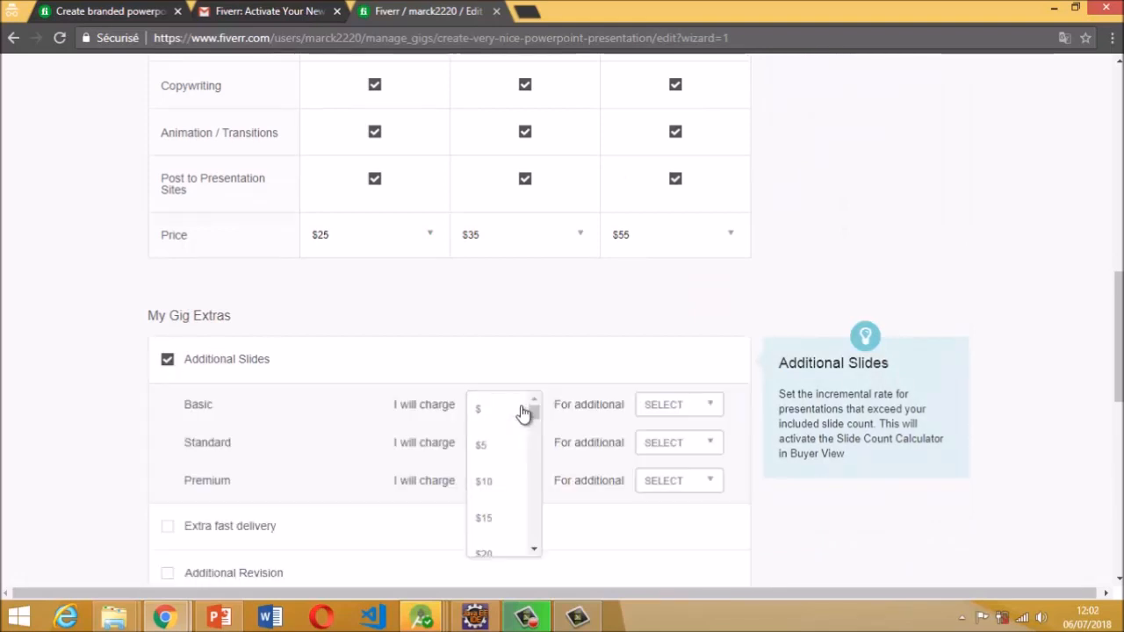
left_click(506, 445)
left_click(659, 414)
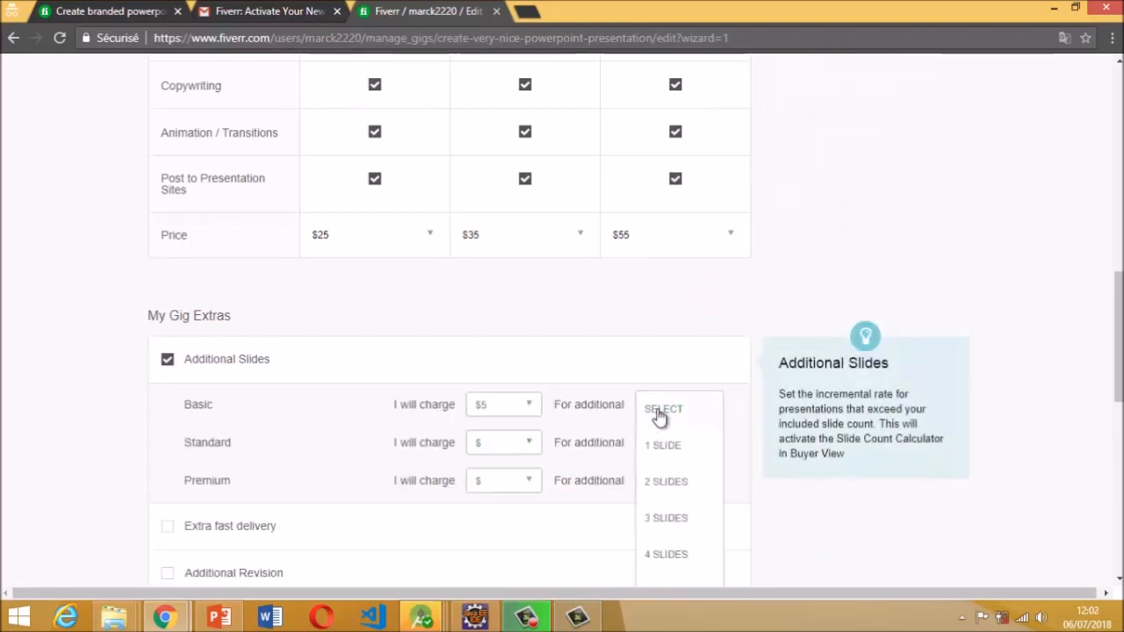
left_click(660, 484)
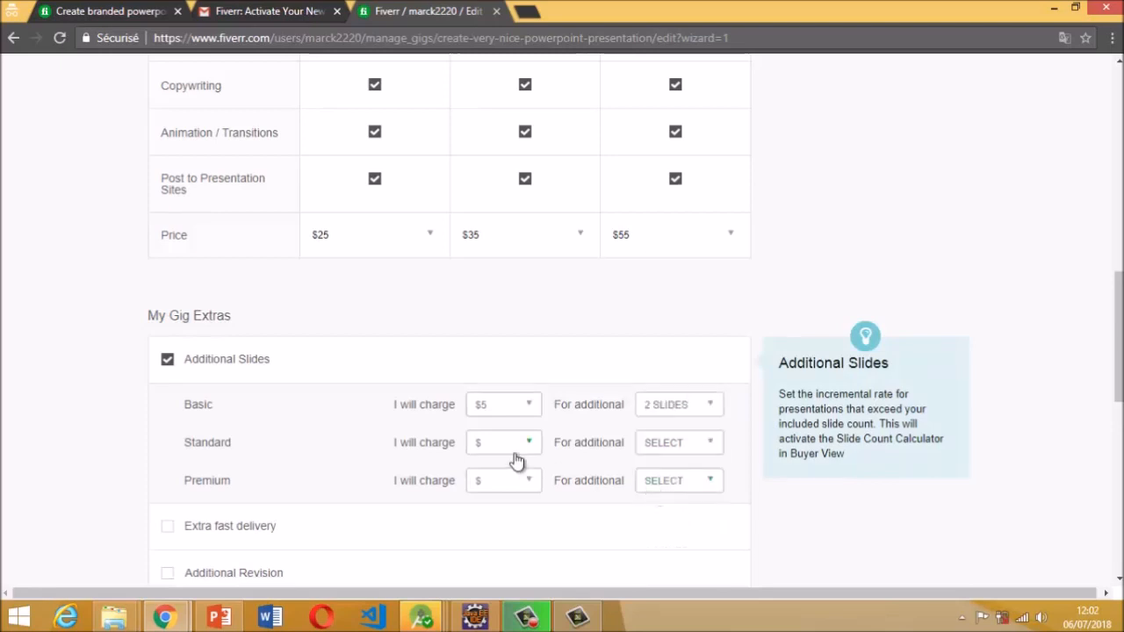
Charge $5 for 2 additional slides in the Standard package and $10 for 2 slides in the Premium package
left_click(512, 446)
left_click(502, 490)
left_click(669, 446)
left_click(663, 519)
left_click(514, 483)
left_click(497, 557)
left_click(660, 486)
scroll(790, 471, "down", 1)
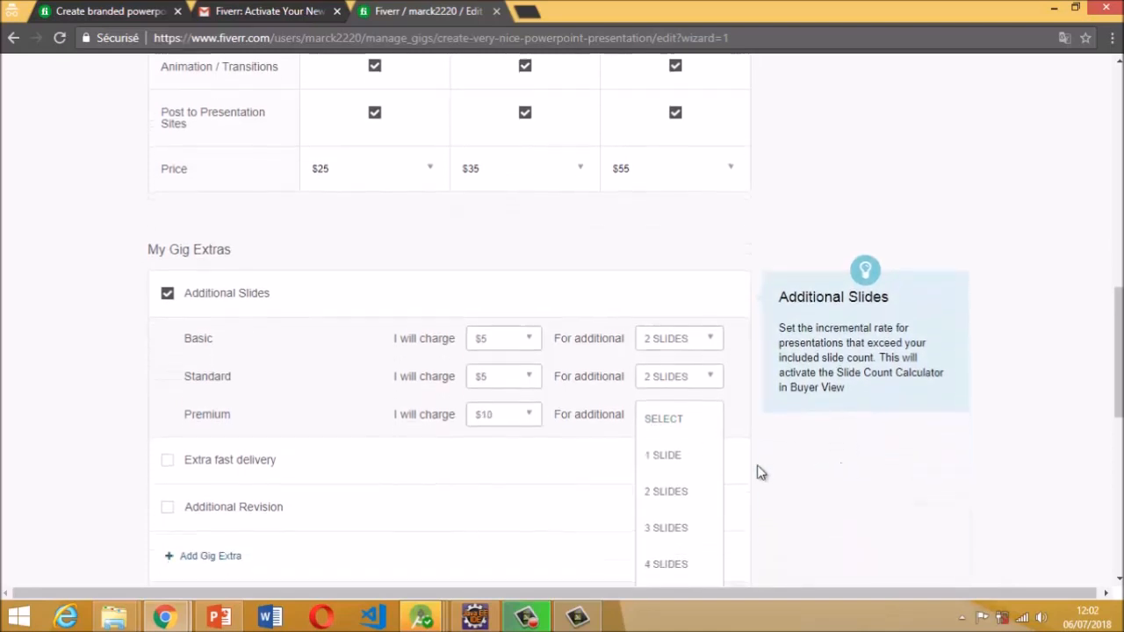
left_click(676, 490)
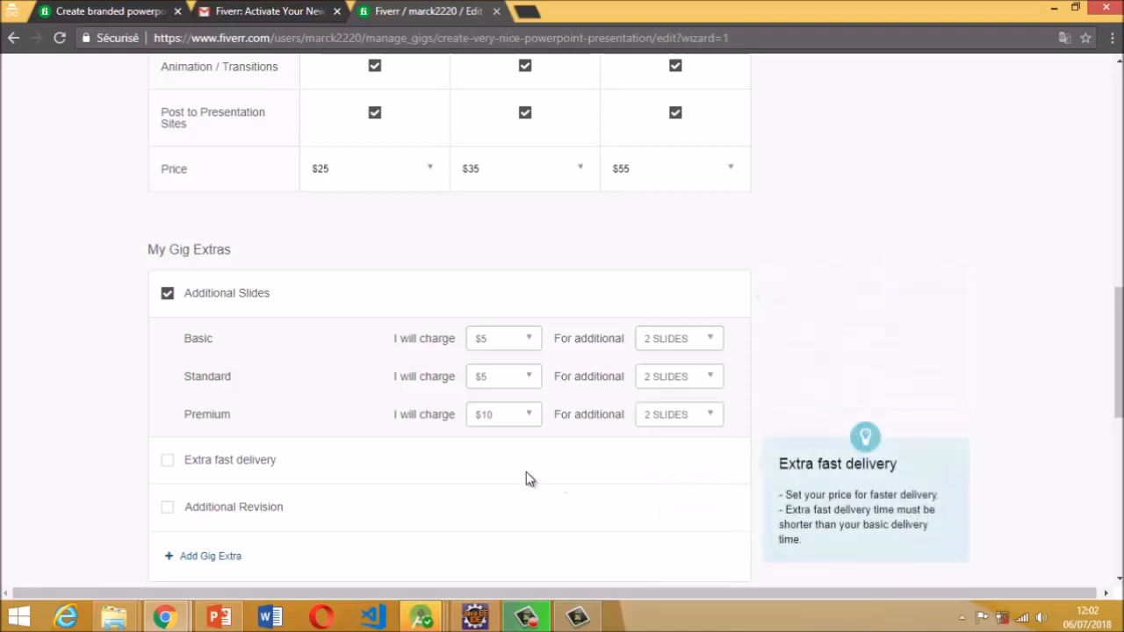
Enable the Extra fast delivery gig extra and review the delivery times set for the packages
scroll(526, 472, "down", 1)
left_click(168, 388)
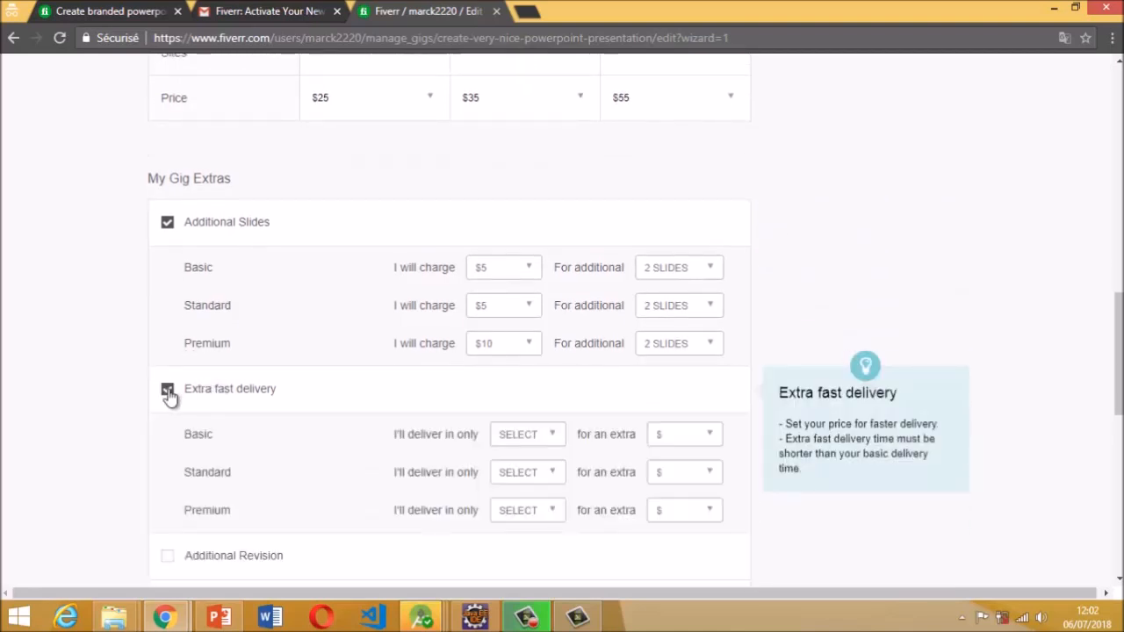
scroll(169, 395, "up", 5)
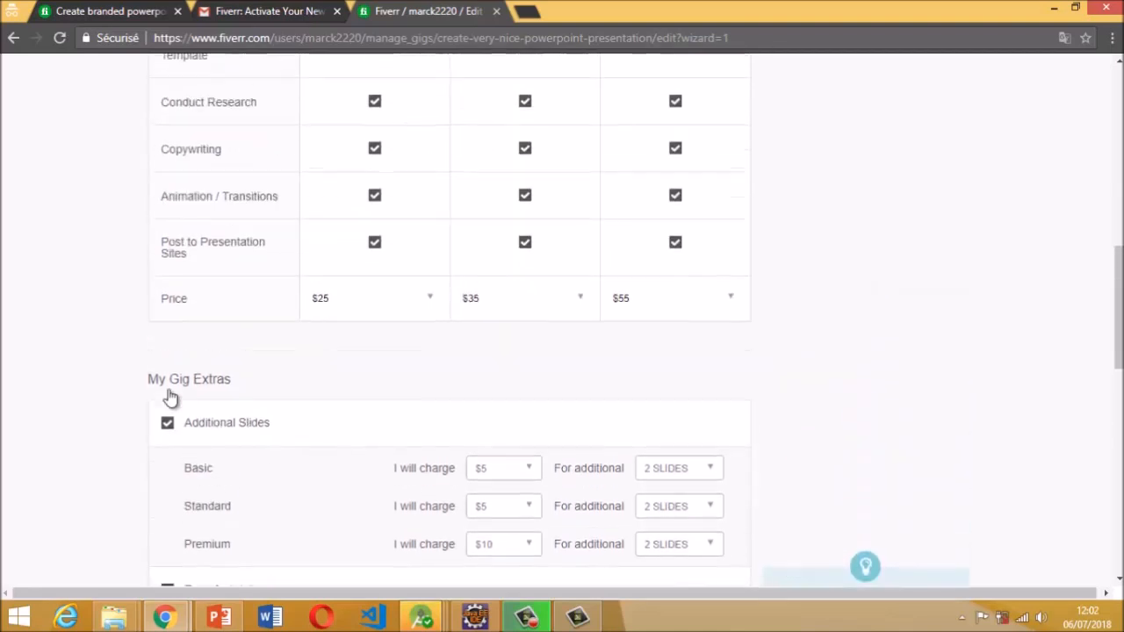
scroll(368, 196, "up", 2)
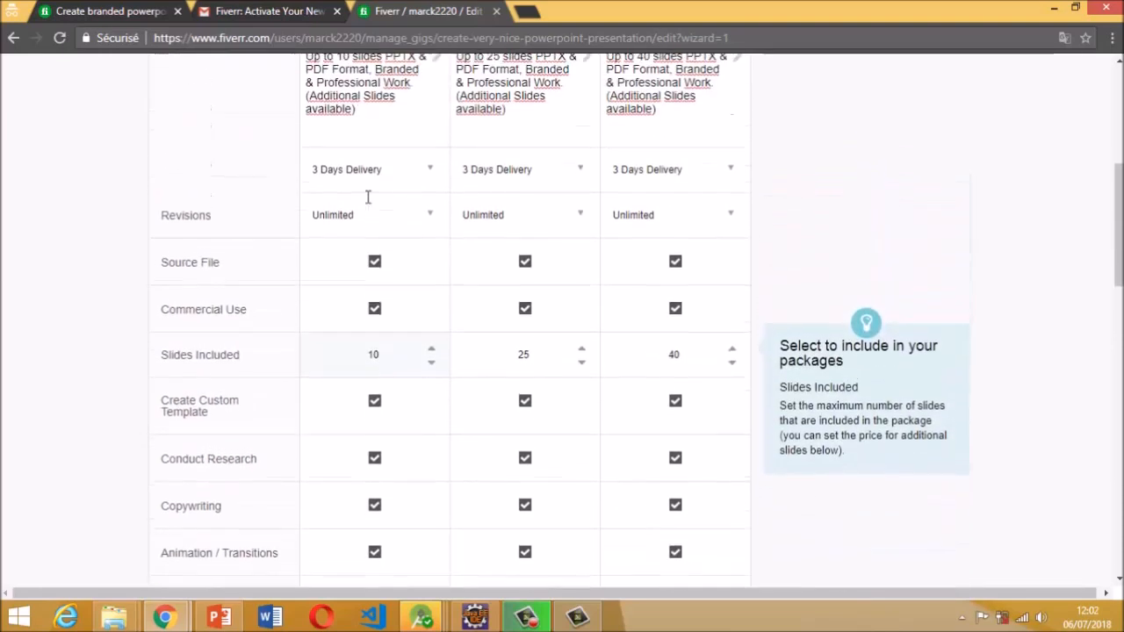
Set the Basic package's extra fast delivery to 1 day for an extra $10
scroll(351, 185, "down", 5)
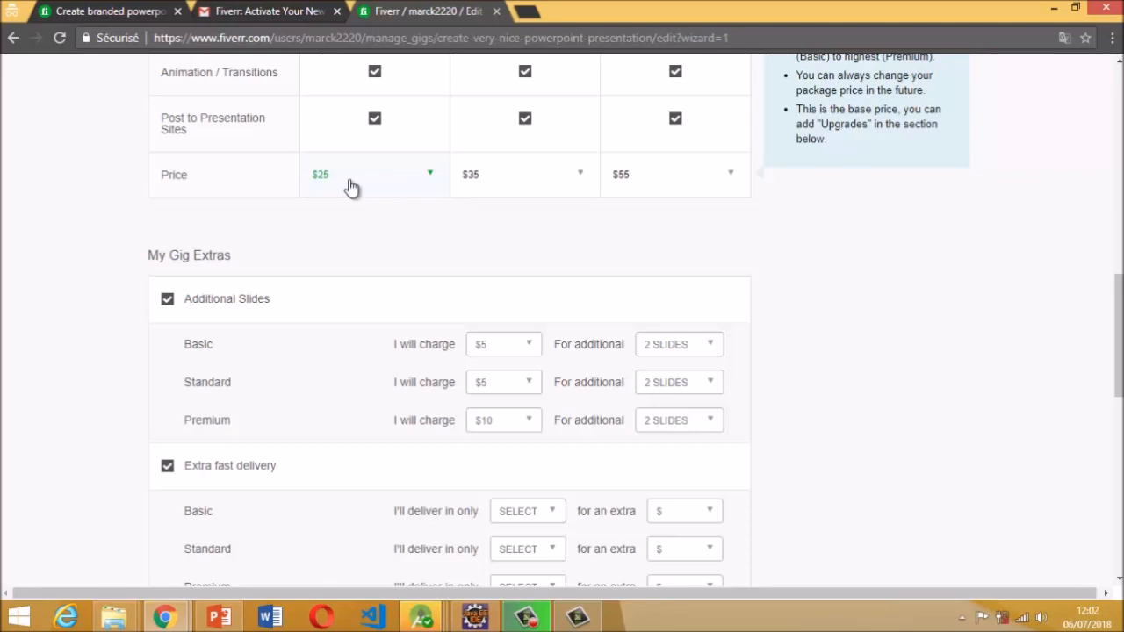
scroll(349, 186, "down", 2)
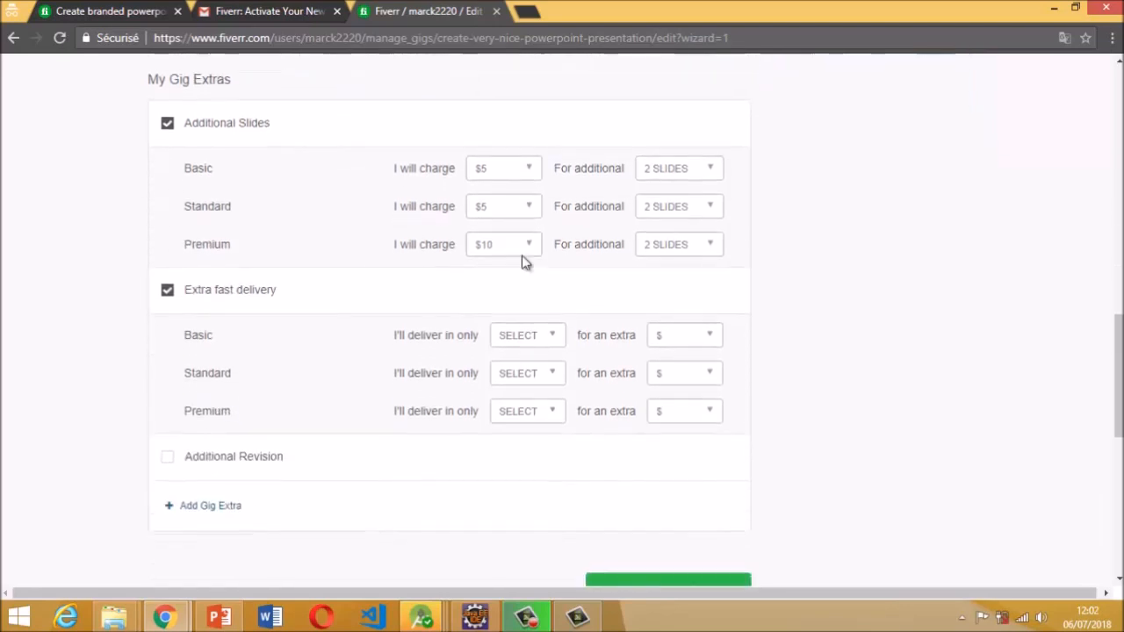
left_click(512, 340)
left_click(518, 378)
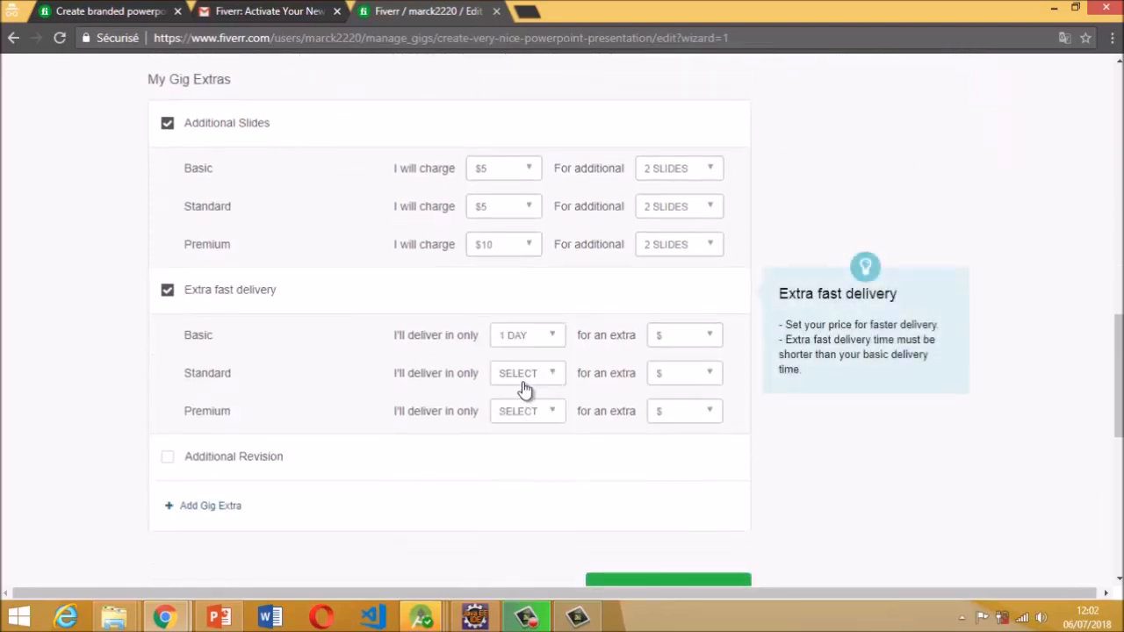
left_click(674, 343)
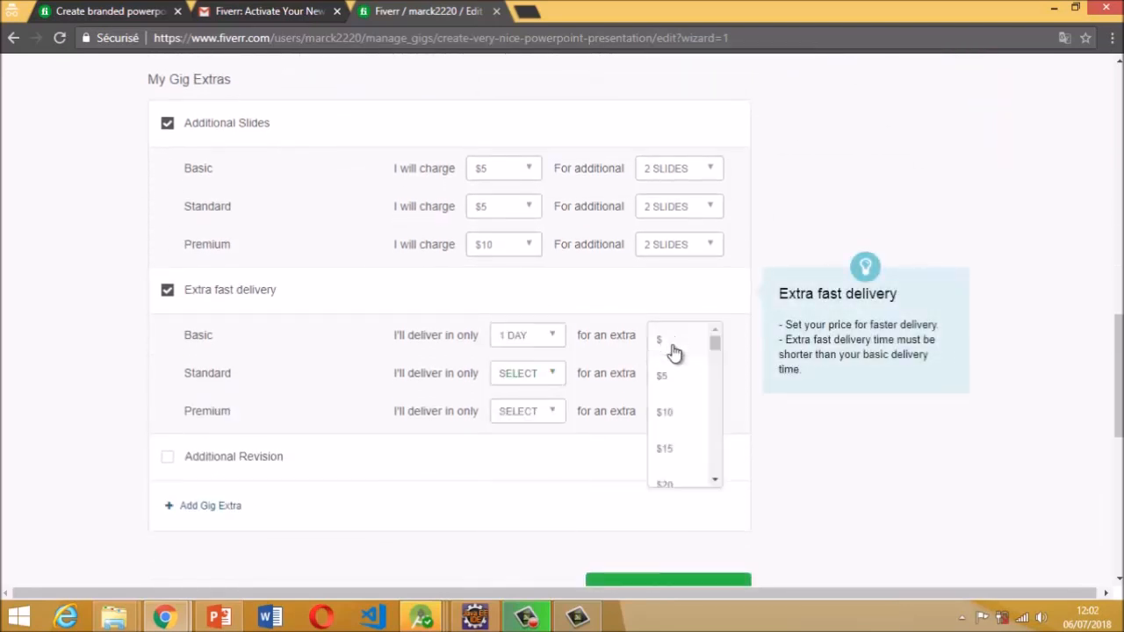
left_click(680, 411)
Set extra fast delivery to 1 day for an extra $10 in both the Standard and Premium packages
left_click(527, 378)
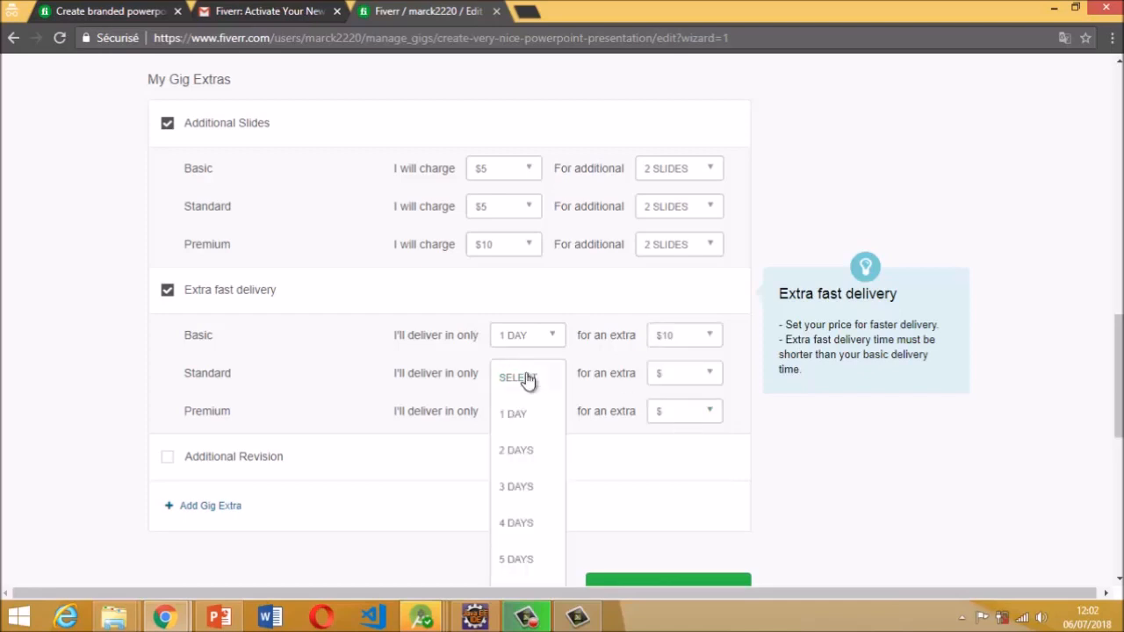
left_click(512, 428)
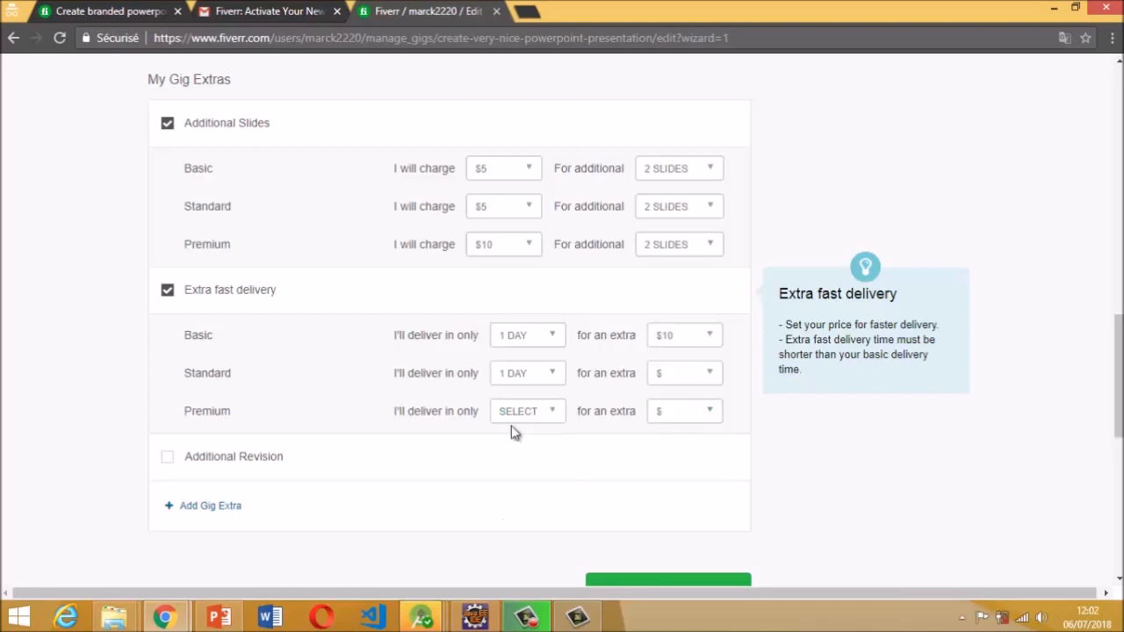
left_click(673, 378)
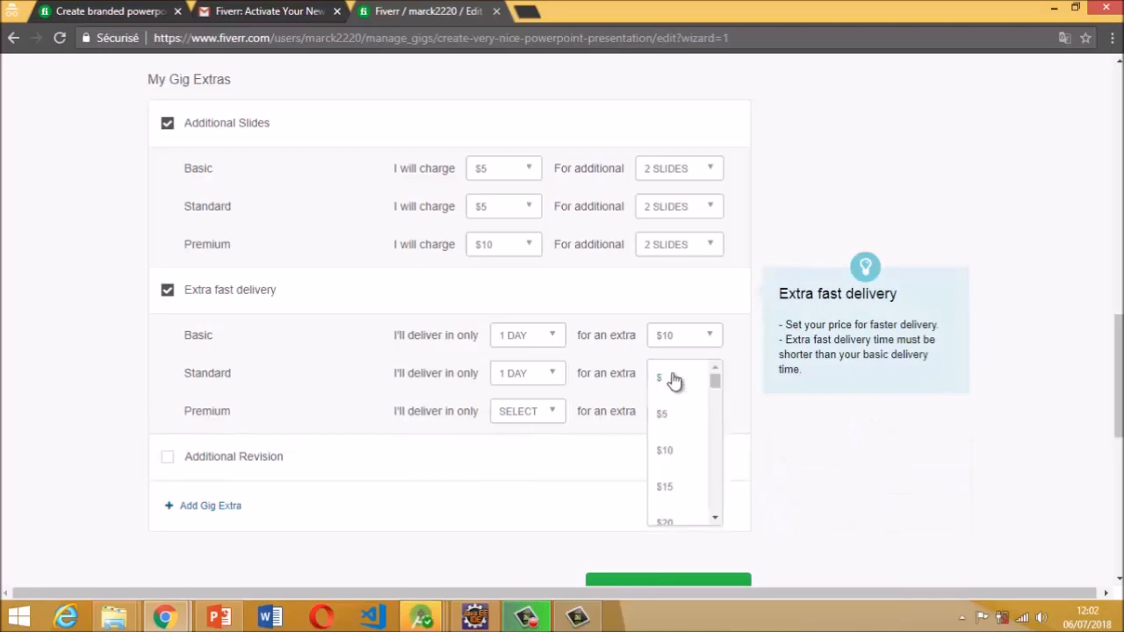
left_click(665, 452)
left_click(545, 425)
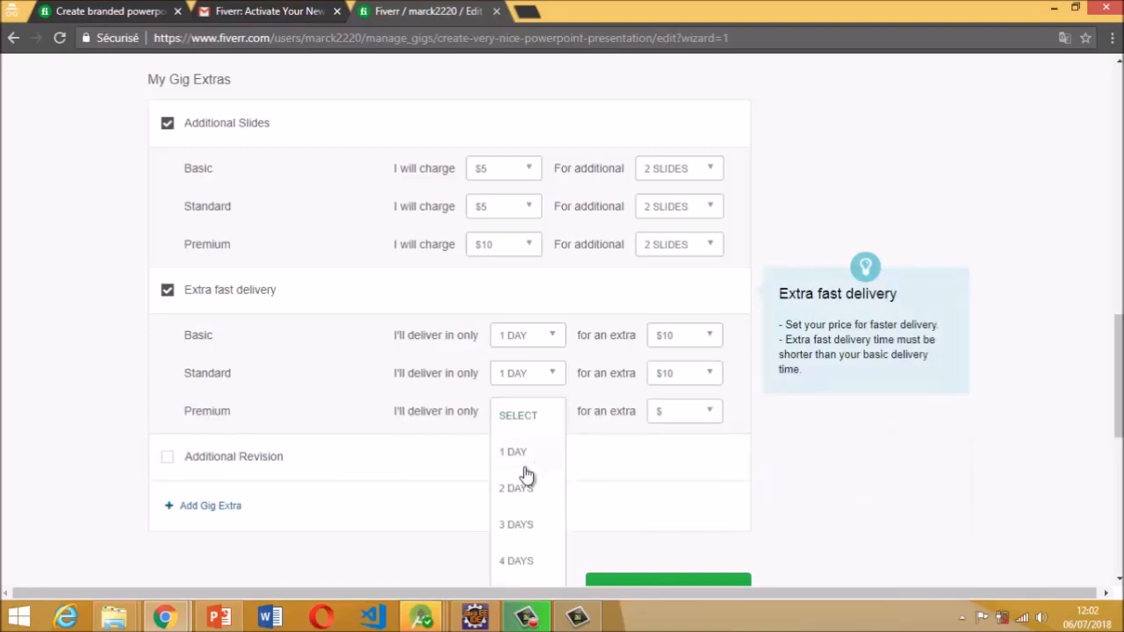
left_click(519, 455)
left_click(681, 414)
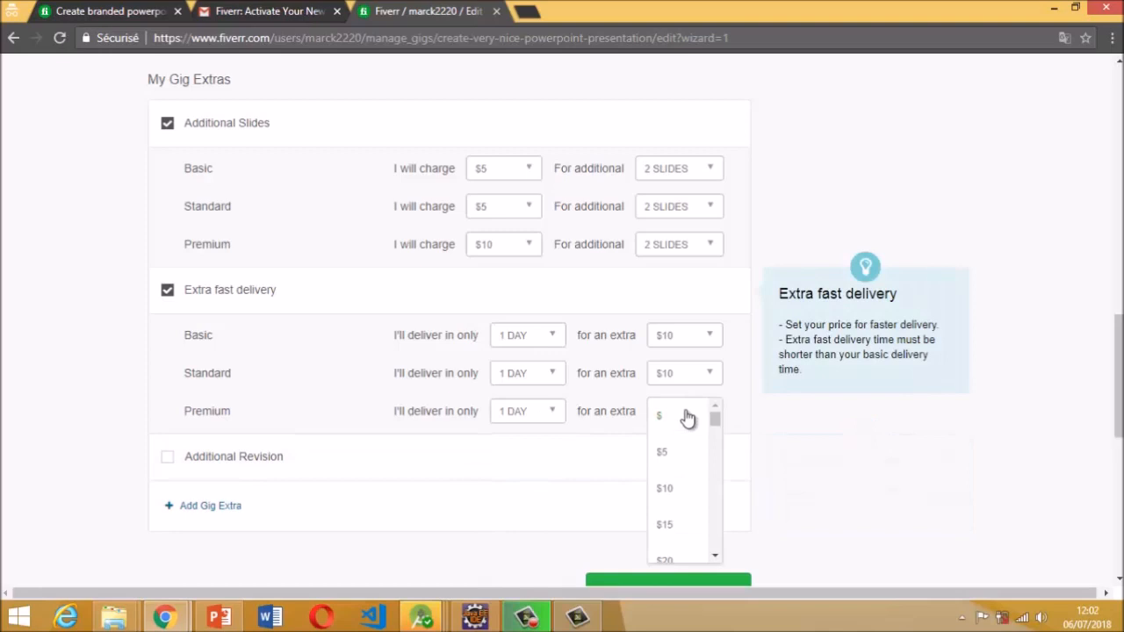
left_click(664, 490)
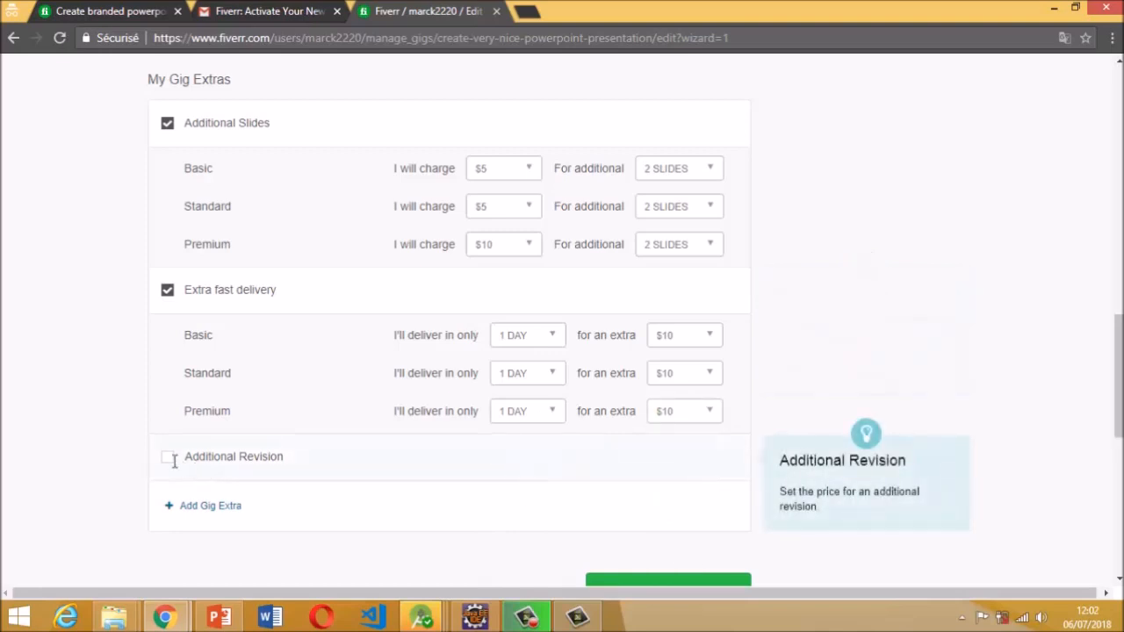
Save the pricing and gig extras and continue to the Description & FAQ stage
scroll(503, 427, "down", 1)
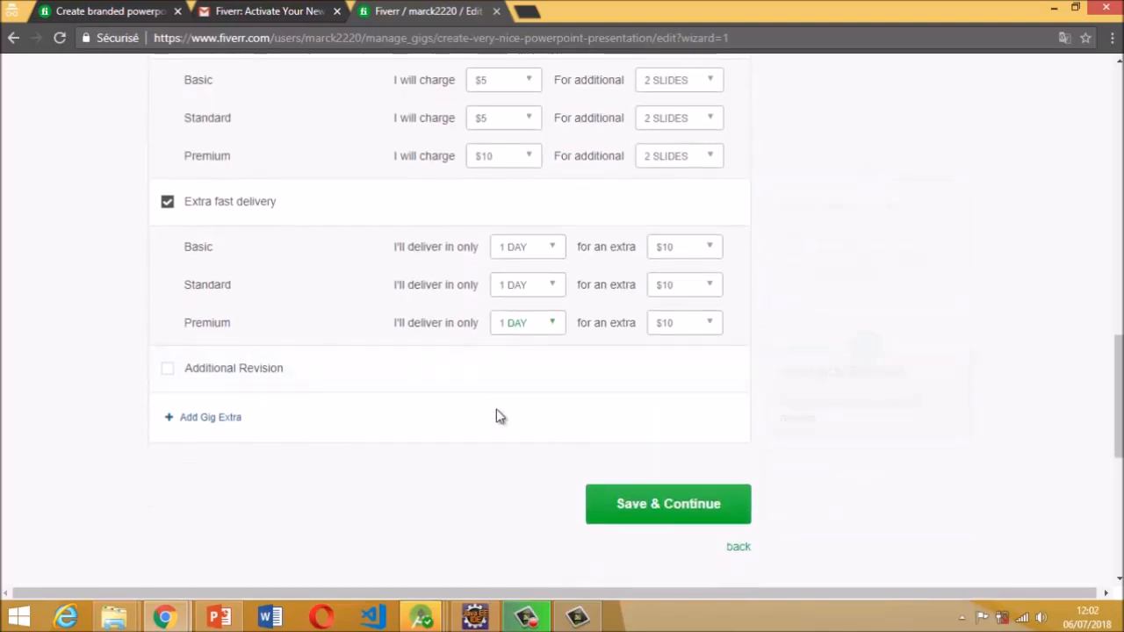
scroll(497, 416, "down", 1)
left_click(646, 435)
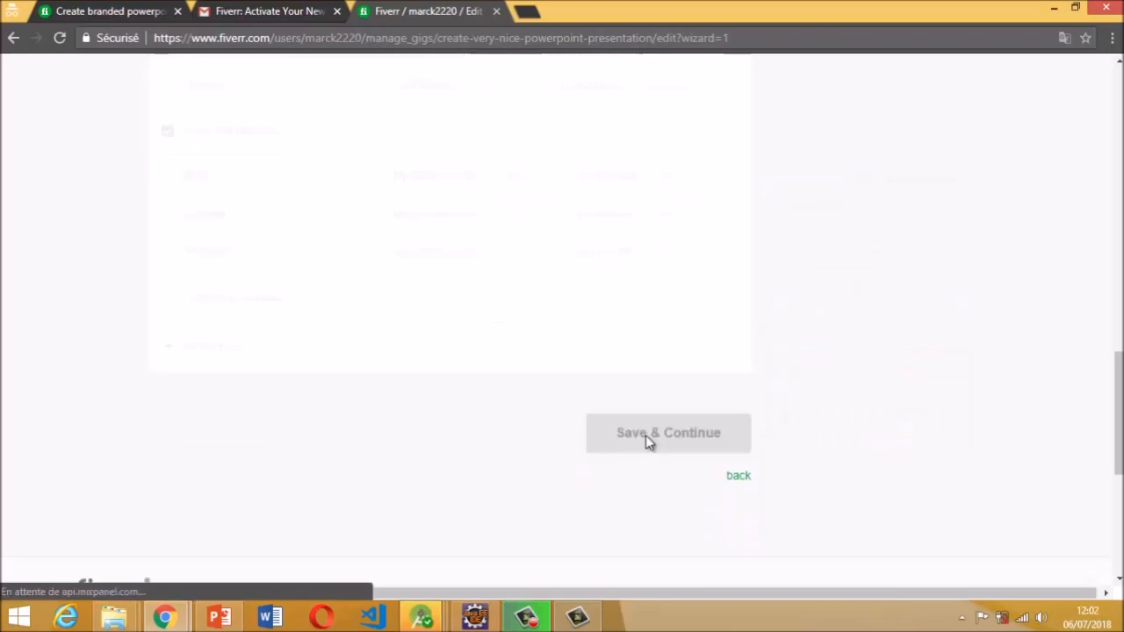
Copy the full About This Gig text from the reference gig for branded PowerPoint presentations
left_click(120, 15)
scroll(314, 243, "up", 5)
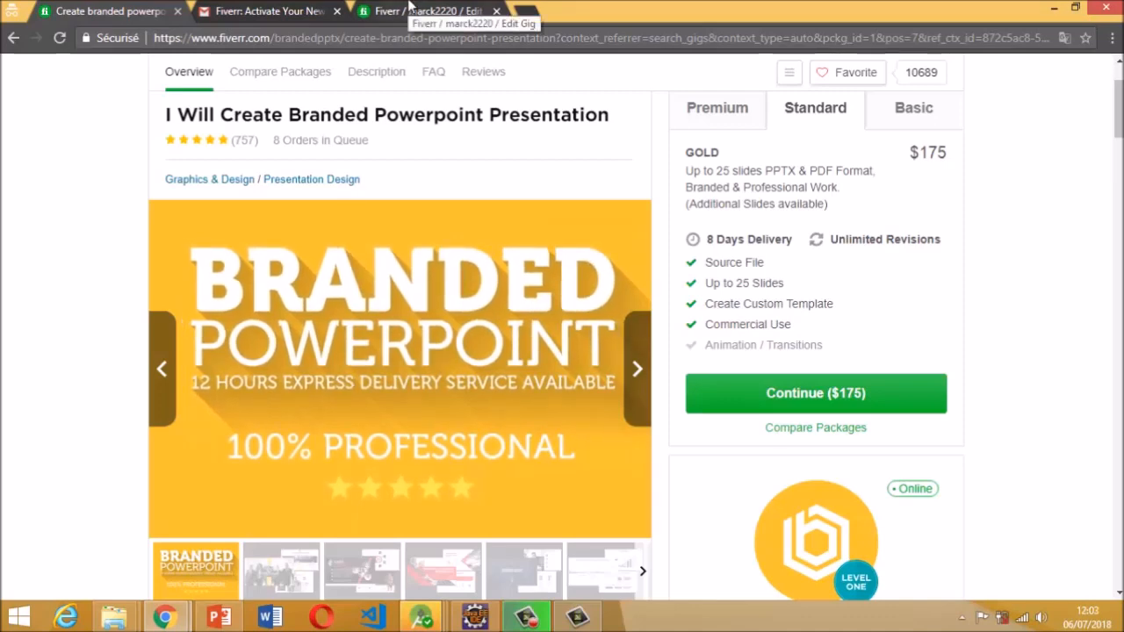
left_click(408, 8)
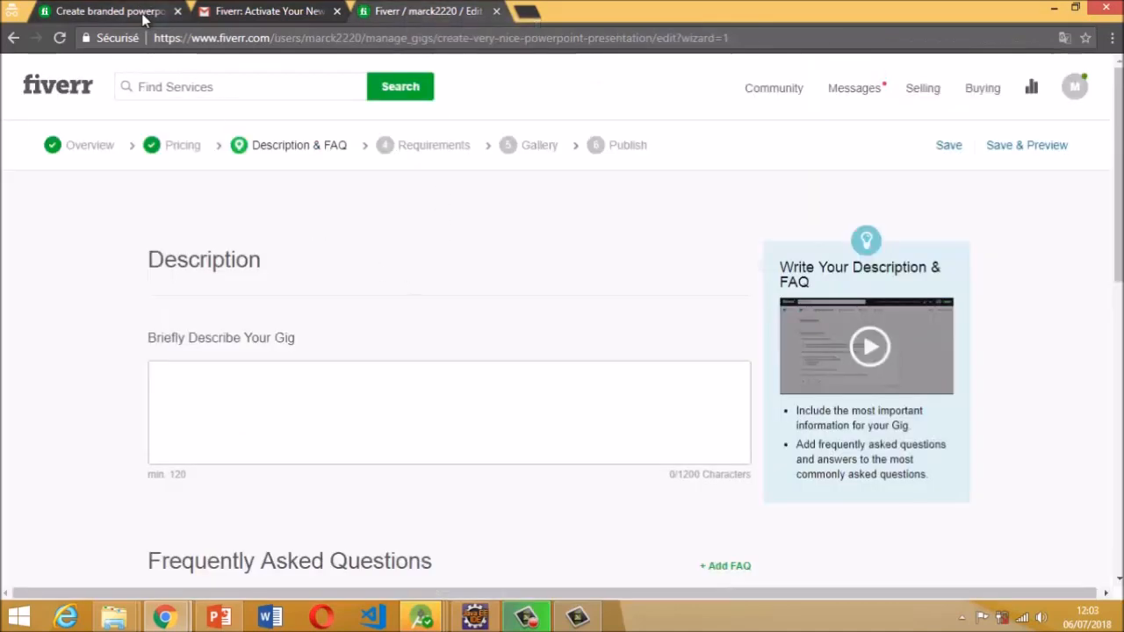
left_click(136, 7)
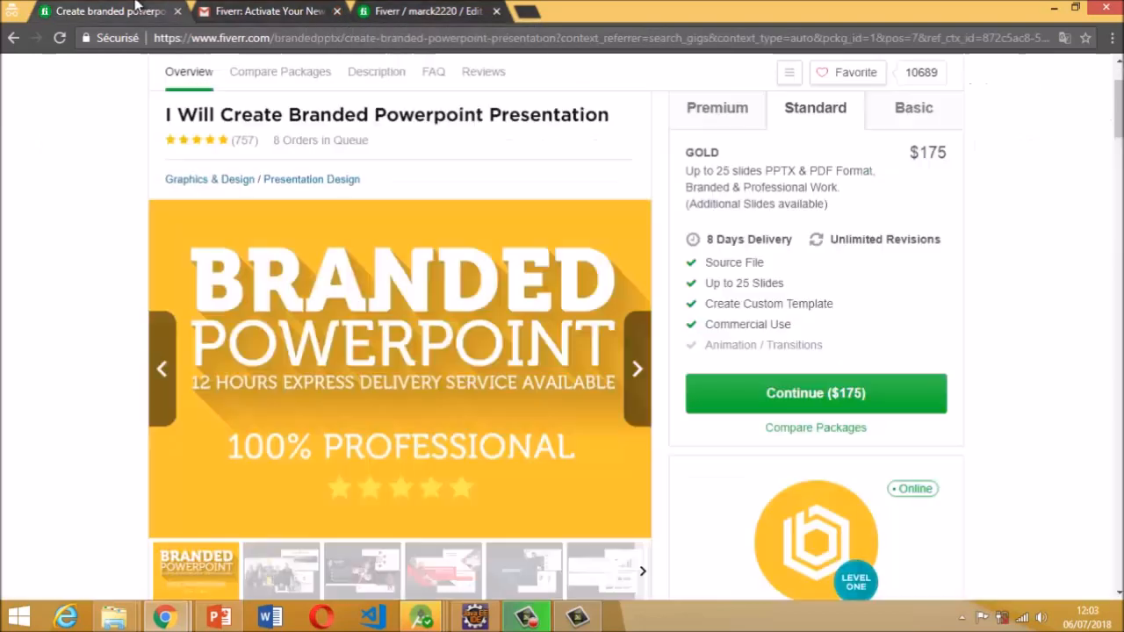
scroll(346, 290, "down", 15)
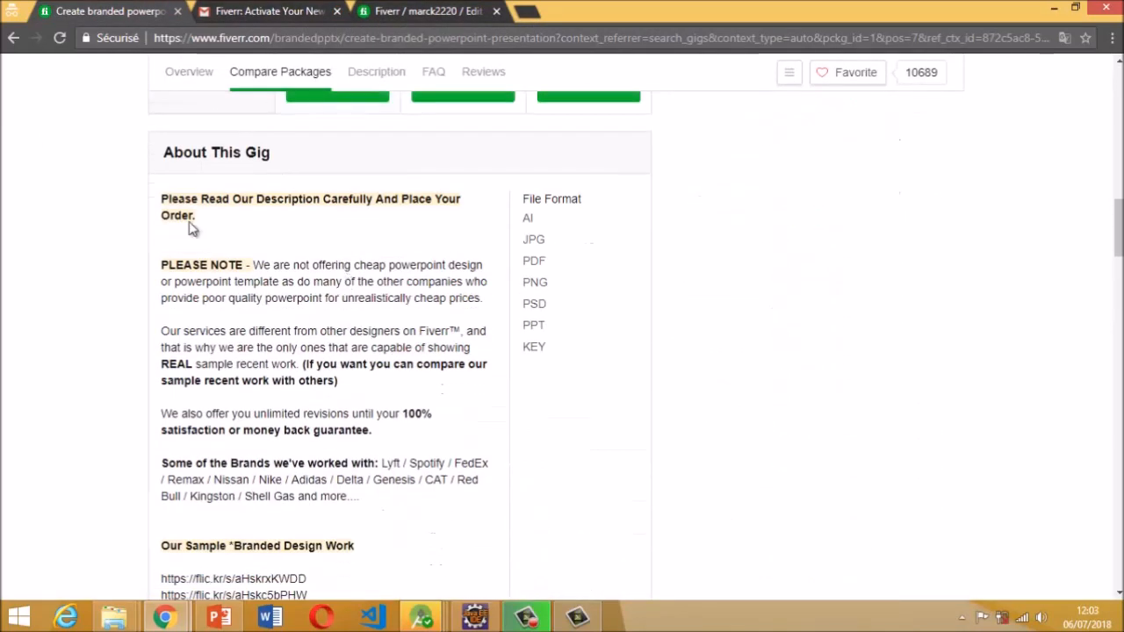
left_click_drag(151, 361, 178, 513)
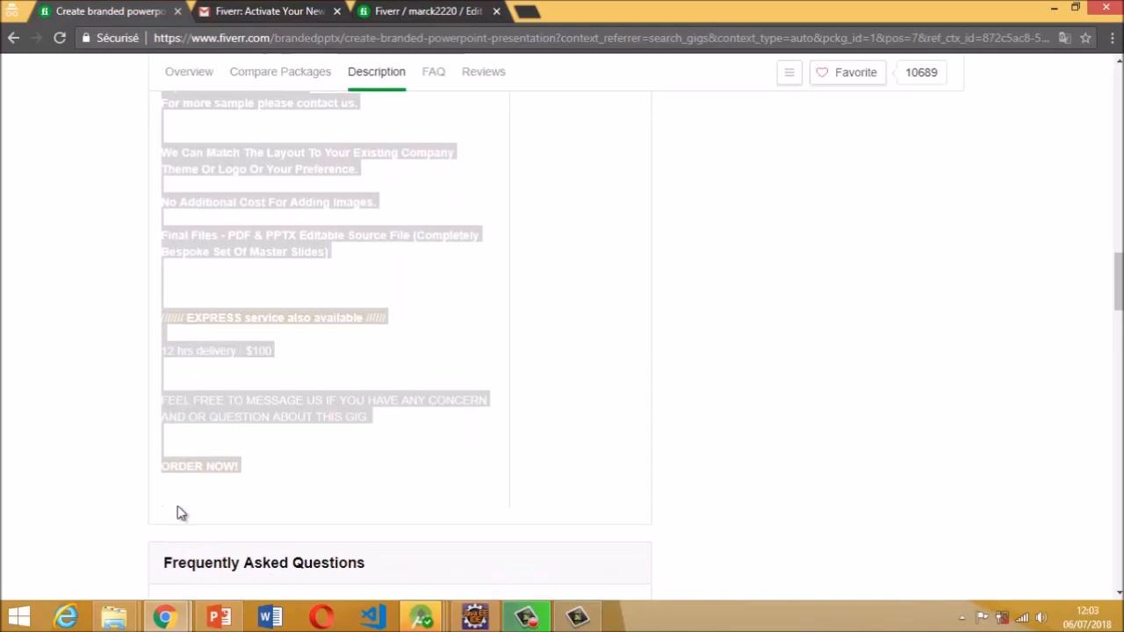
Paste the copied text as the gig description, then save and continue to the Requirements stage
left_click(419, 11)
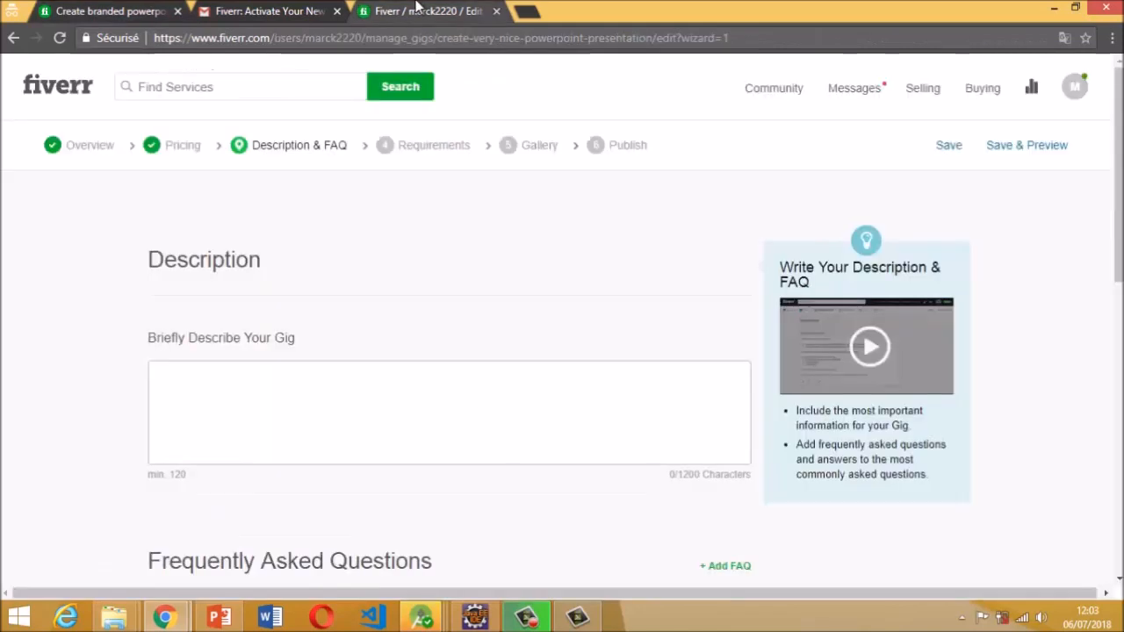
left_click(274, 395)
key("ctrl+v")
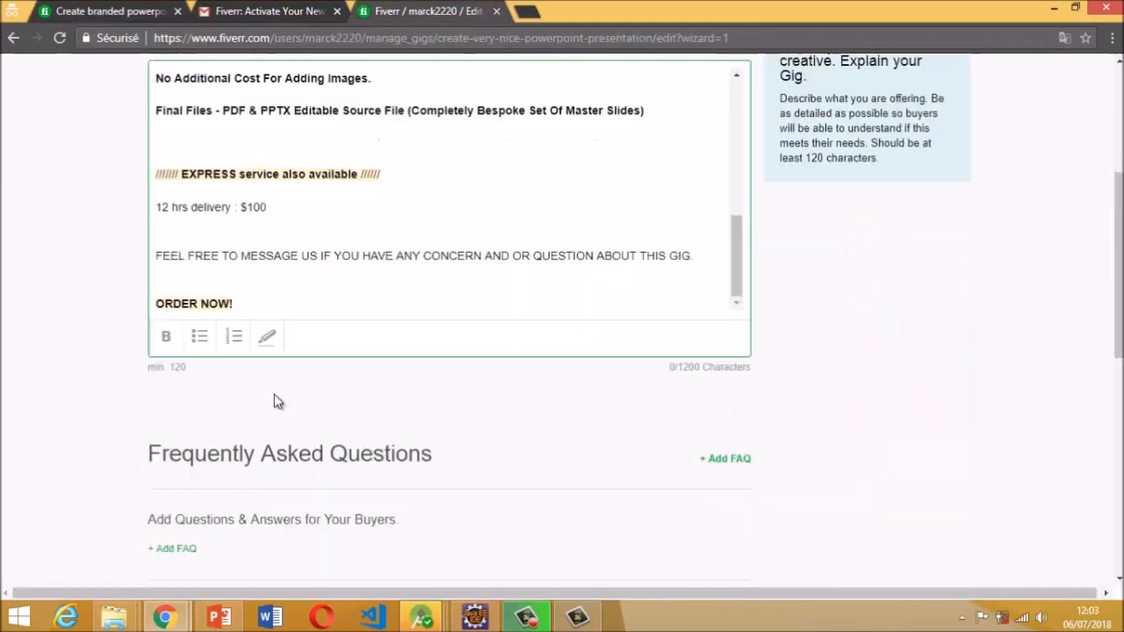
scroll(604, 313, "up", 6)
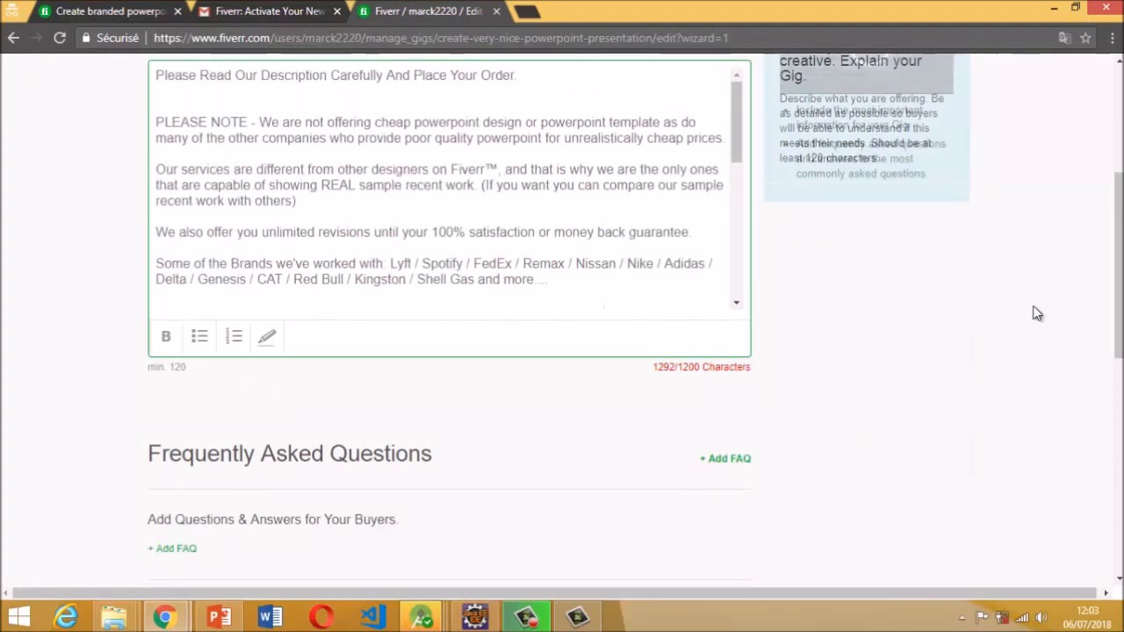
scroll(1037, 314, "up", 2)
scroll(1037, 314, "down", 9)
scroll(699, 236, "up", 4)
left_click(663, 340)
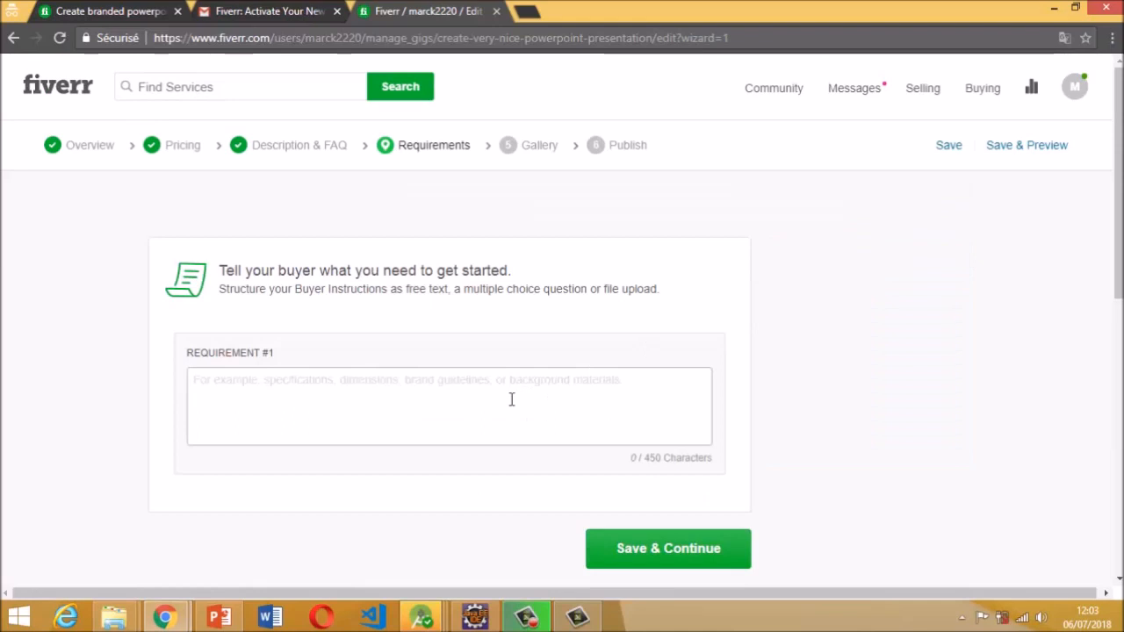
Add the mandatory free-text requirement "hello please send to me all informations" and save to continue to the Gallery stage
left_click(509, 398)
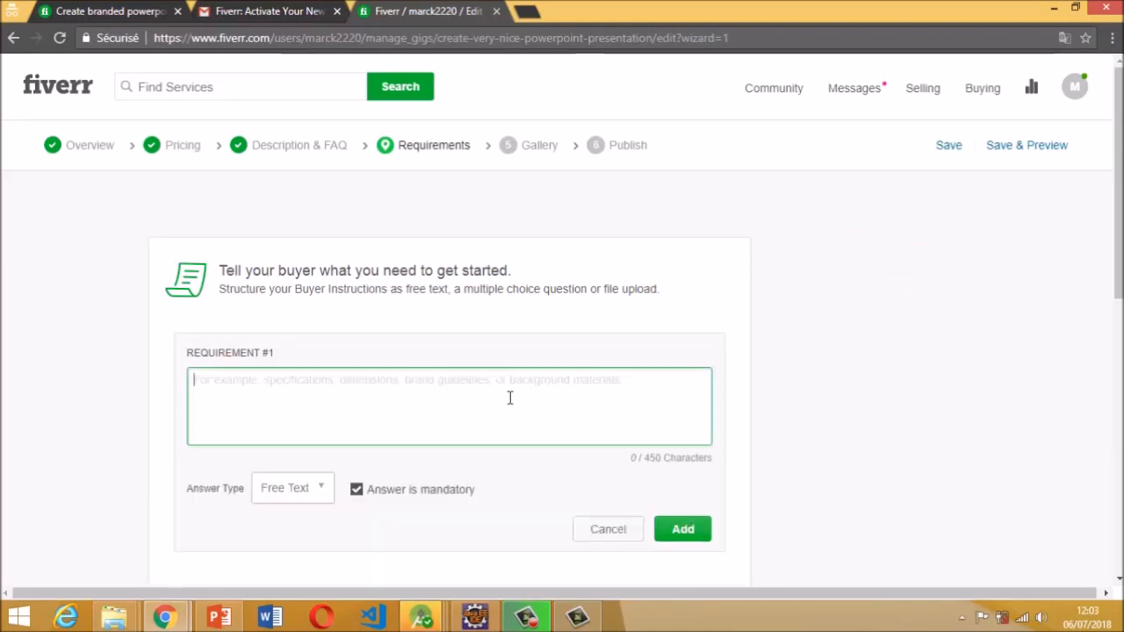
type("hello please")
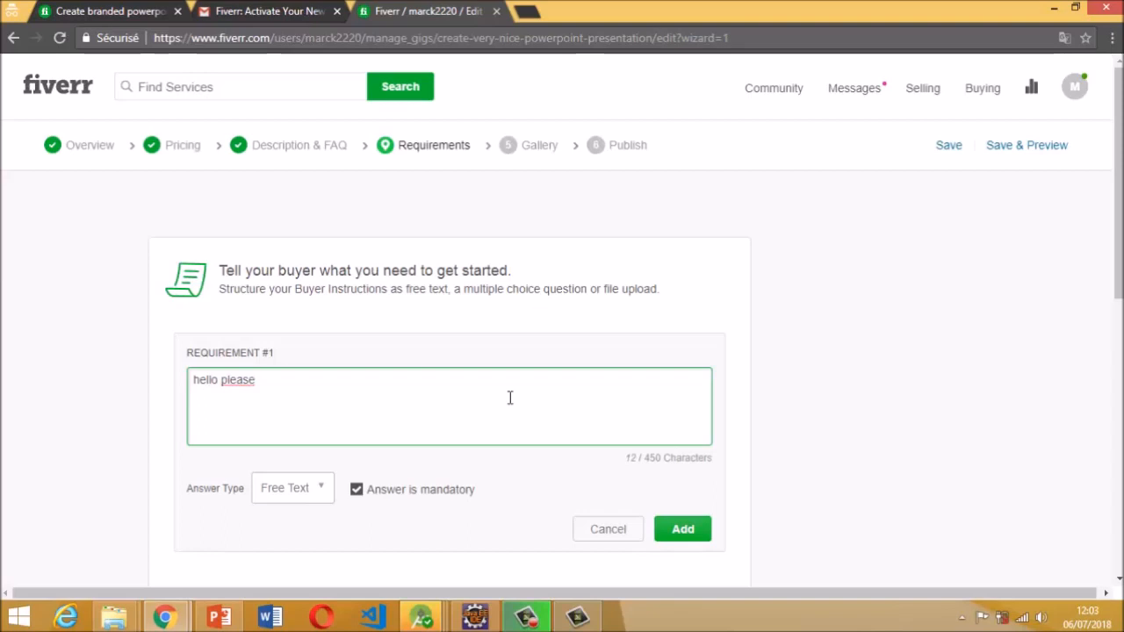
type(" send úm")
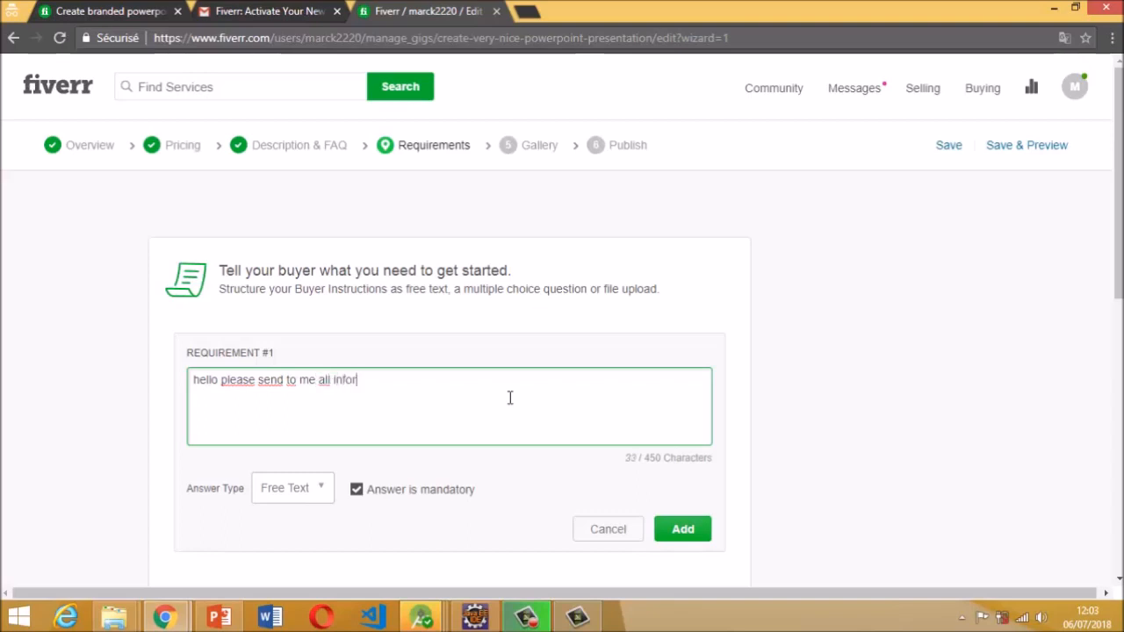
type(" all informations")
left_click(674, 528)
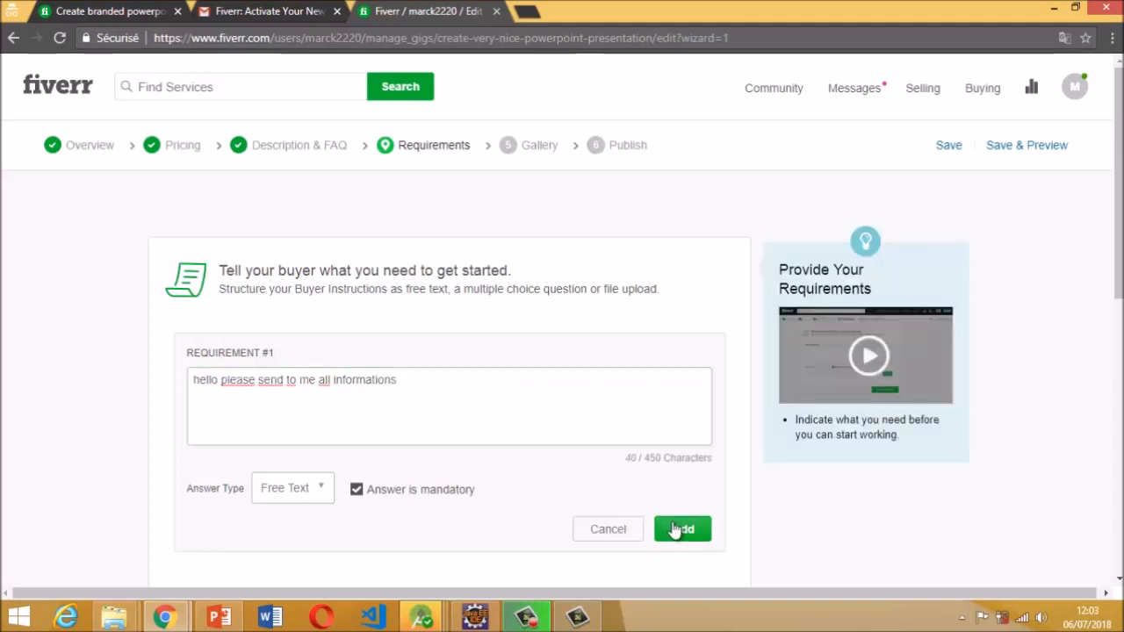
left_click(678, 506)
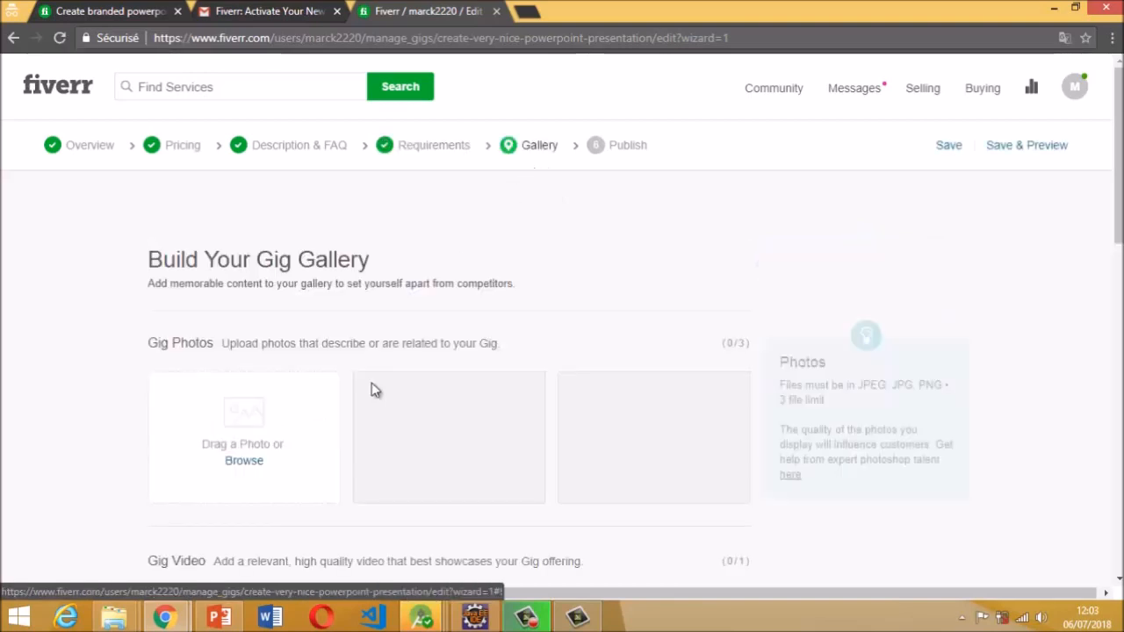
Browse the computer for the first gig photo
left_click(249, 463)
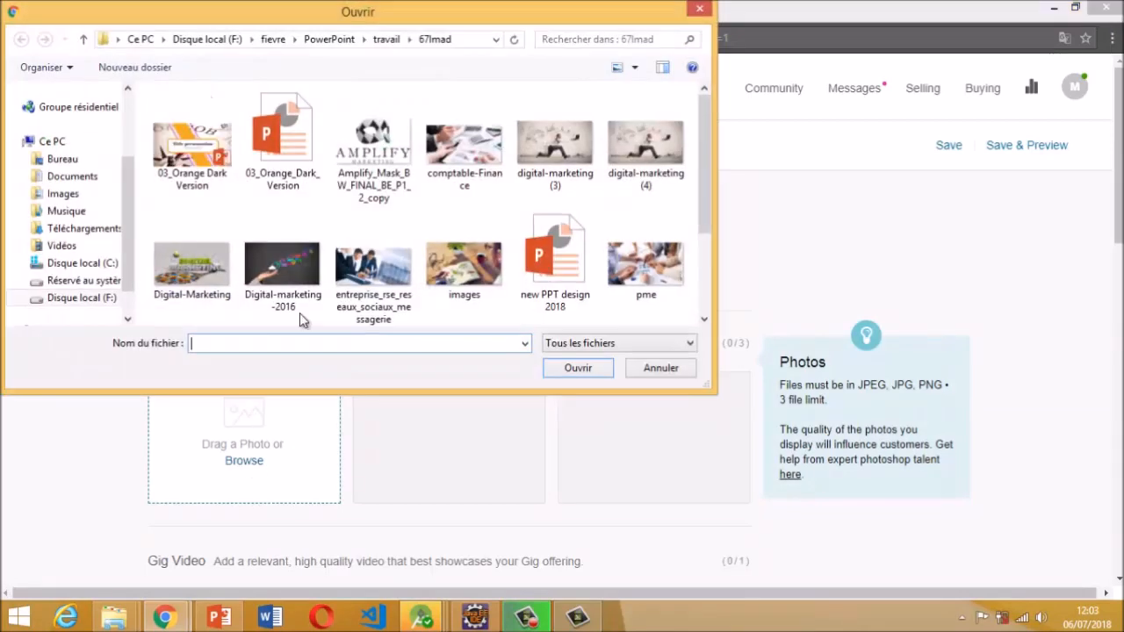
left_click(477, 39)
type("Please Read Our Description Carefully And Place Your Order.")
key("ctrl+a")
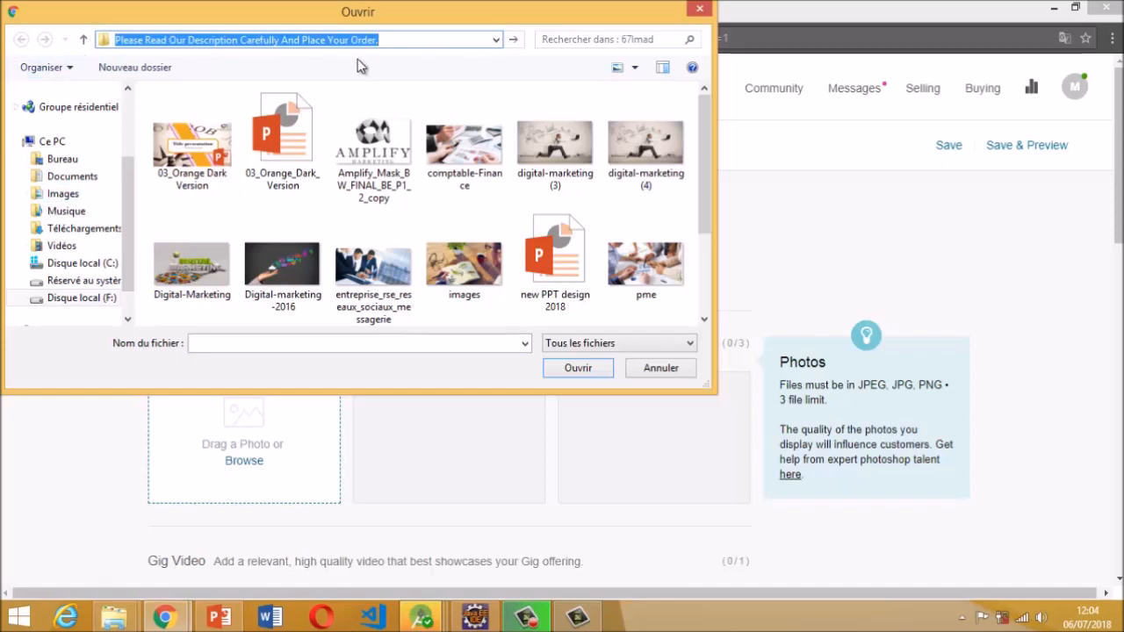
key("Escape")
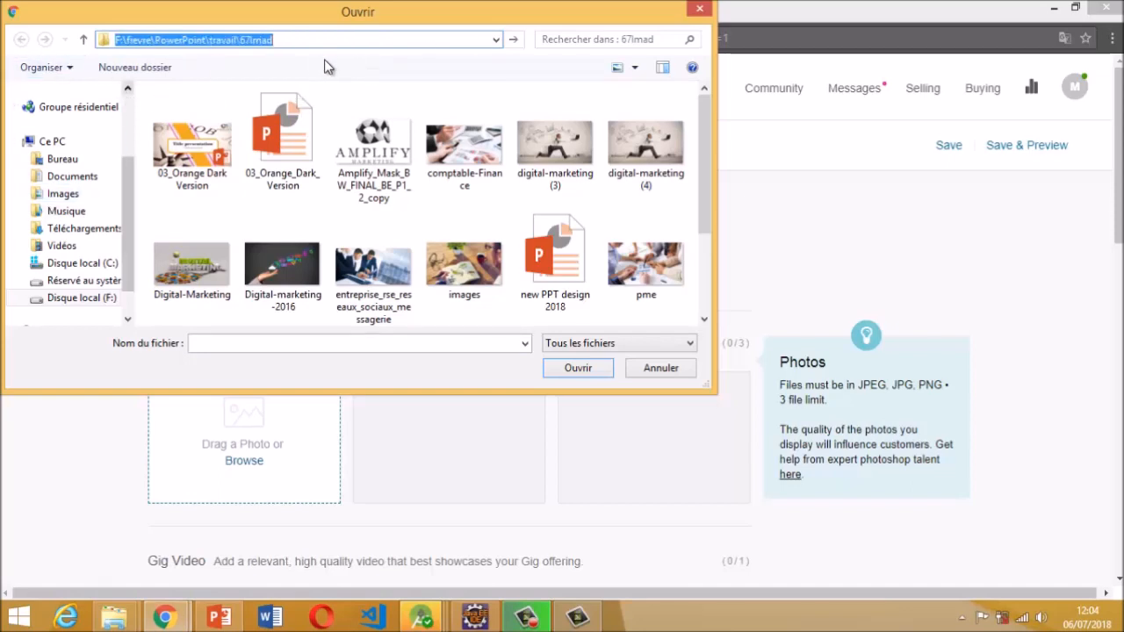
left_click(283, 114)
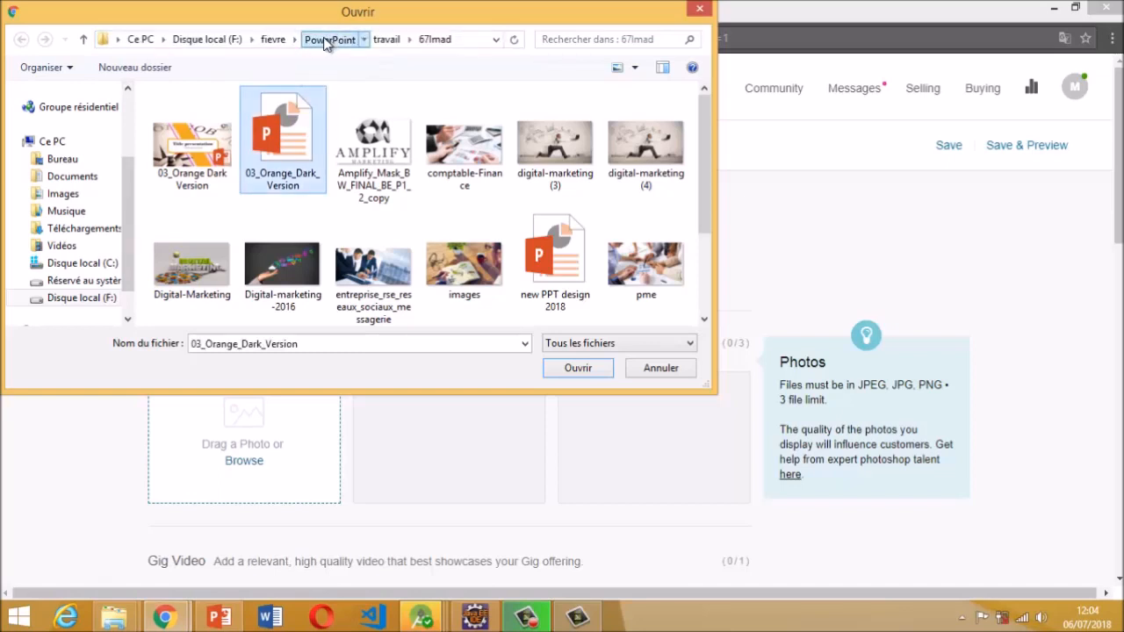
Upload image 5 from the PowerPoint\images folder as the first gig photo
left_click(327, 39)
double_click(217, 150)
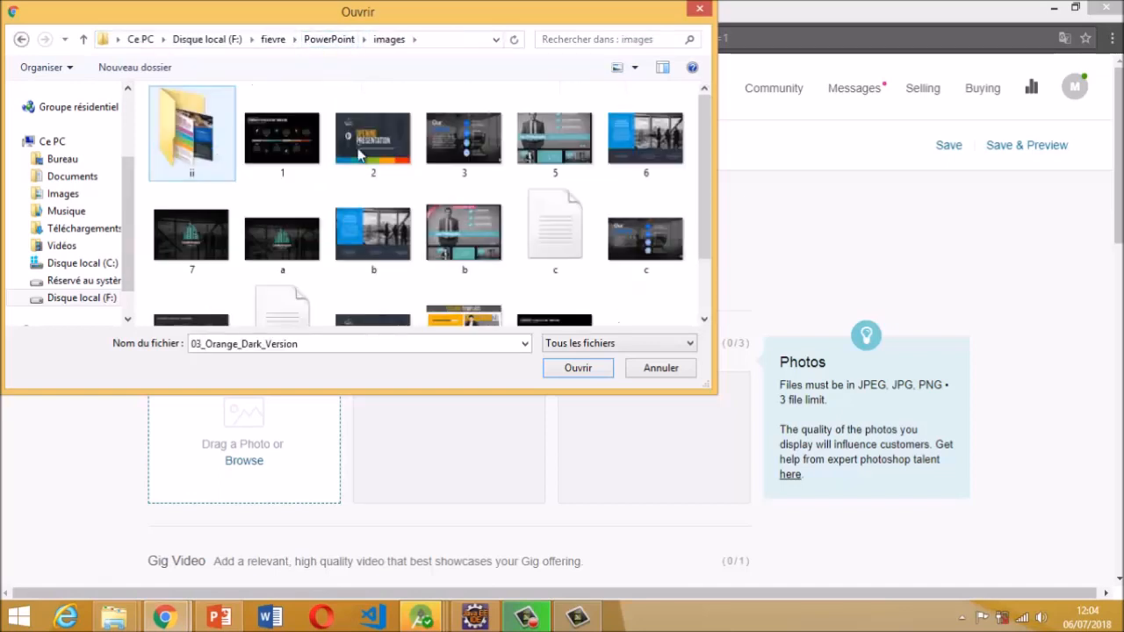
left_click(551, 145)
double_click(550, 151)
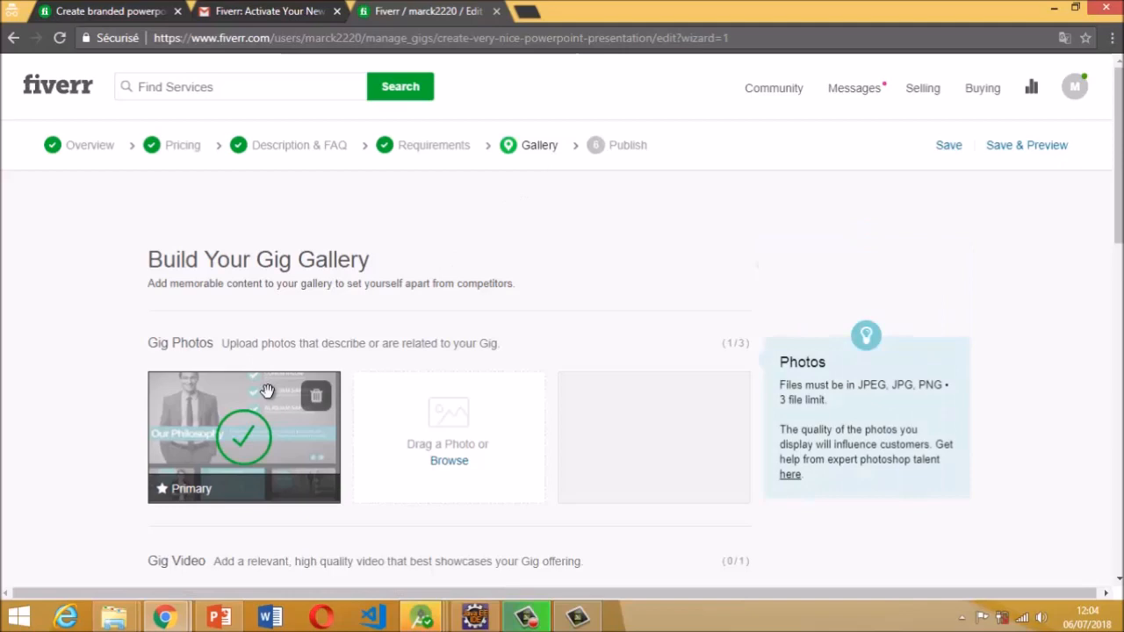
Upload the yellow template image named d from the images folder as the second gig photo
left_click(447, 464)
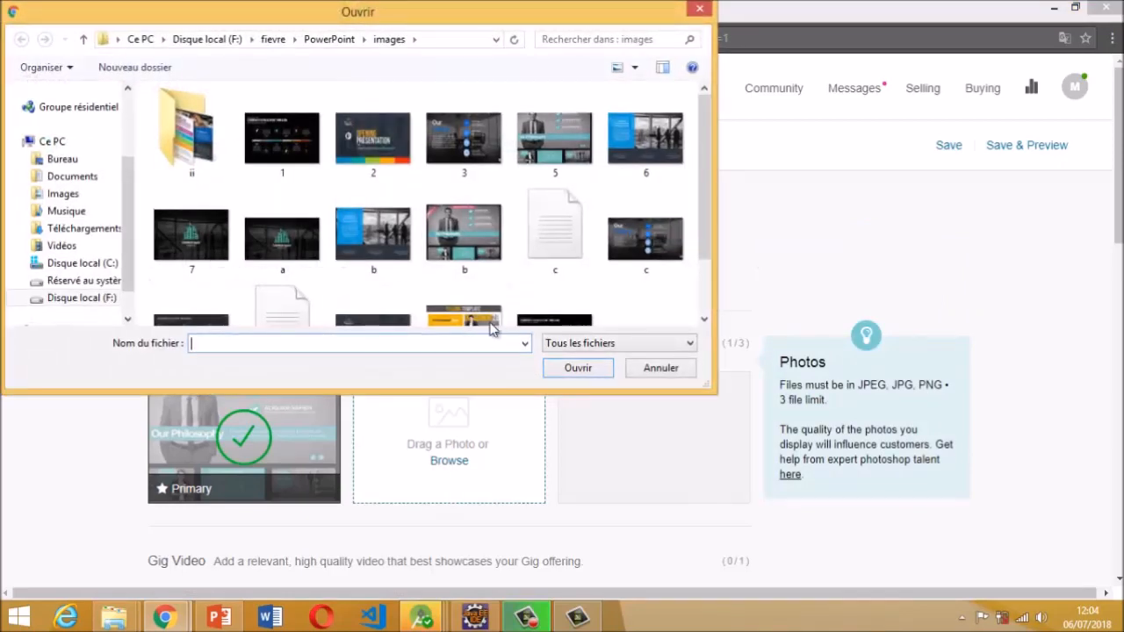
left_click_drag(705, 182, 702, 219)
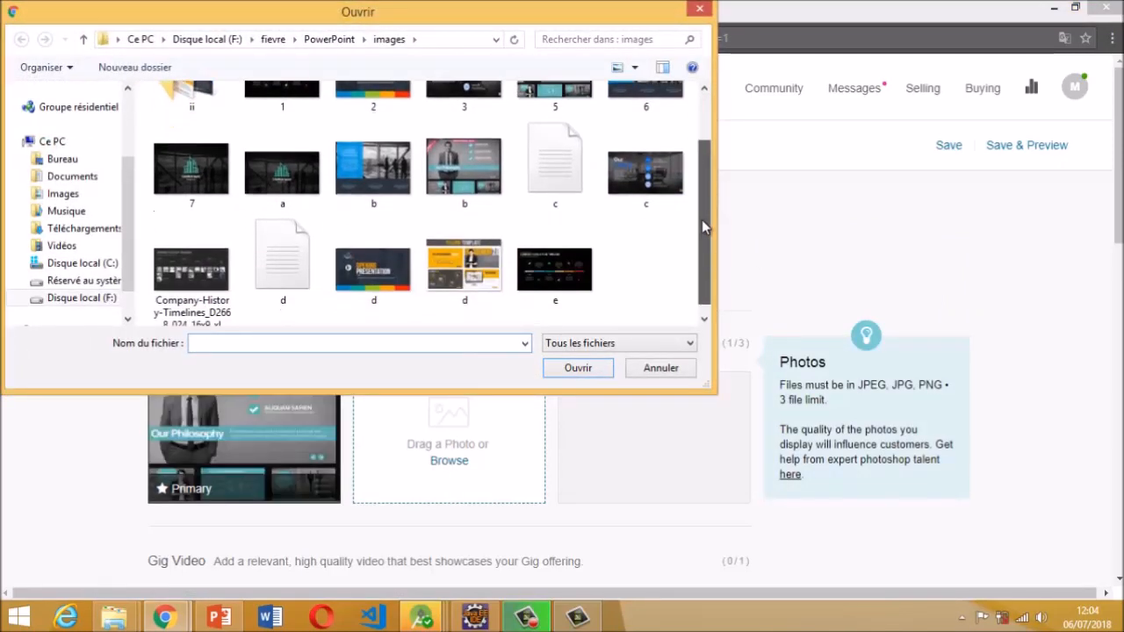
double_click(443, 267)
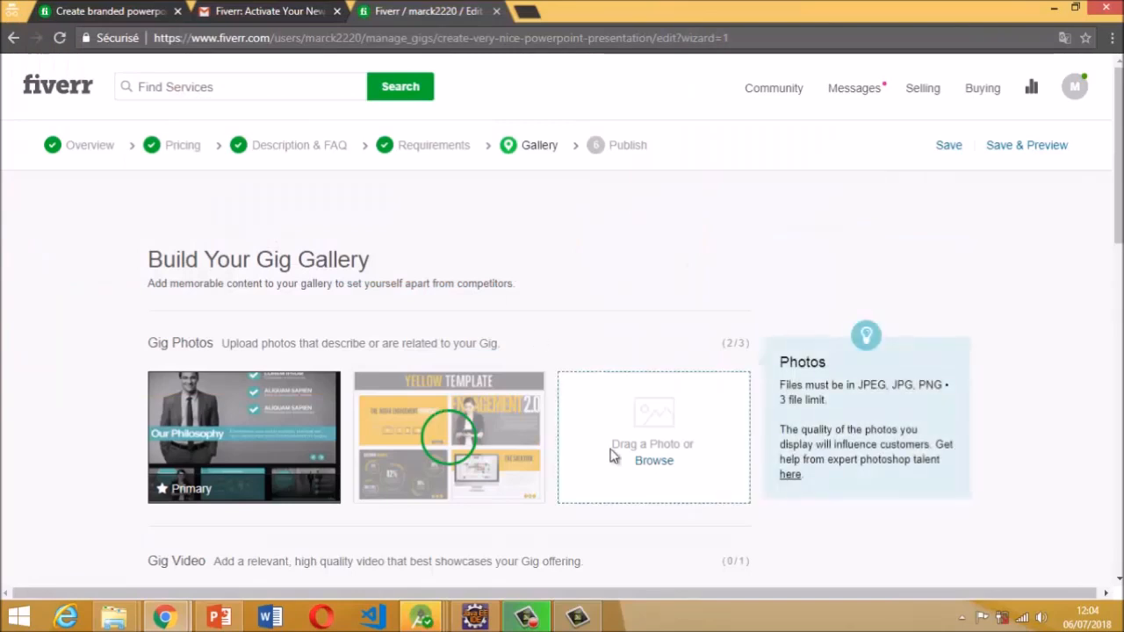
Upload image 6 from the PowerPoint\images folder as the third gig photo
left_click(659, 464)
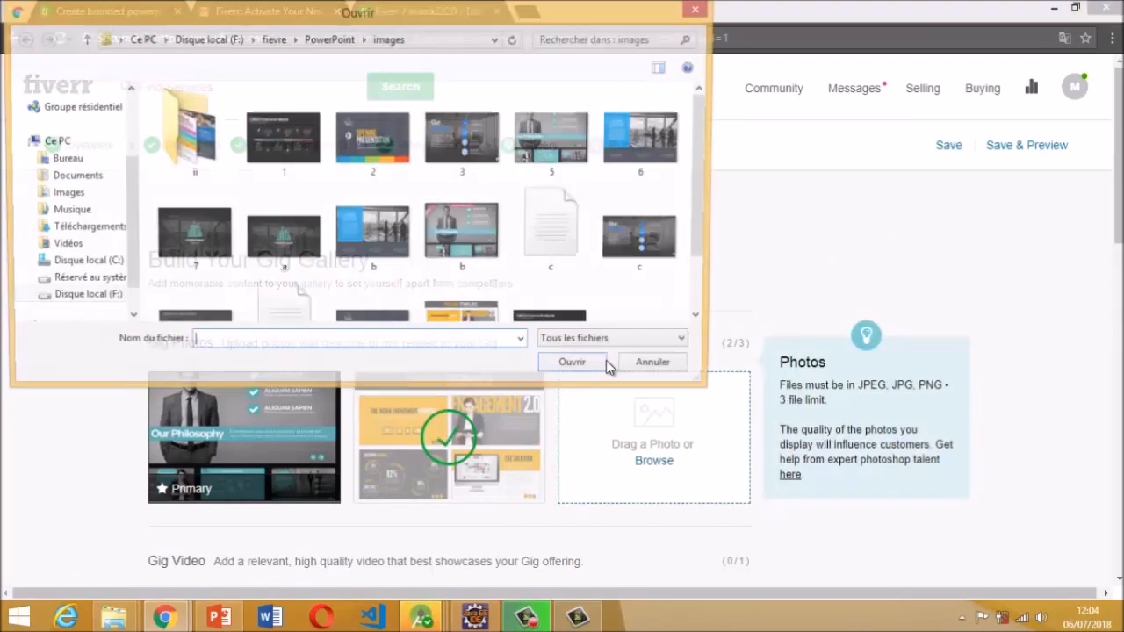
double_click(665, 140)
Save the gallery without adding a video or PDF and continue to the Publish stage
scroll(625, 319, "down", 1)
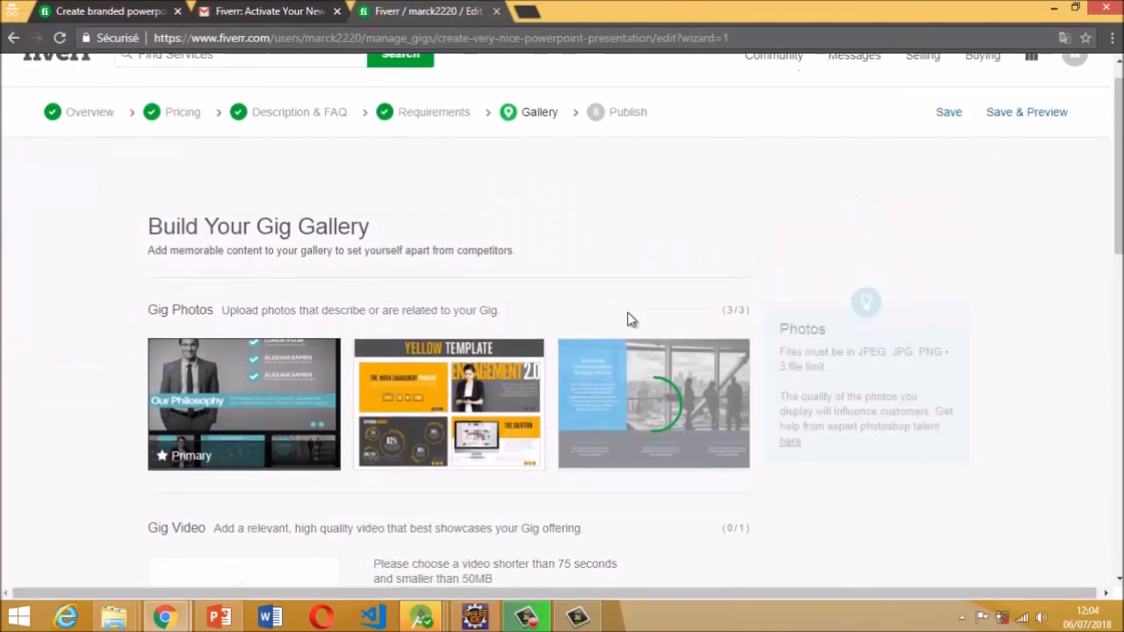
scroll(228, 387, "down", 2)
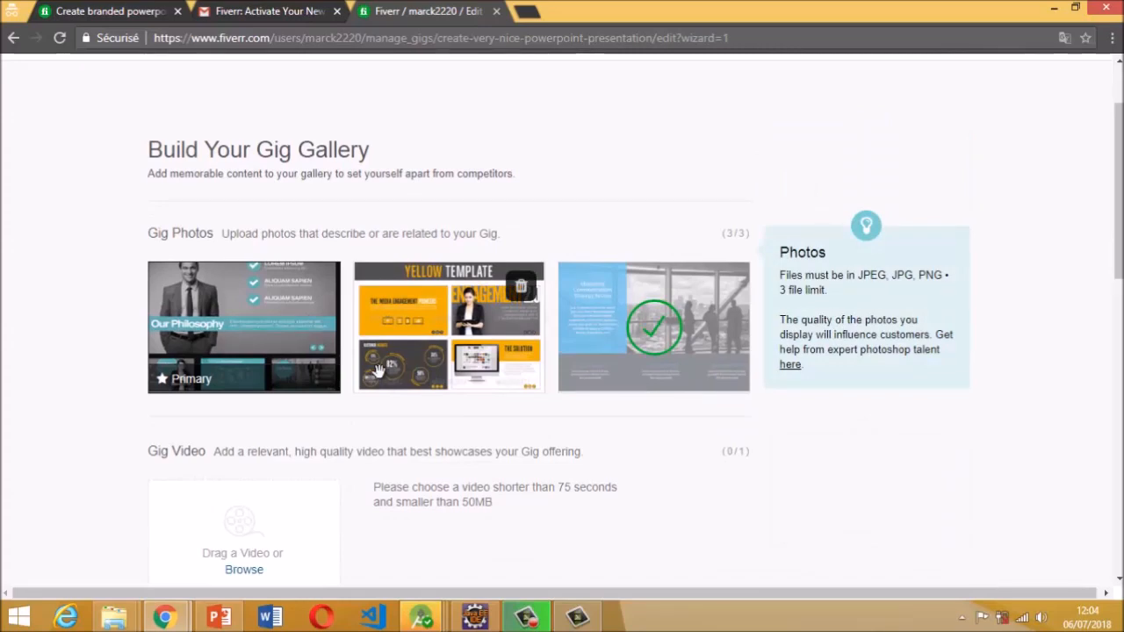
scroll(554, 409, "down", 3)
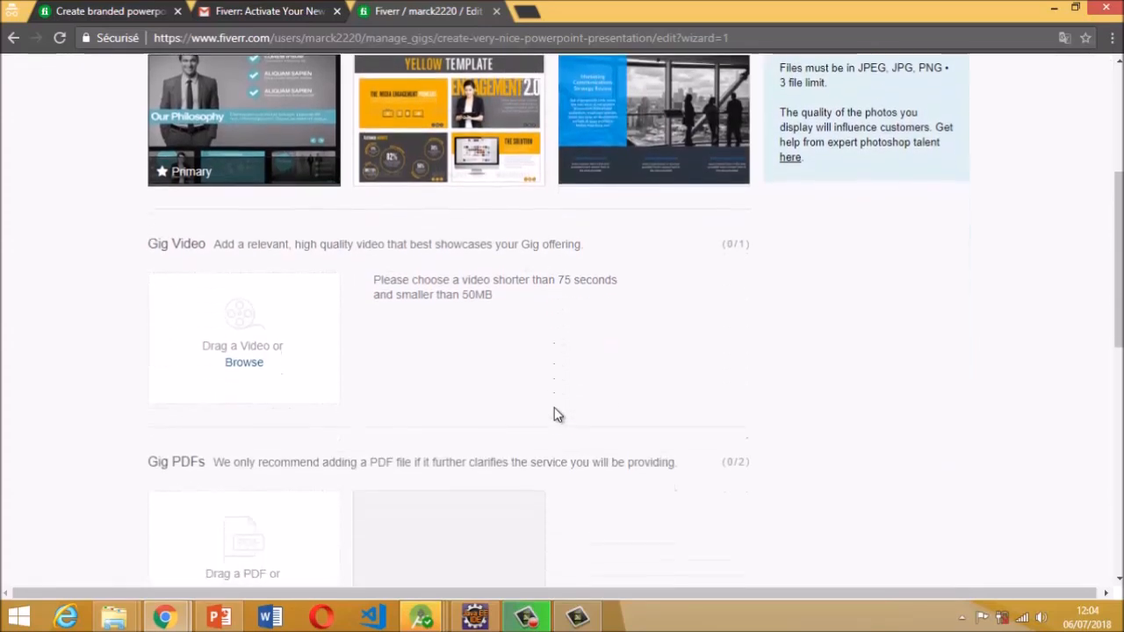
scroll(554, 413, "down", 10)
left_click(693, 146)
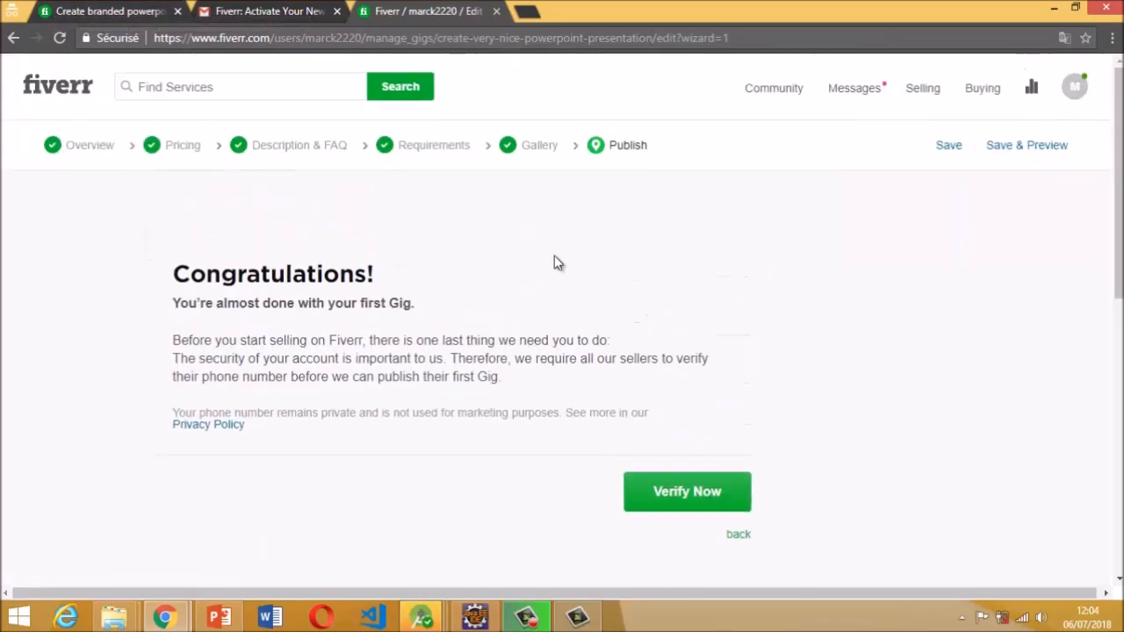
Open the phone number verification form and check its country selection
left_click(676, 503)
left_click(507, 228)
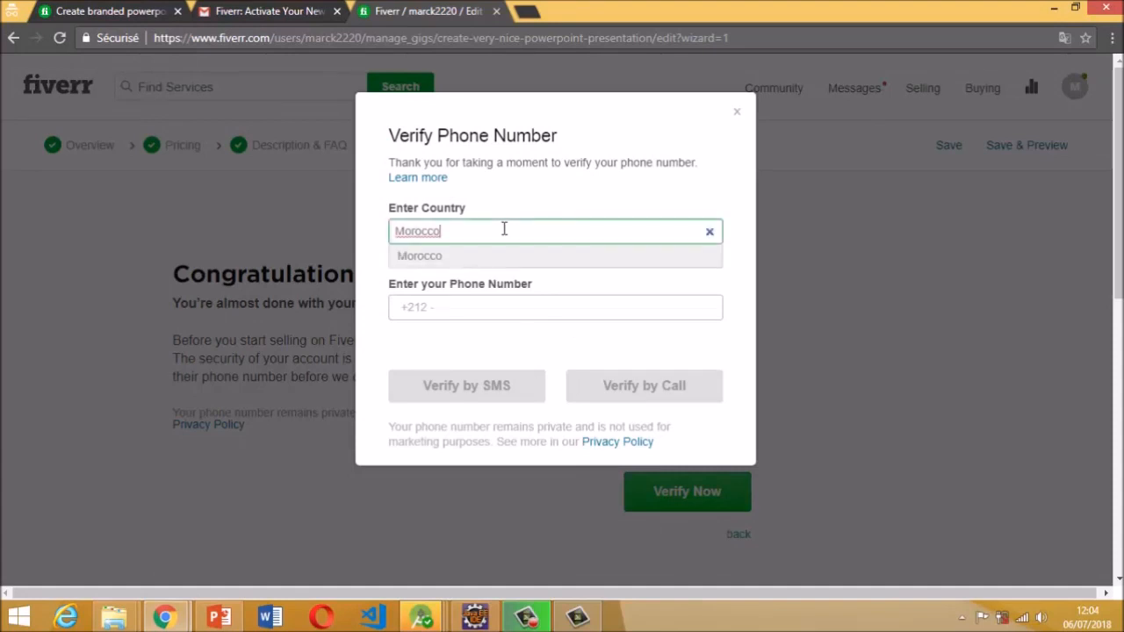
left_click(516, 184)
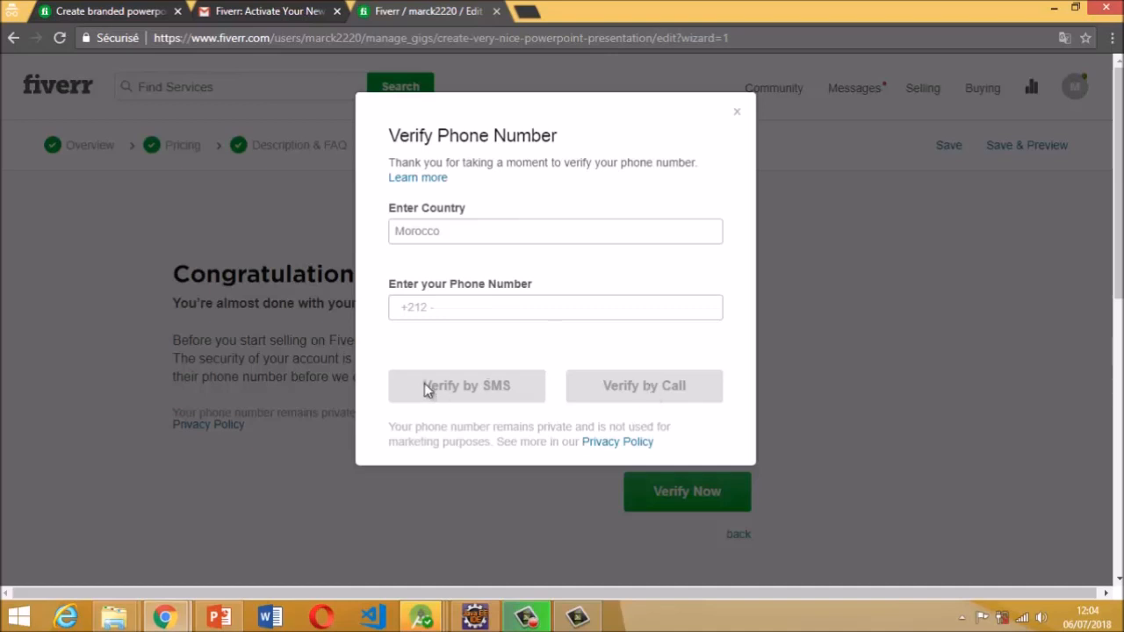